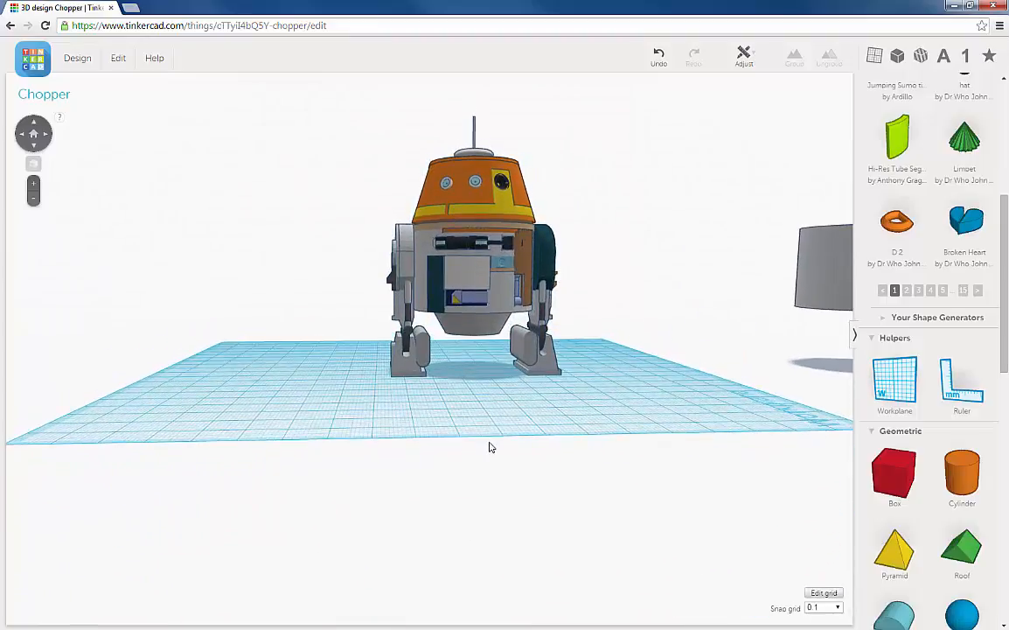
Duplicate the gray tube segment floating above the robot and lower the copy around the robot's upper body
scroll(462, 448, up, 2)
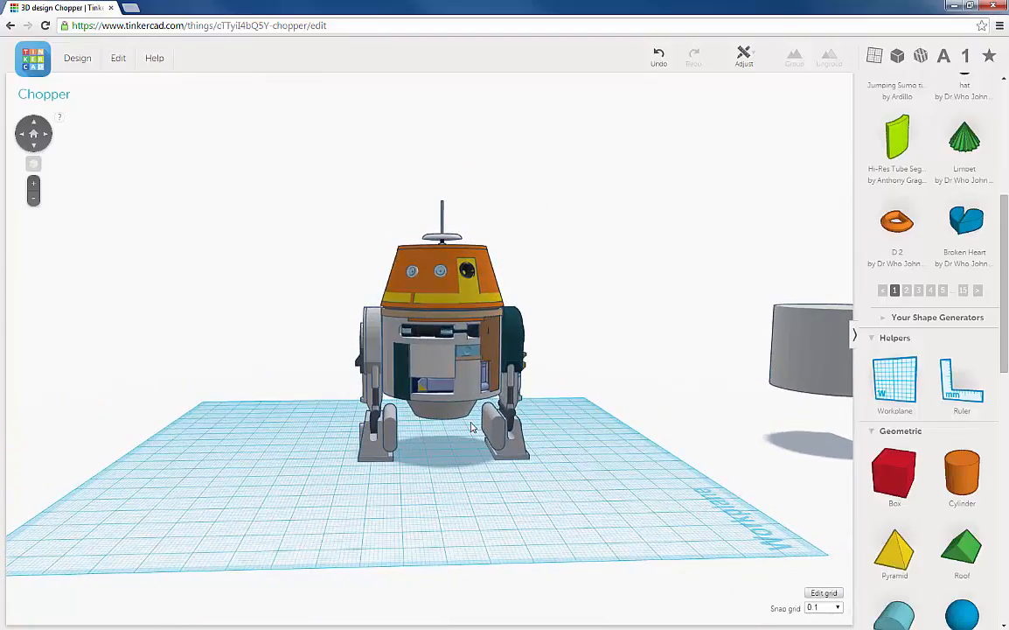
scroll(464, 451, up, 1)
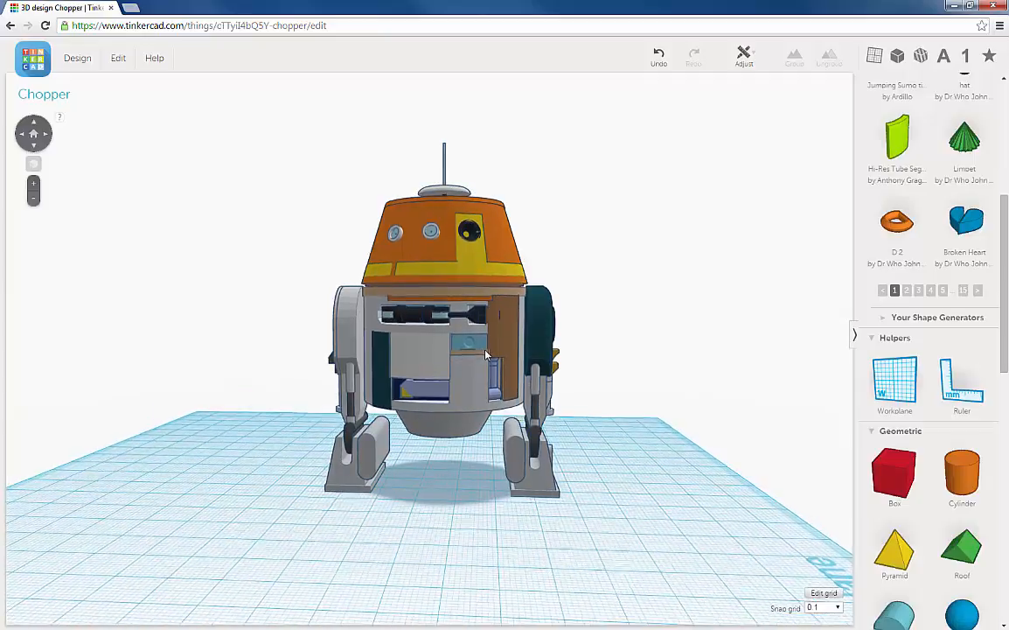
scroll(487, 350, down, 2)
middle_drag(493, 365, 503, 417)
click(466, 80)
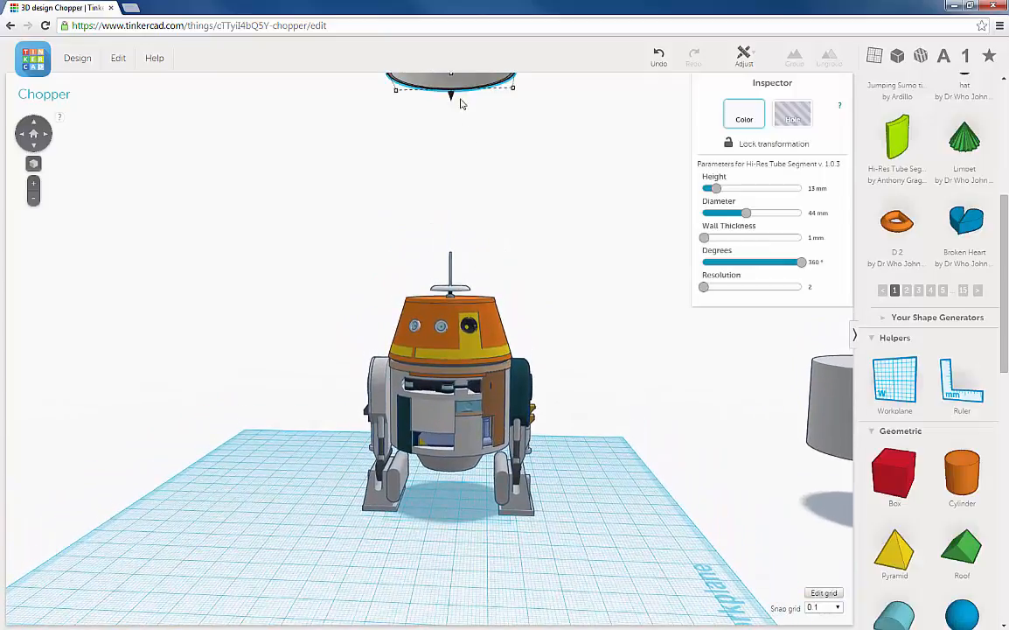
click(121, 60)
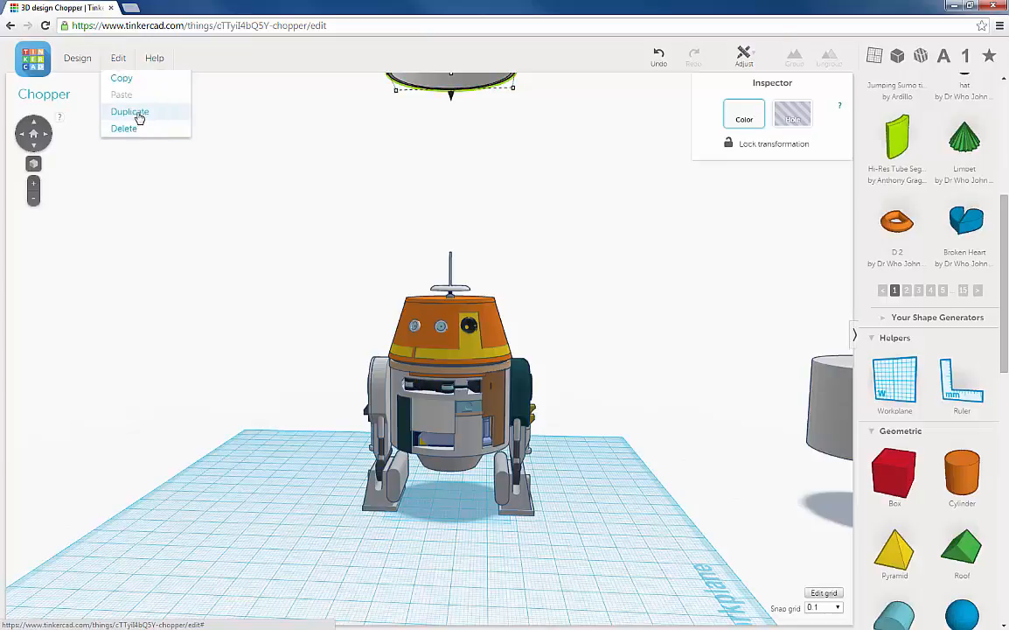
click(135, 120)
drag(451, 98, 516, 404)
Fine-tune the tube segment's height so its lower edge lines up with the top of the blue front panel
scroll(518, 377, up, 5)
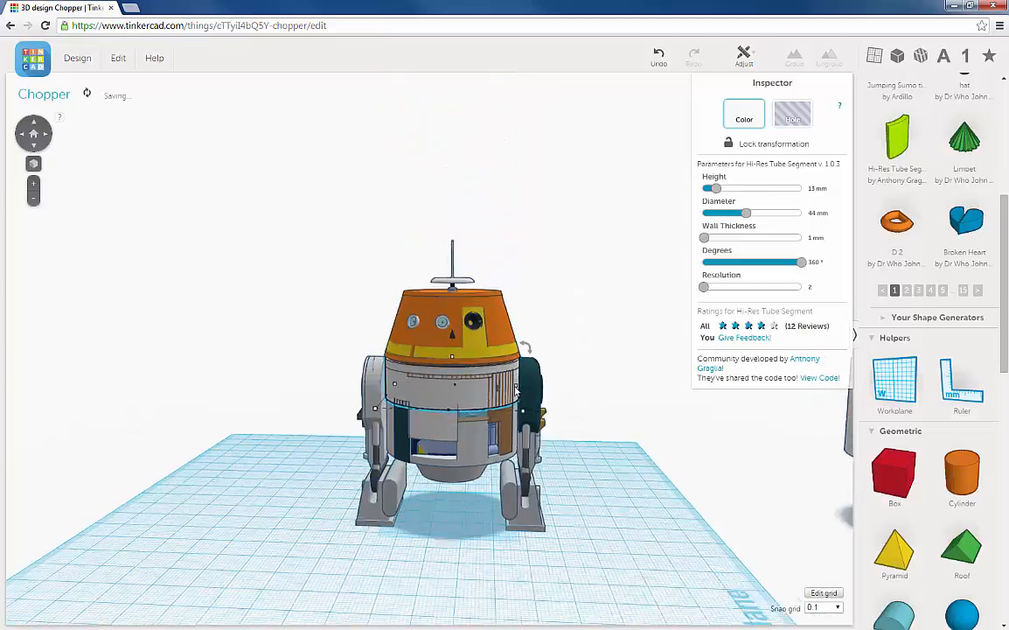
scroll(516, 350, up, 5)
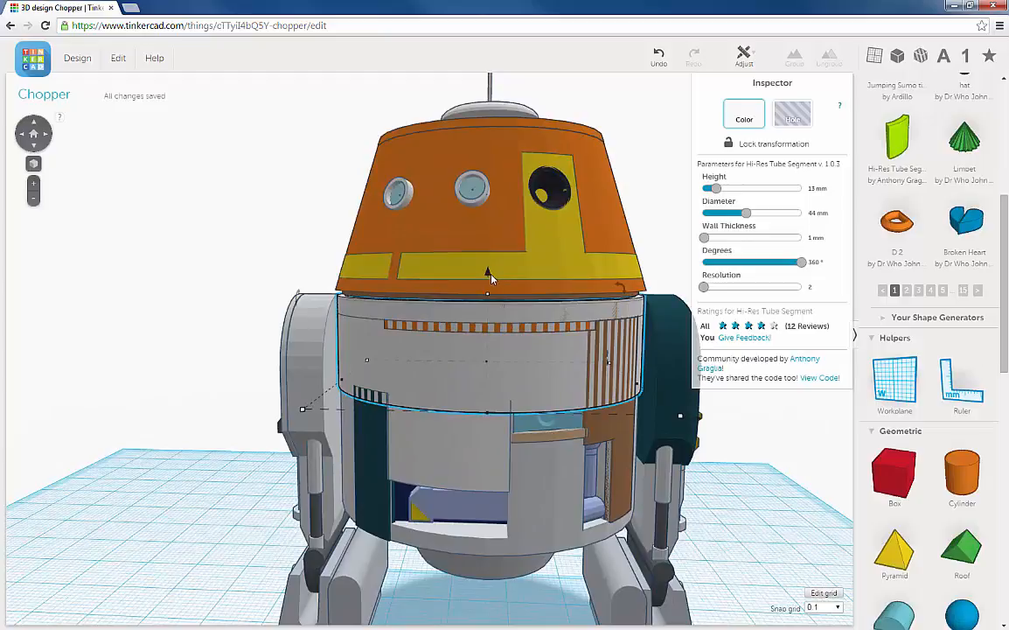
mouse_move(492, 278)
mouse_down()
mouse_move(494, 240)
mouse_move(493, 282)
mouse_up()
right_drag(425, 333, 457, 409)
scroll(478, 365, up, 5)
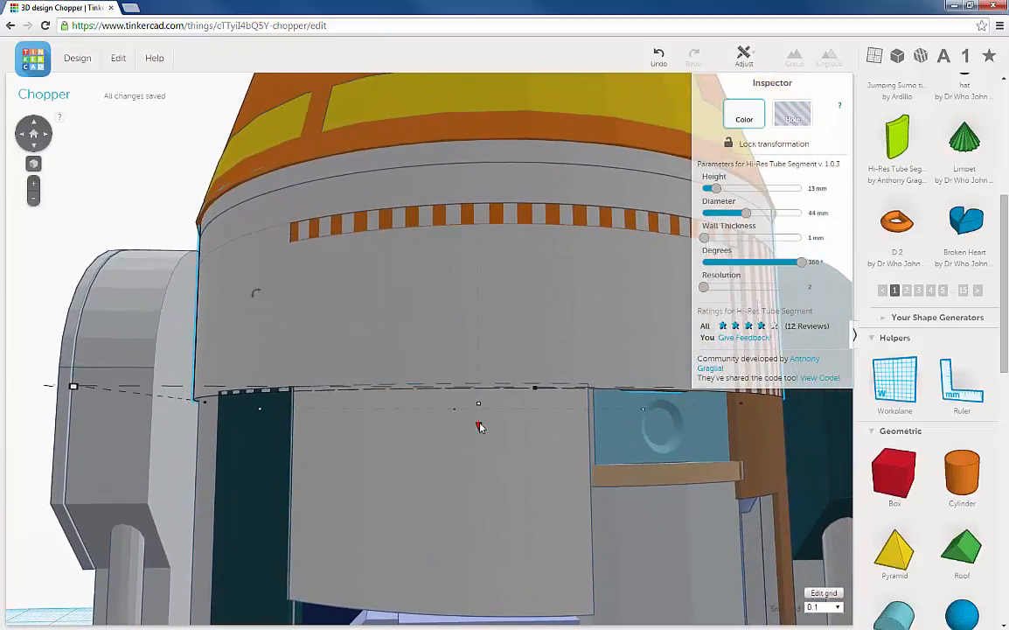
drag(479, 426, 473, 428)
Set the tube segment's Degrees to 303 to open a gap in the ring
scroll(475, 424, down, 3)
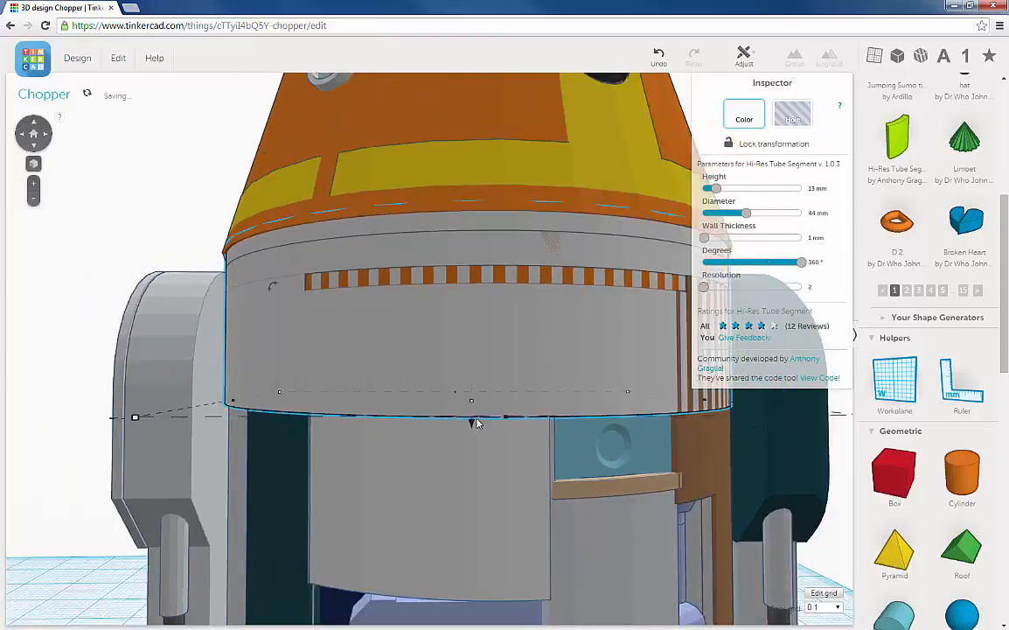
scroll(477, 423, down, 2)
middle_drag(448, 442, 398, 477)
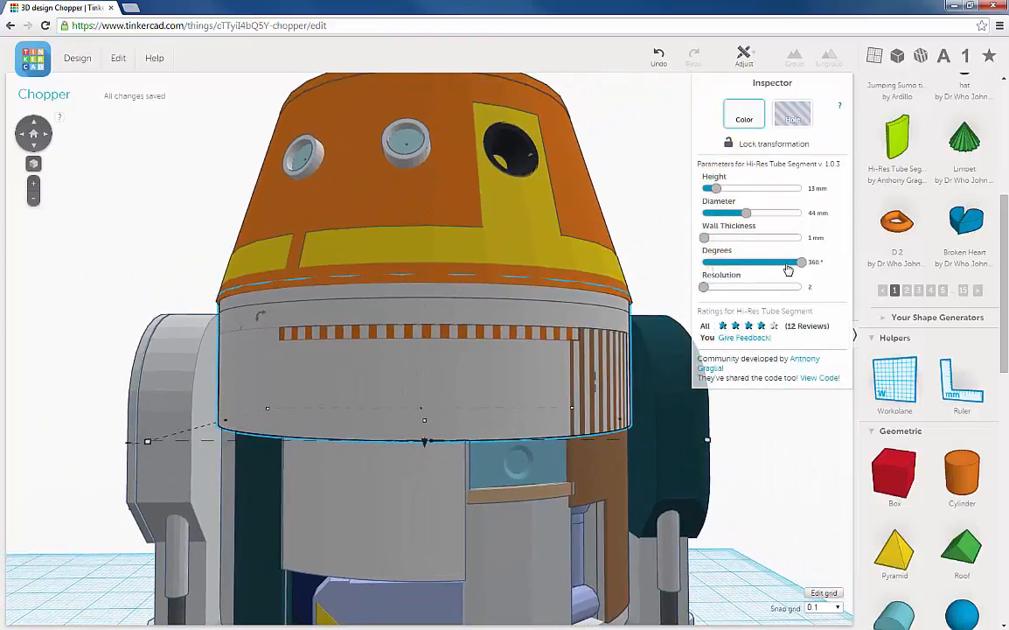
click(787, 265)
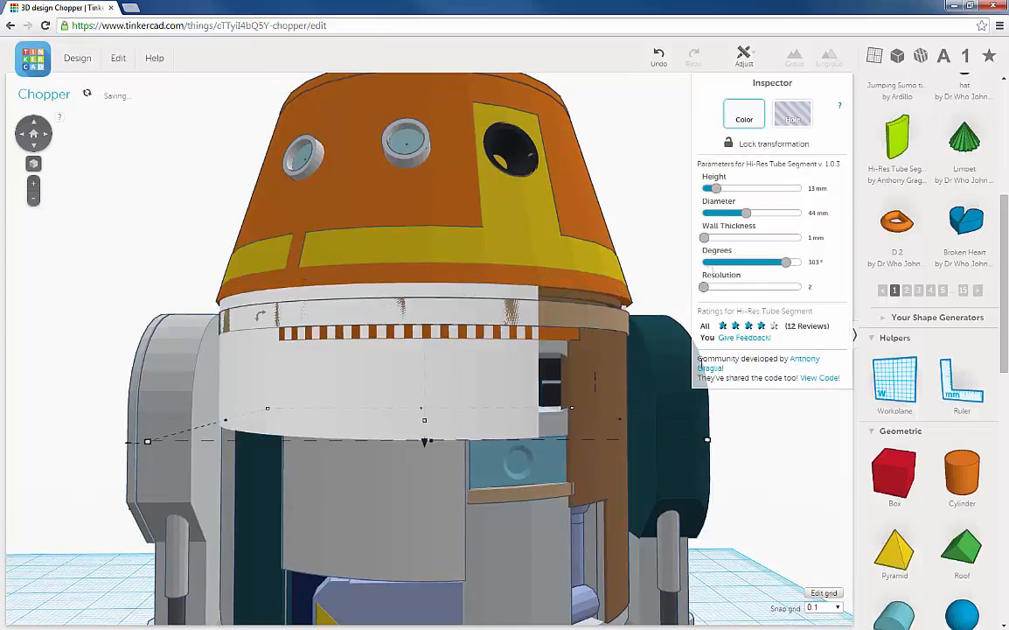
Rotate the tube segment about its vertical axis so its open edge falls partway across the brown panel
right_drag(608, 393, 567, 401)
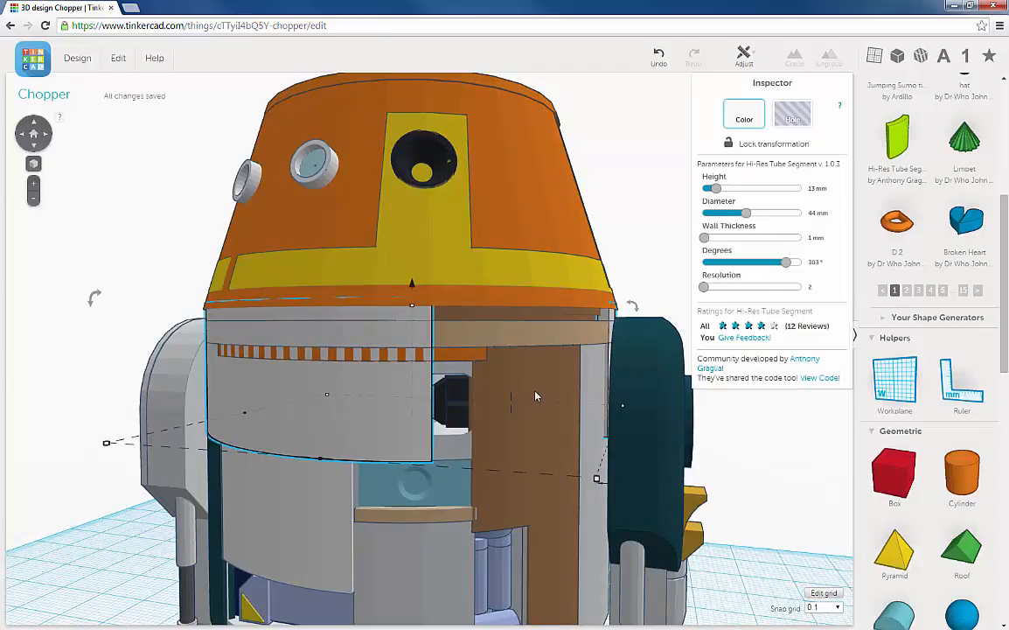
right_drag(536, 396, 532, 397)
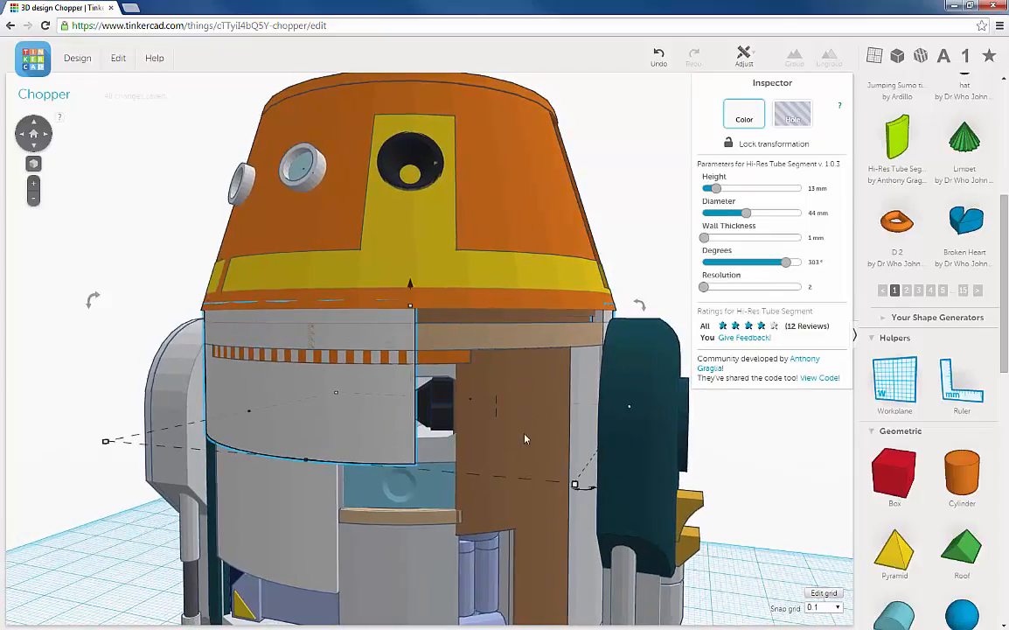
right_drag(614, 520, 545, 525)
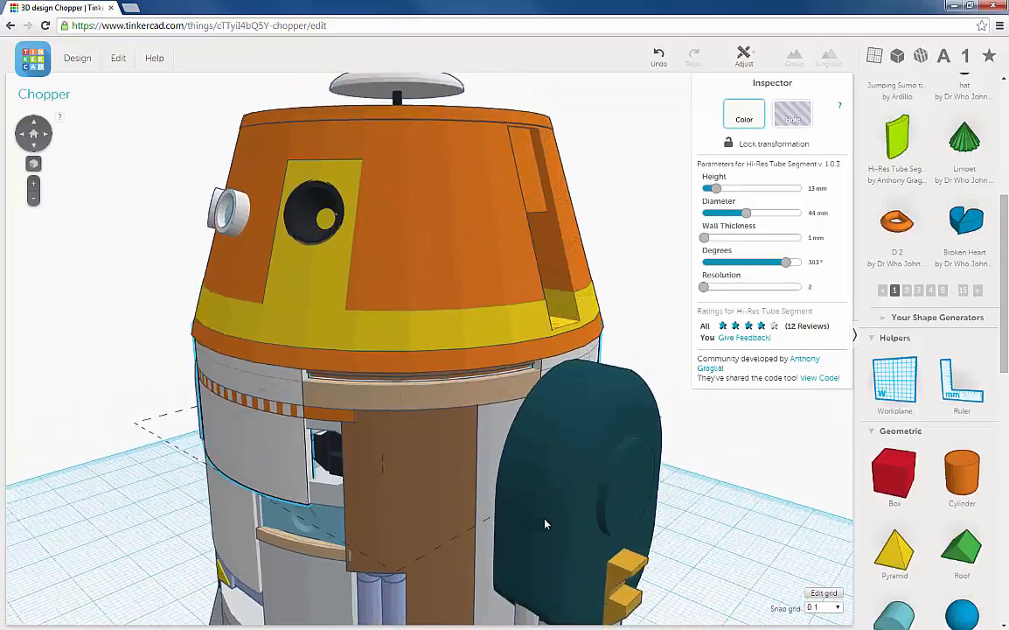
middle_drag(545, 525, 643, 426)
right_drag(644, 426, 635, 469)
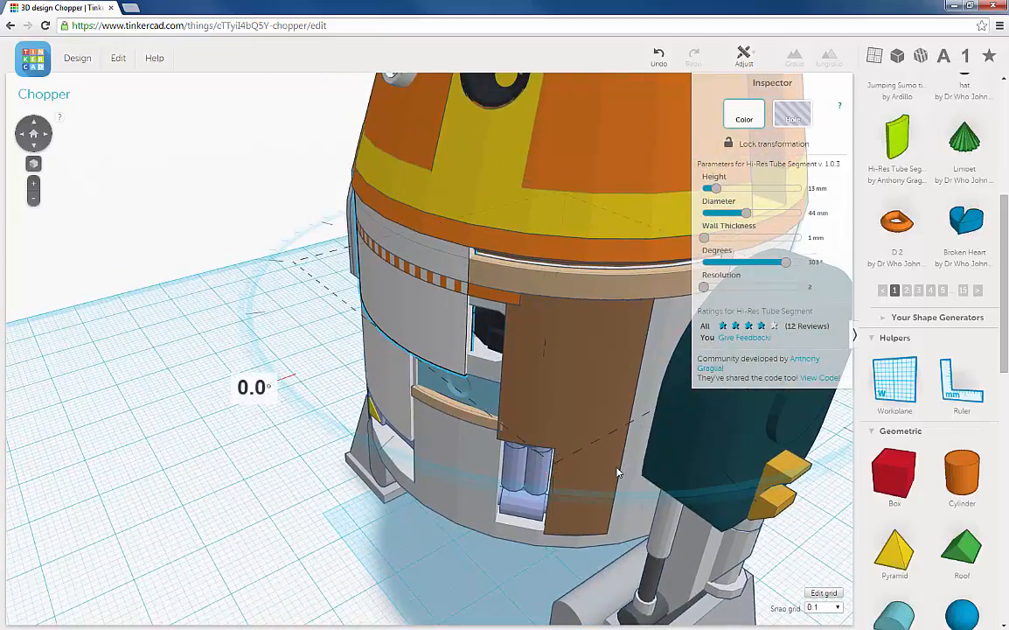
drag(635, 469, 783, 516)
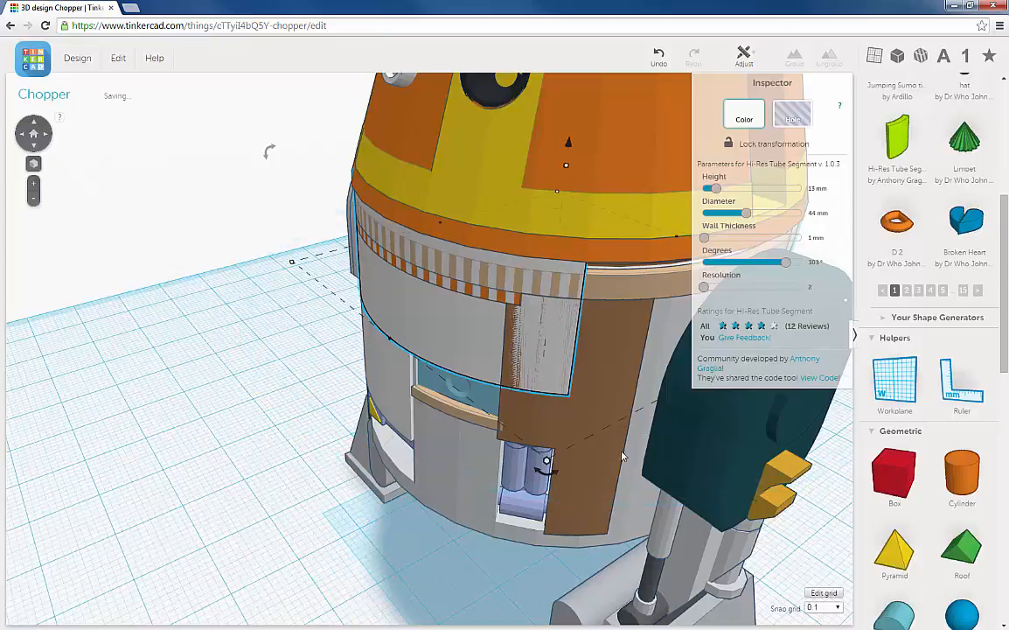
mouse_move(589, 415)
right_down()
mouse_move(609, 398)
mouse_move(584, 412)
right_up()
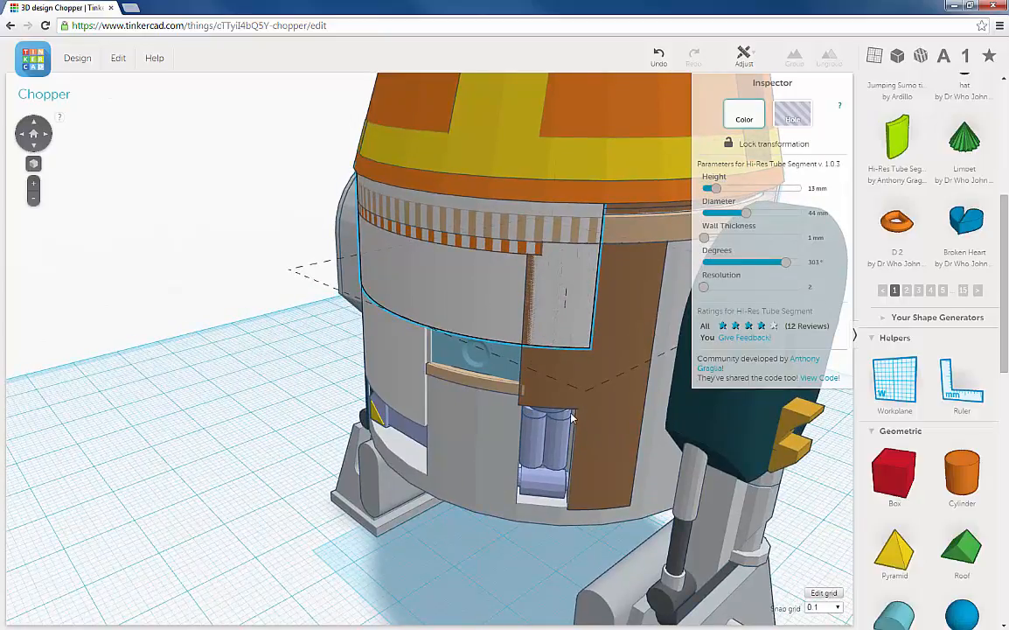
right_drag(586, 412, 535, 470)
drag(536, 470, 530, 479)
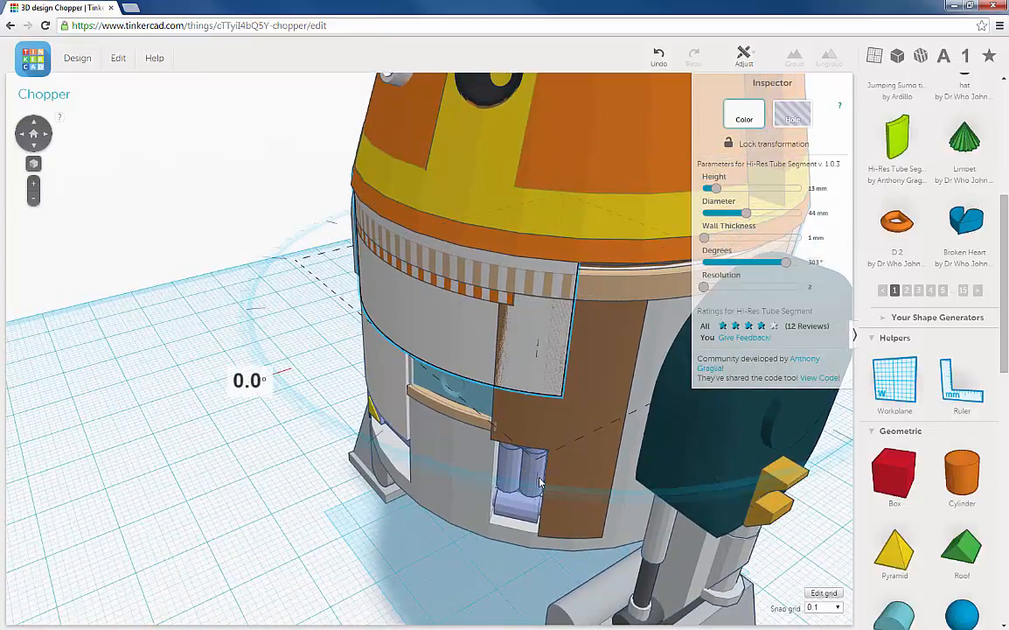
mouse_move(551, 482)
mouse_down()
mouse_move(546, 500)
mouse_move(553, 467)
mouse_up()
right_drag(573, 421, 692, 335)
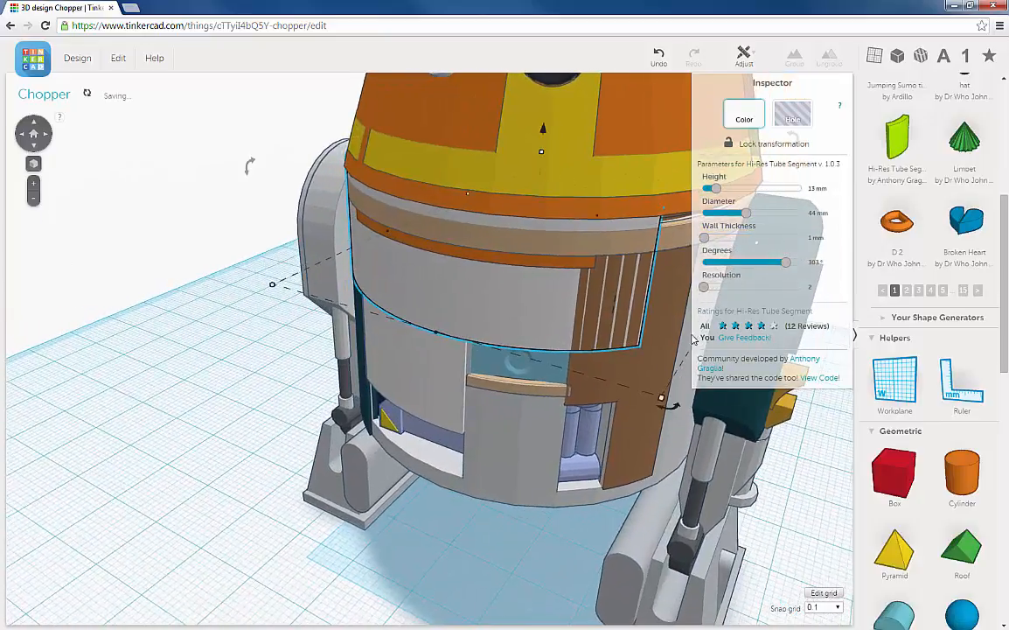
Reduce the tube segment's Degrees to 89 so it covers only the front of the body
click(729, 262)
right_drag(216, 367, 251, 349)
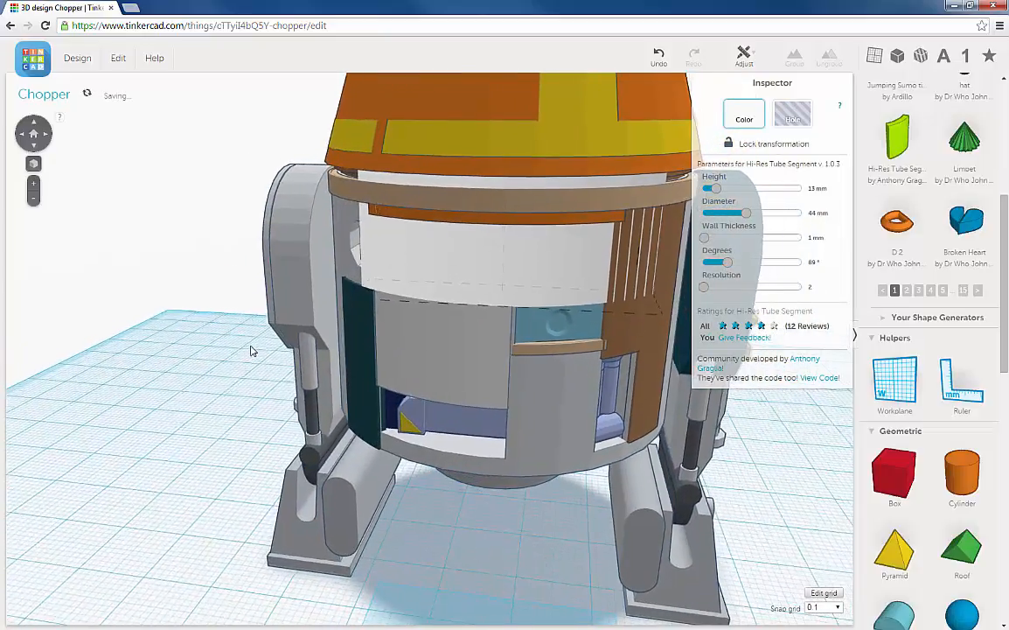
scroll(227, 383, up, 3)
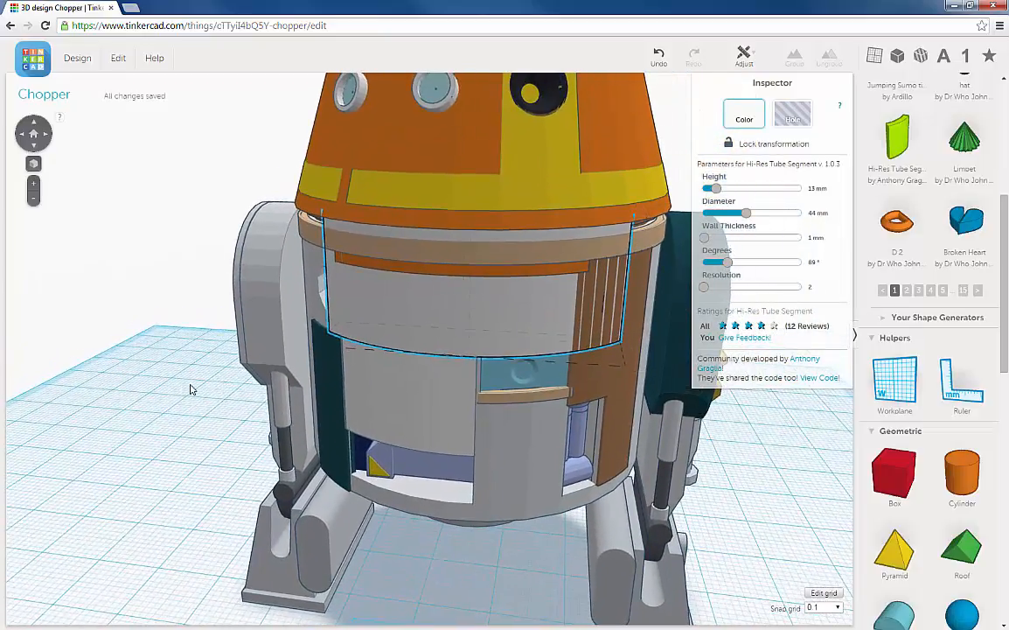
right_drag(190, 390, 199, 386)
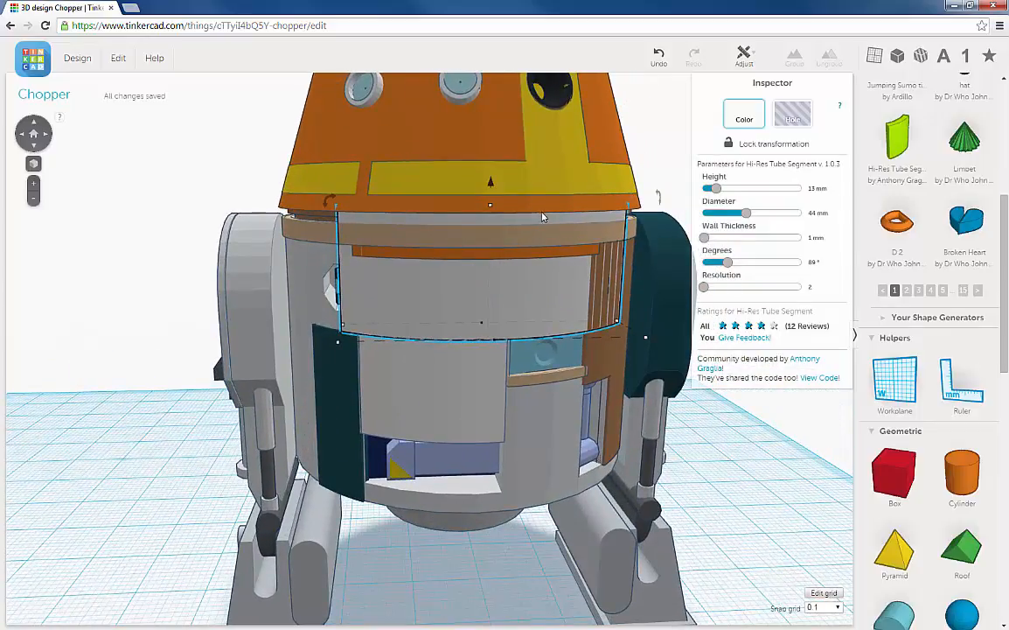
right_drag(537, 289, 419, 297)
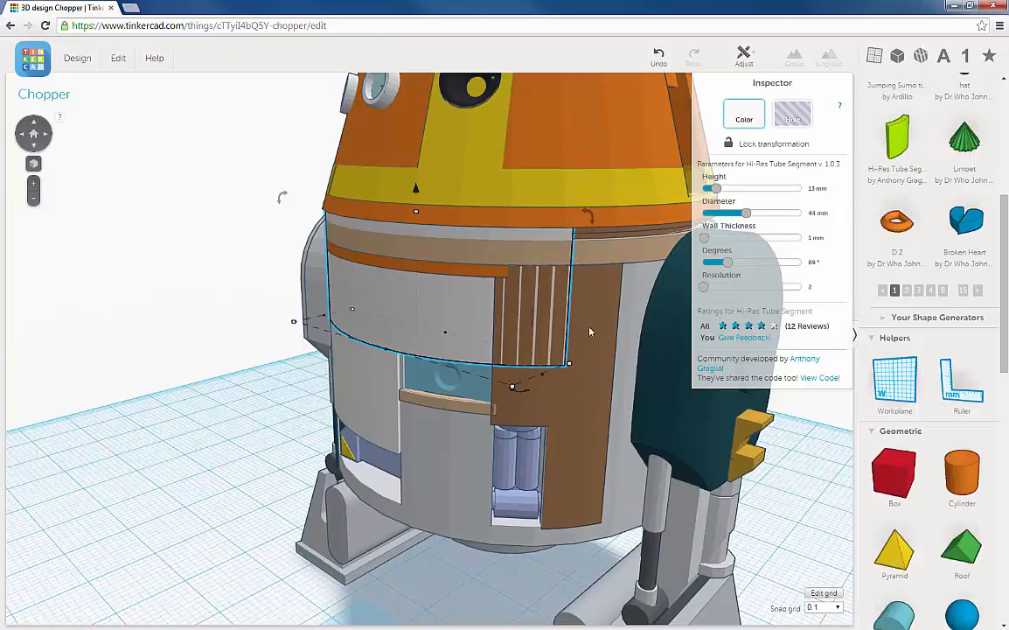
Turn the front tube segment into a hole
right_drag(560, 322, 536, 337)
scroll(536, 337, up, 3)
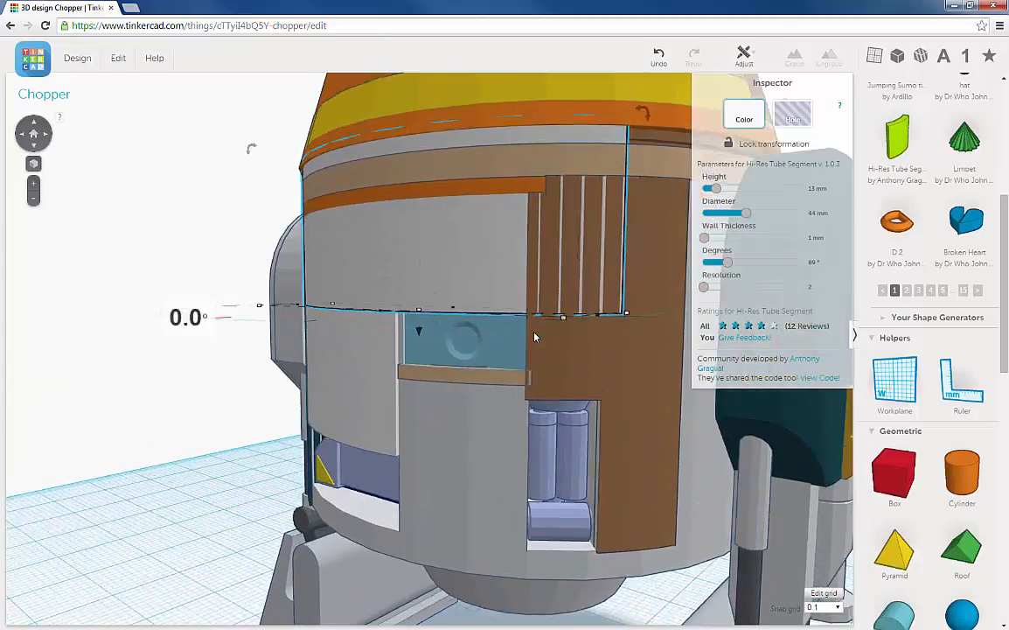
key(h)
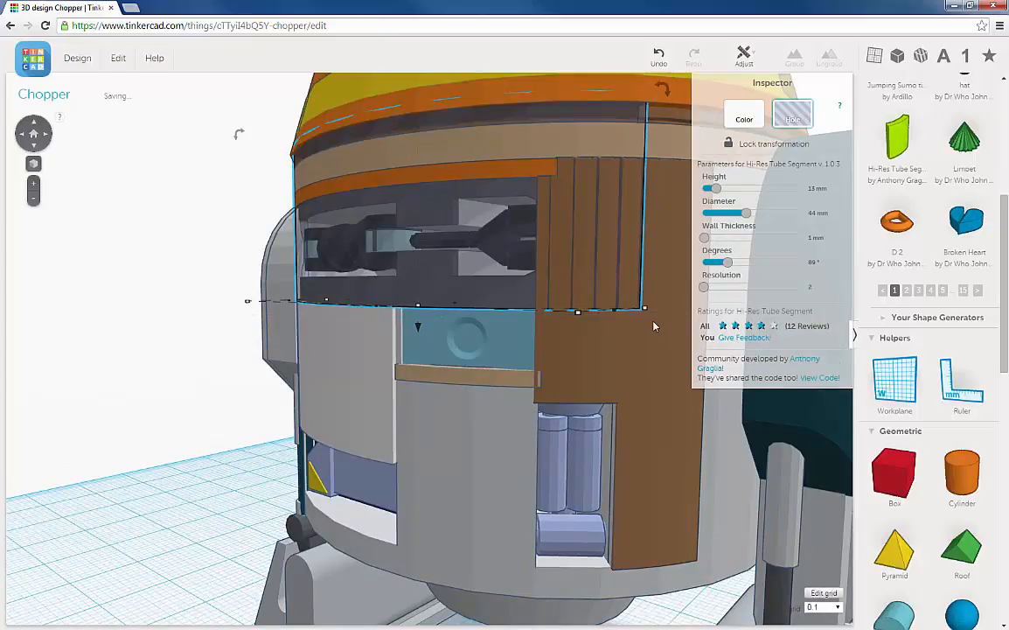
Try cutting the brown panel by grouping it with the tube hole, and undo that grouping
shift+click(660, 318)
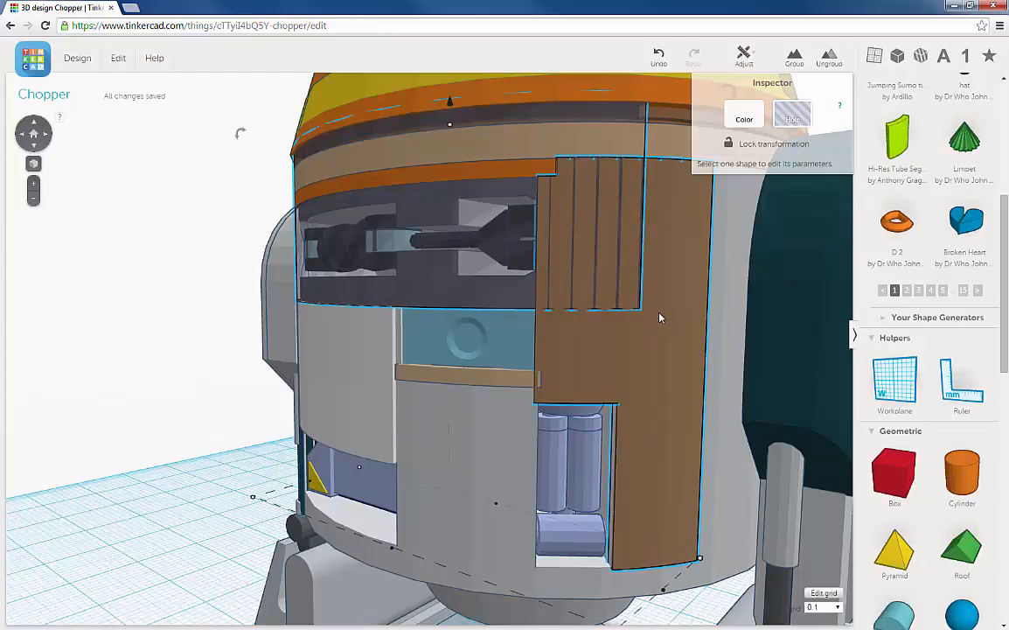
click(794, 57)
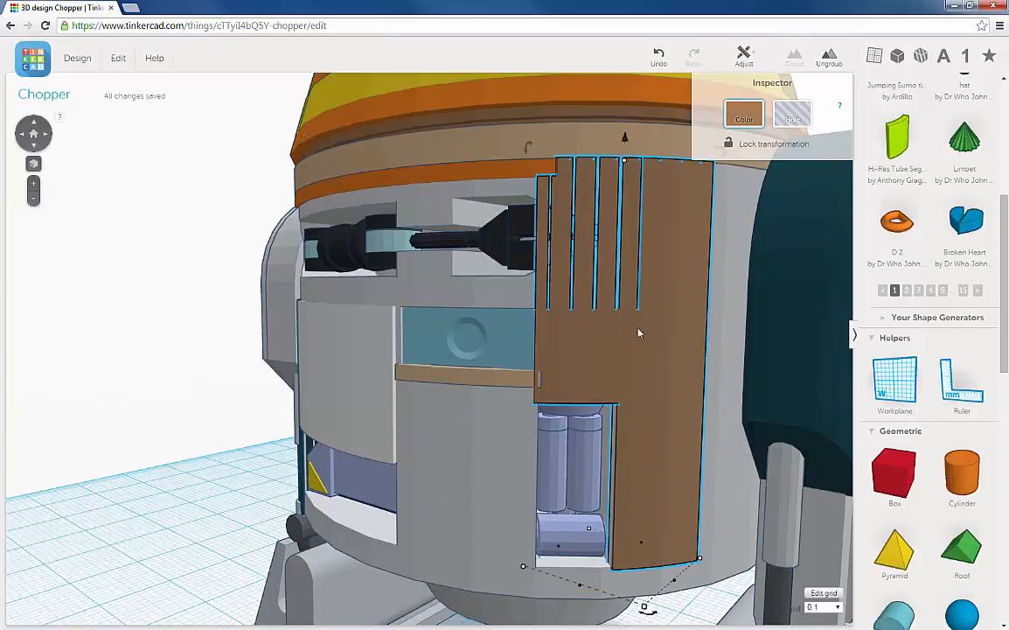
right_drag(639, 333, 608, 348)
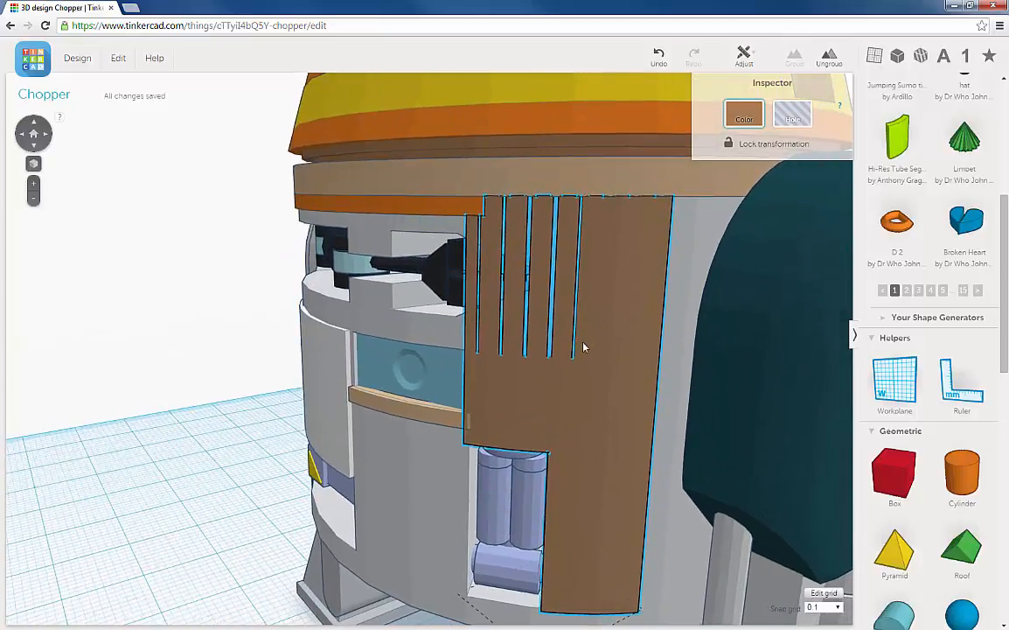
click(232, 351)
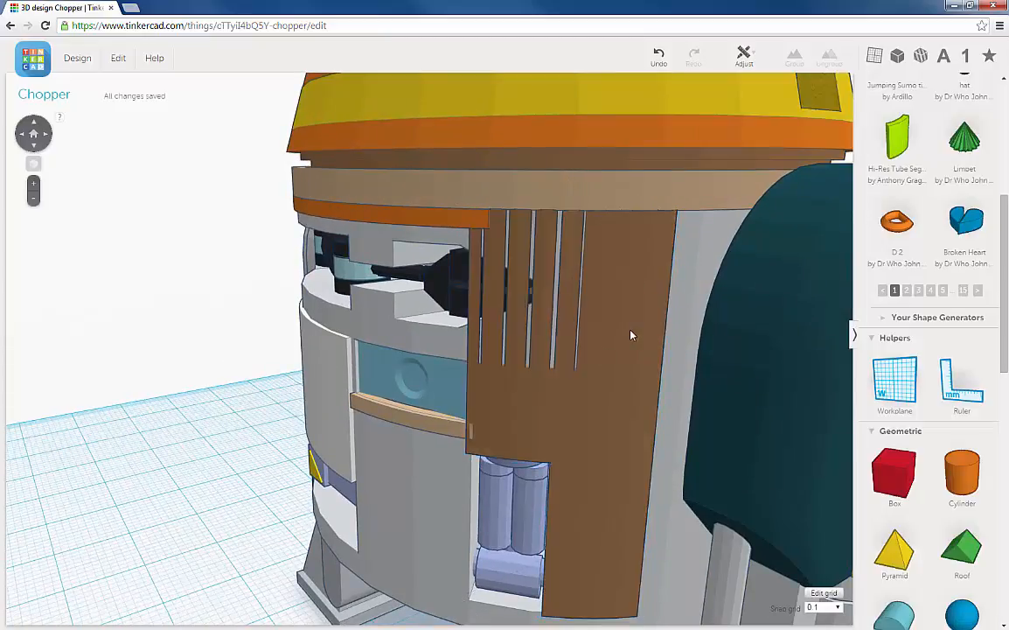
click(631, 334)
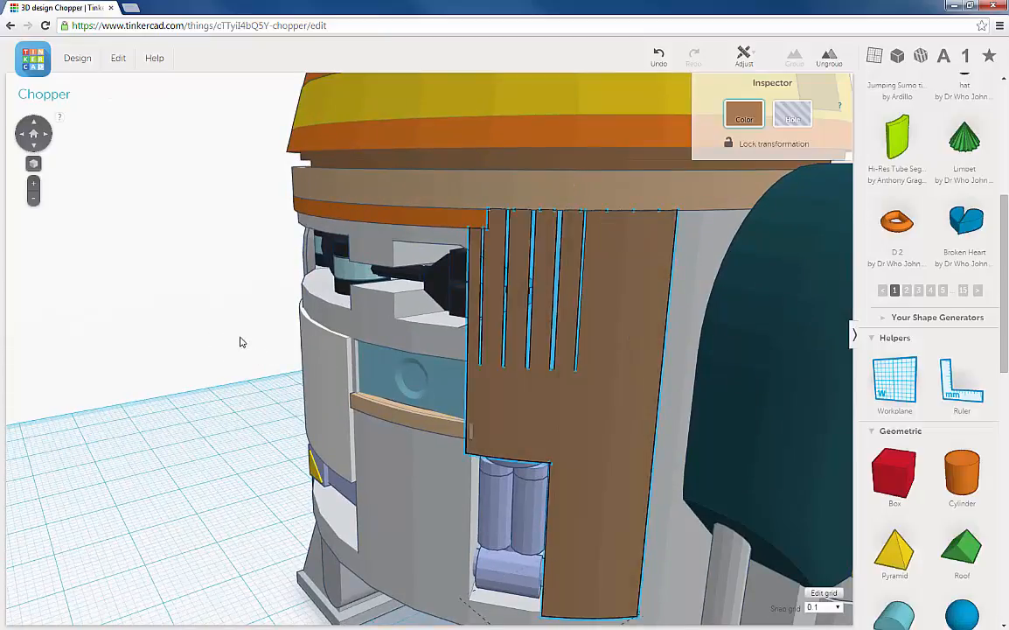
mouse_move(242, 342)
right_down()
mouse_move(245, 367)
mouse_move(245, 351)
mouse_move(228, 339)
right_up()
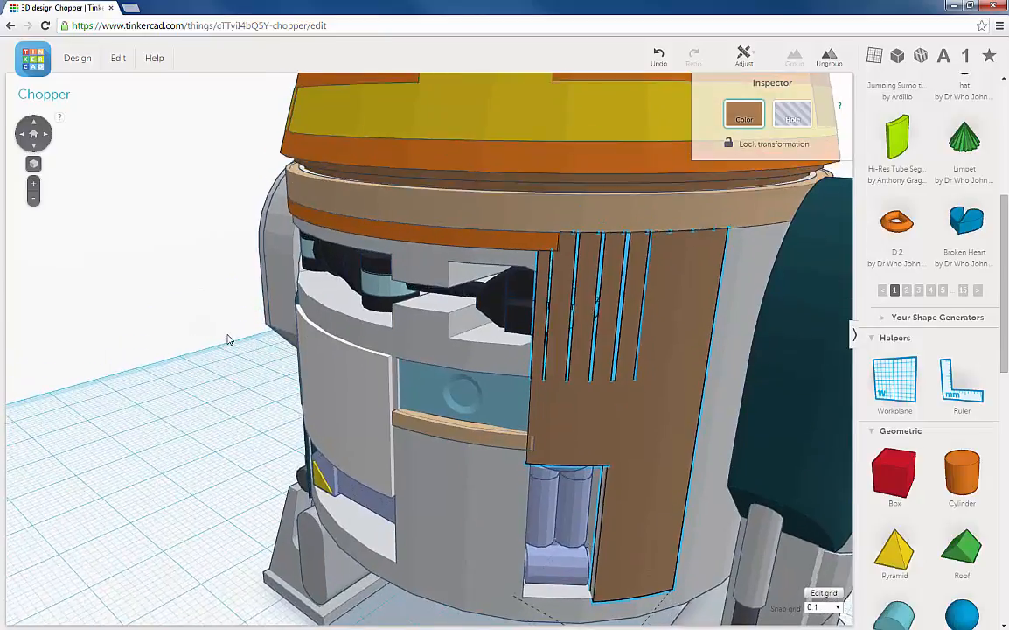
click(662, 55)
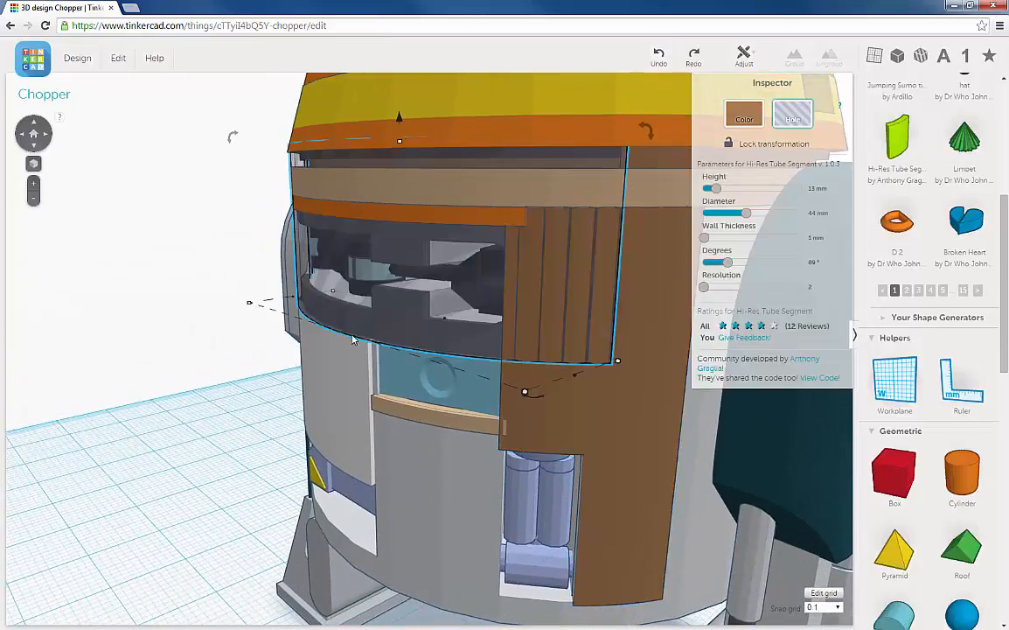
Stretch the tube hole slightly outward past the body surface and group it with the brown panel to cut away the panel's upper corner
drag(355, 339, 337, 355)
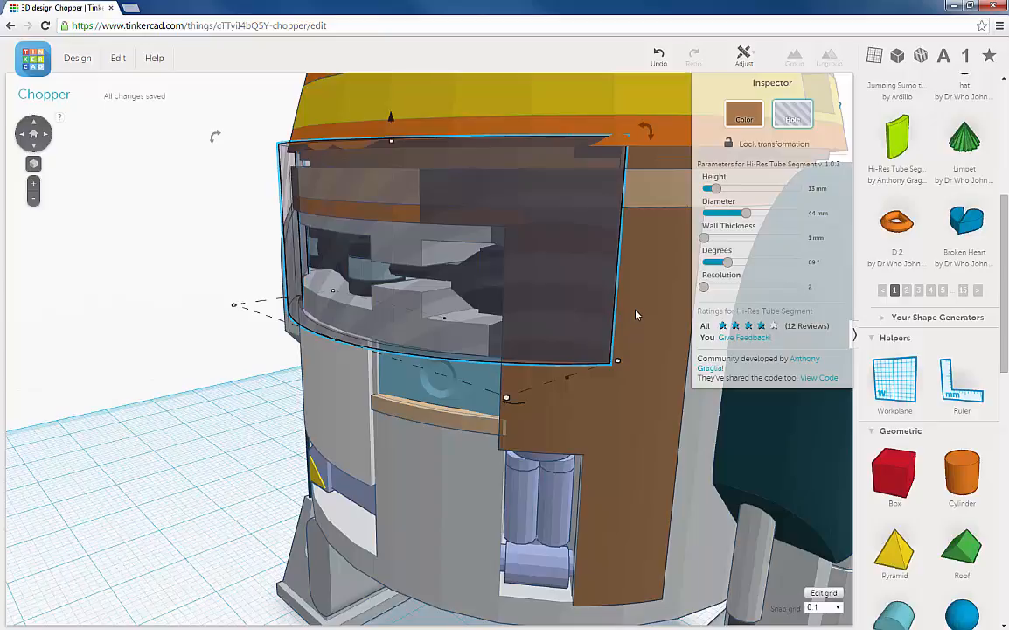
right_drag(636, 315, 545, 306)
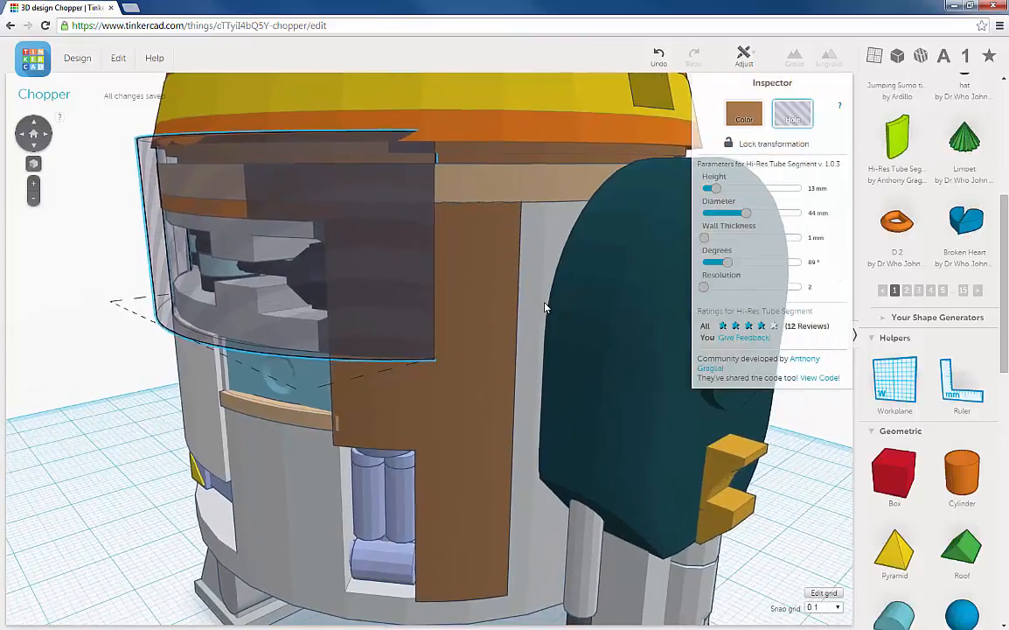
shift+click(510, 272)
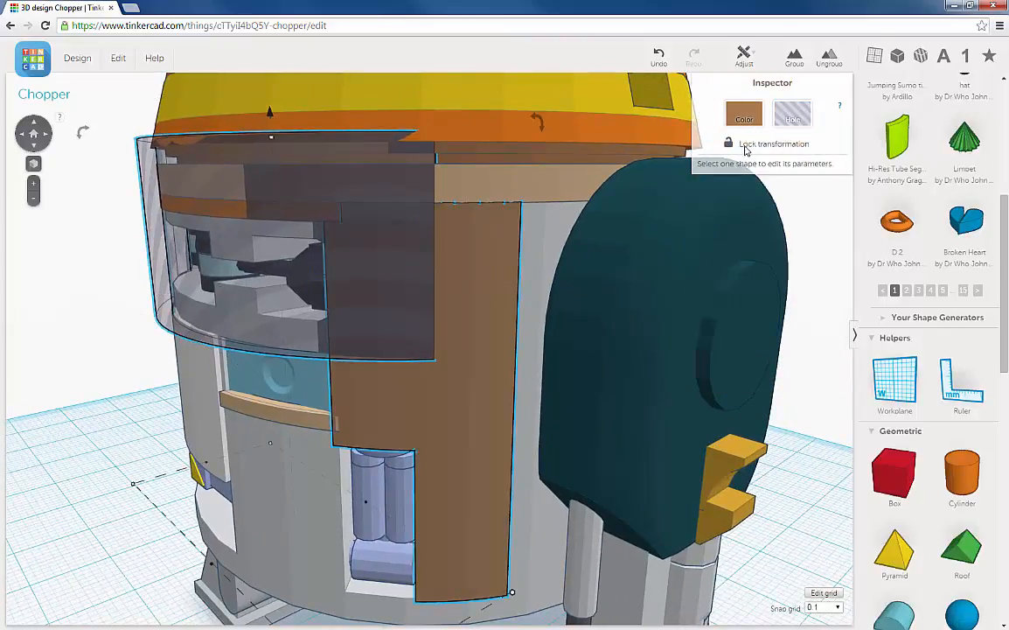
click(794, 57)
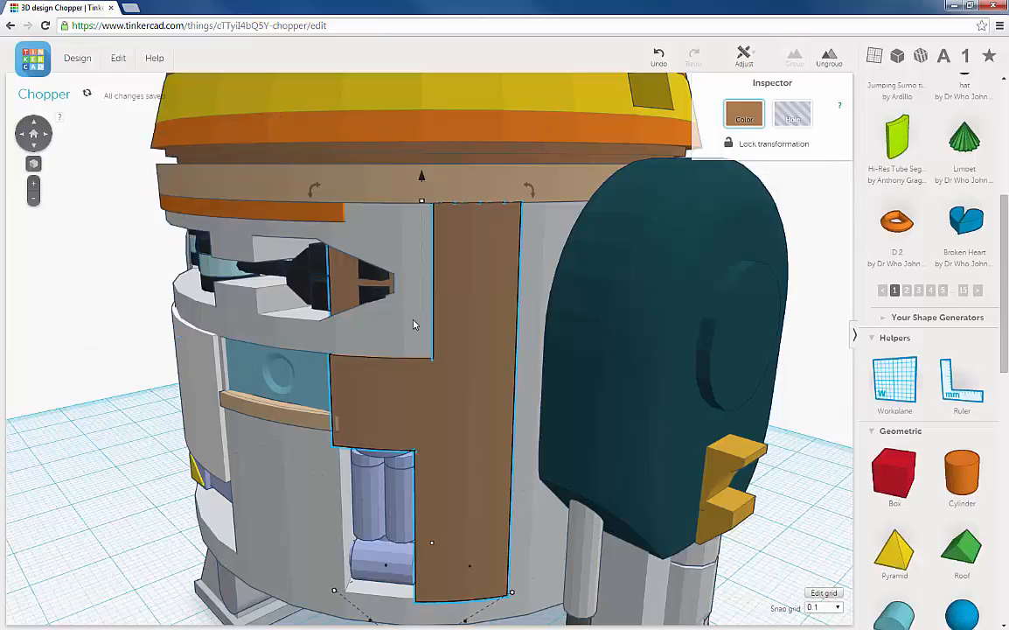
Recolor the cut brown panel on the droid's body to light tan
scroll(448, 316, down, 5)
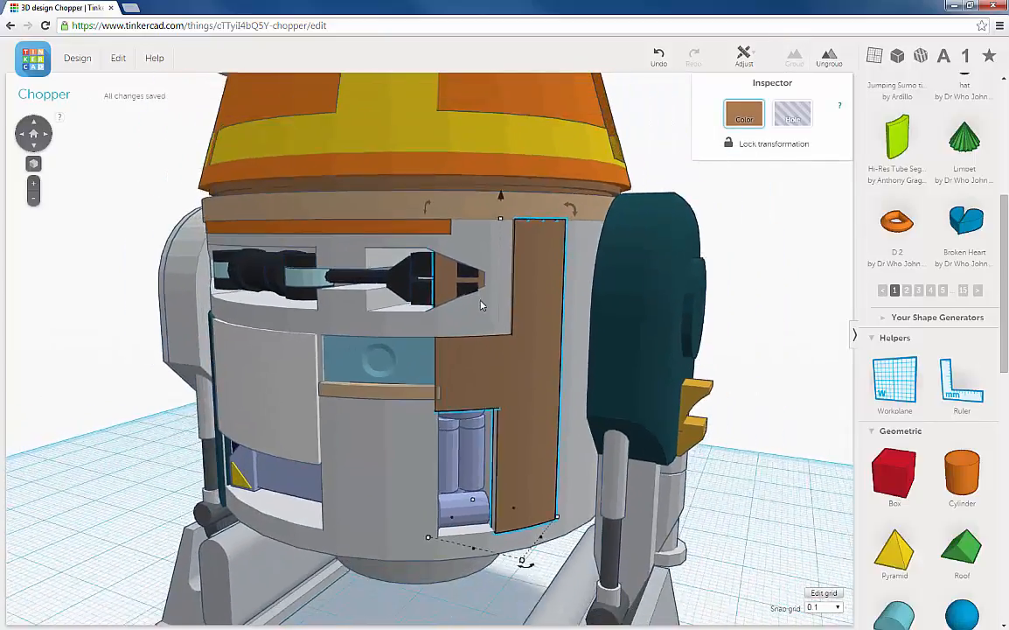
right_drag(478, 351, 525, 345)
scroll(497, 340, up, 5)
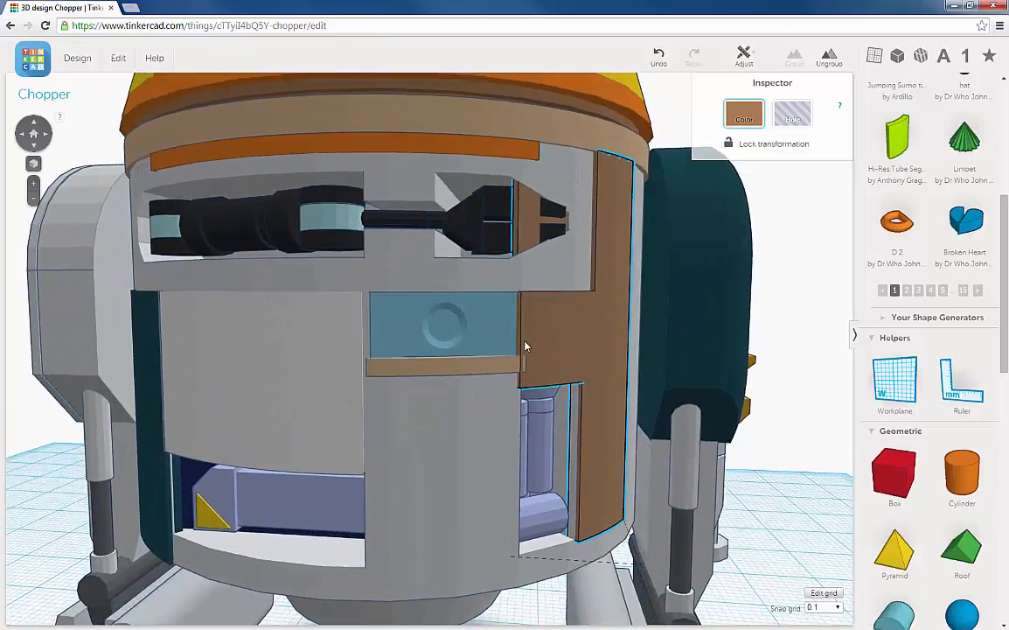
scroll(546, 332, down, 5)
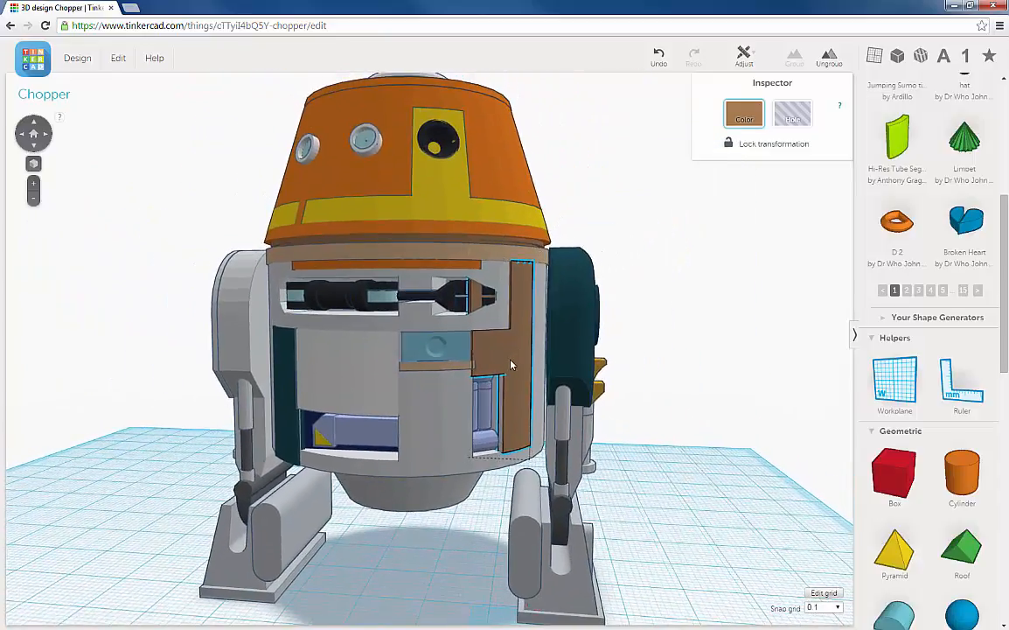
click(660, 340)
right_drag(619, 347, 503, 362)
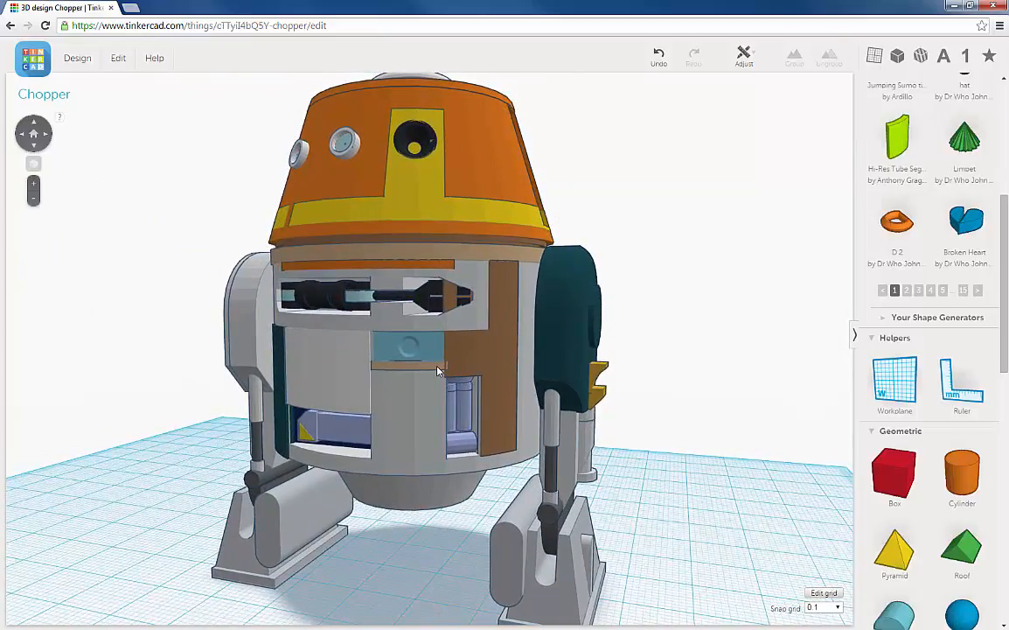
click(510, 366)
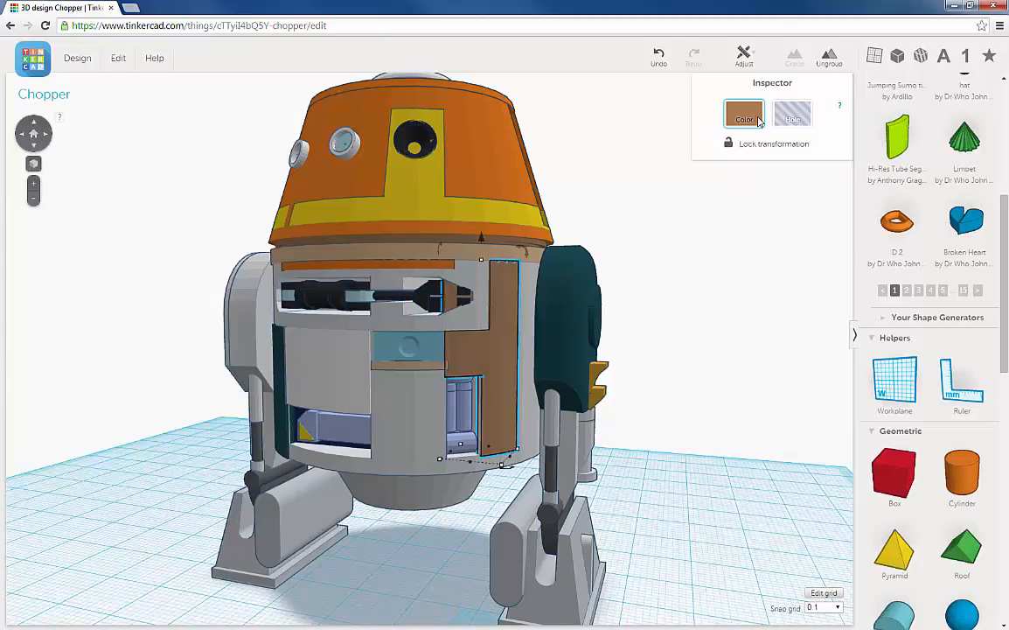
click(744, 114)
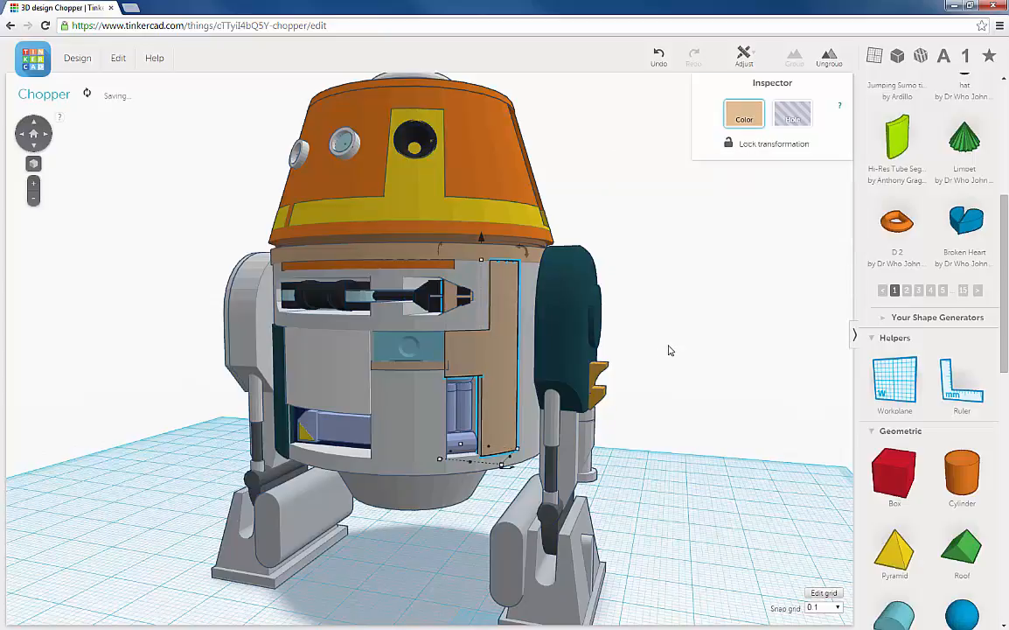
Undo the panel's light tan recoloring and its grouping with the tube hole
right_drag(667, 349, 662, 353)
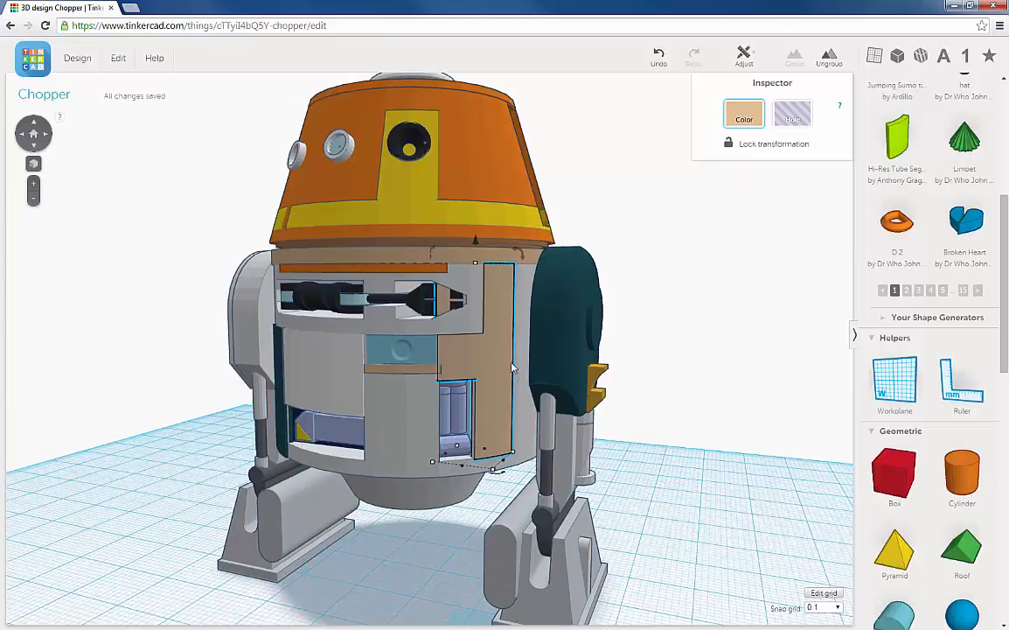
right_drag(506, 354, 544, 308)
click(719, 329)
scroll(512, 322, up, 3)
click(570, 285)
scroll(584, 294, up, 4)
scroll(618, 299, up, 2)
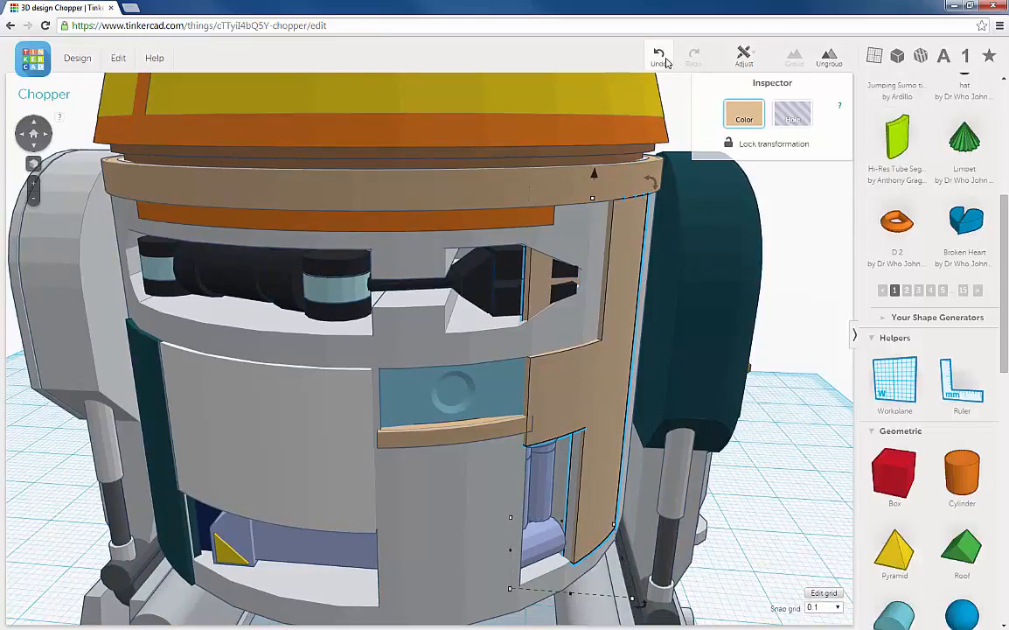
click(661, 56)
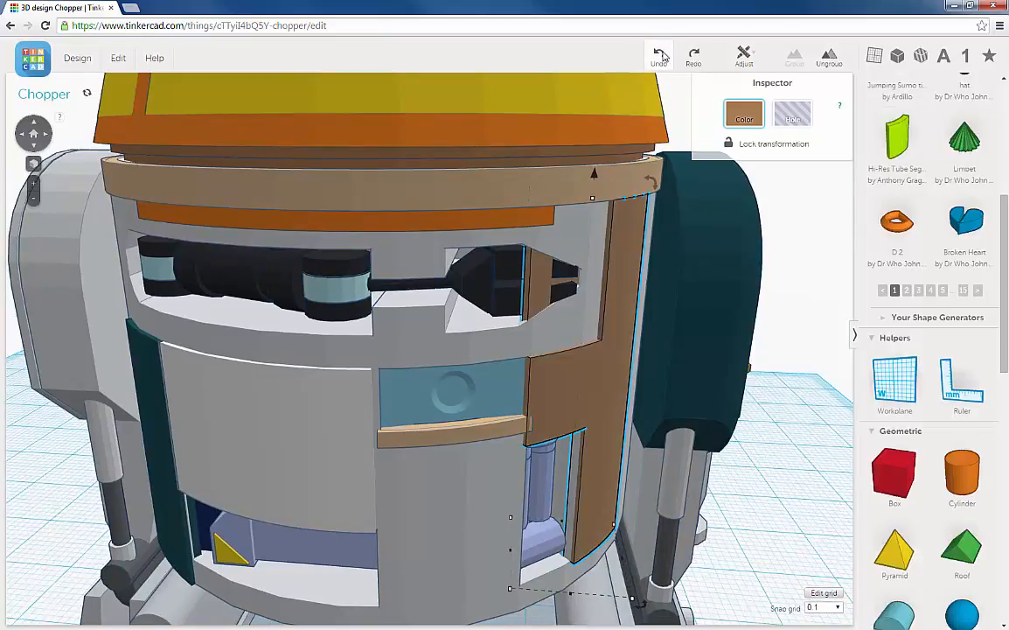
click(662, 56)
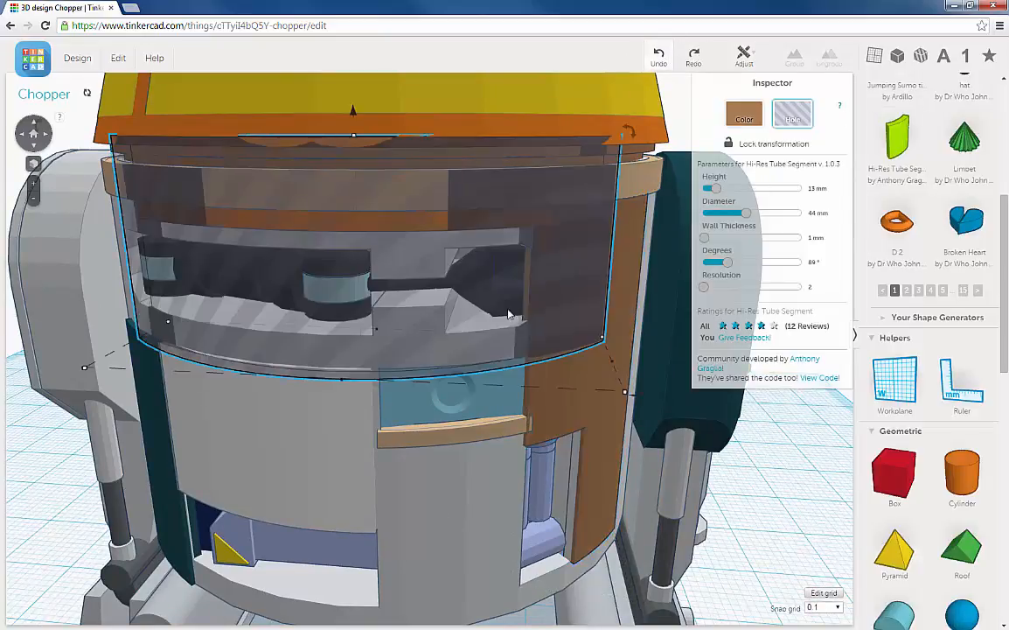
Try stretching the tube hole's depth farther back into the body, and undo that stretch
right_drag(465, 337, 437, 401)
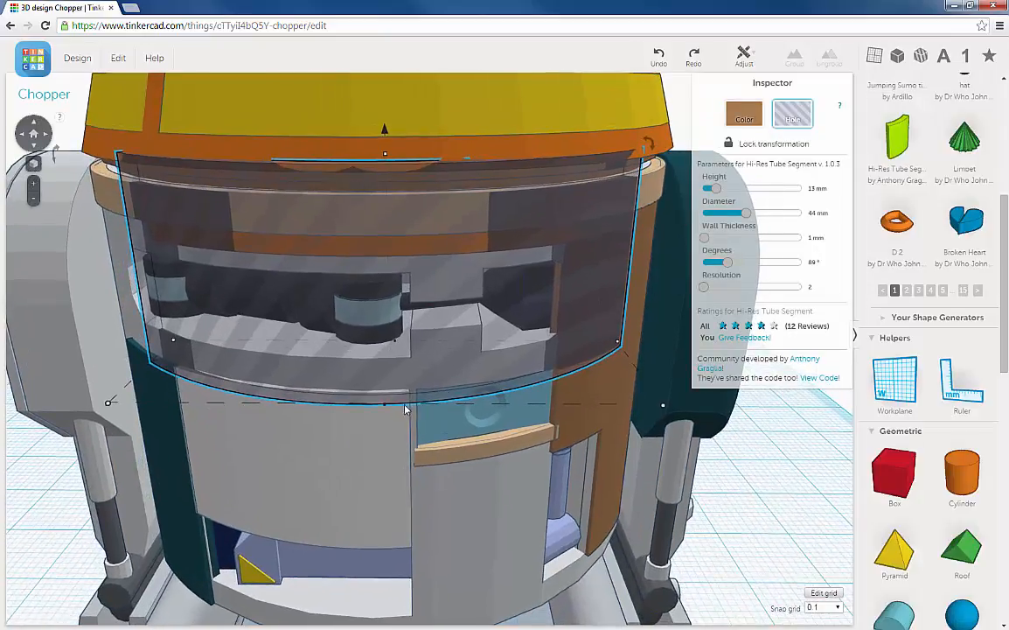
right_drag(360, 388, 279, 309)
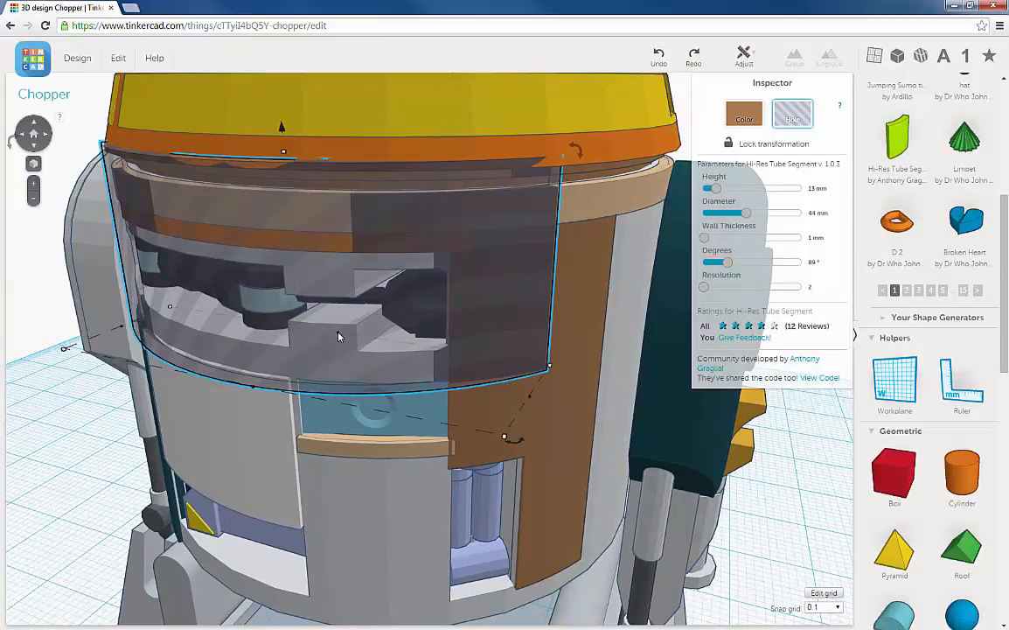
drag(339, 337, 403, 315)
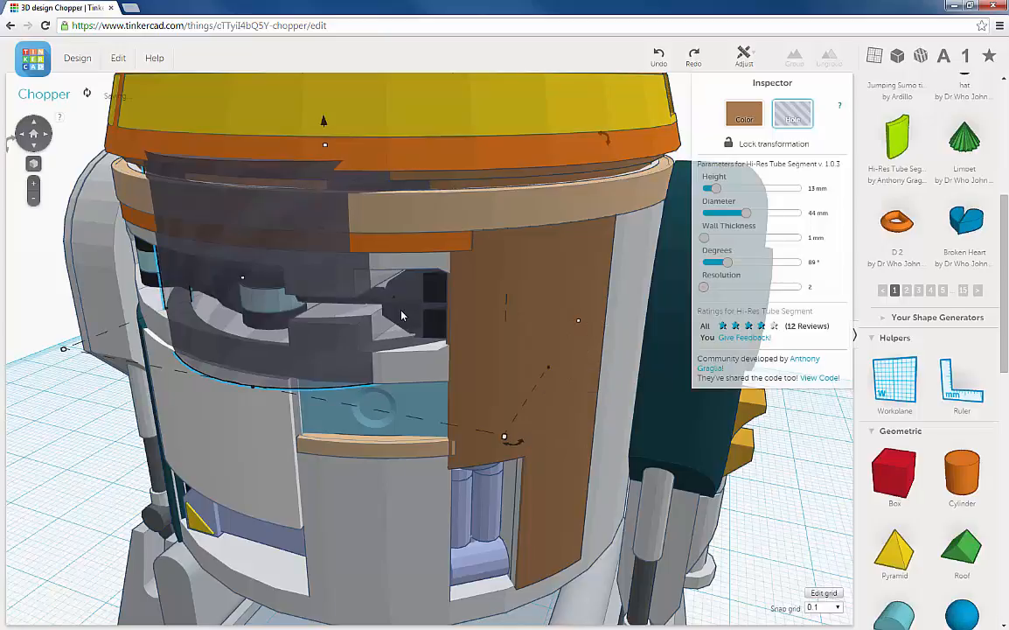
click(120, 60)
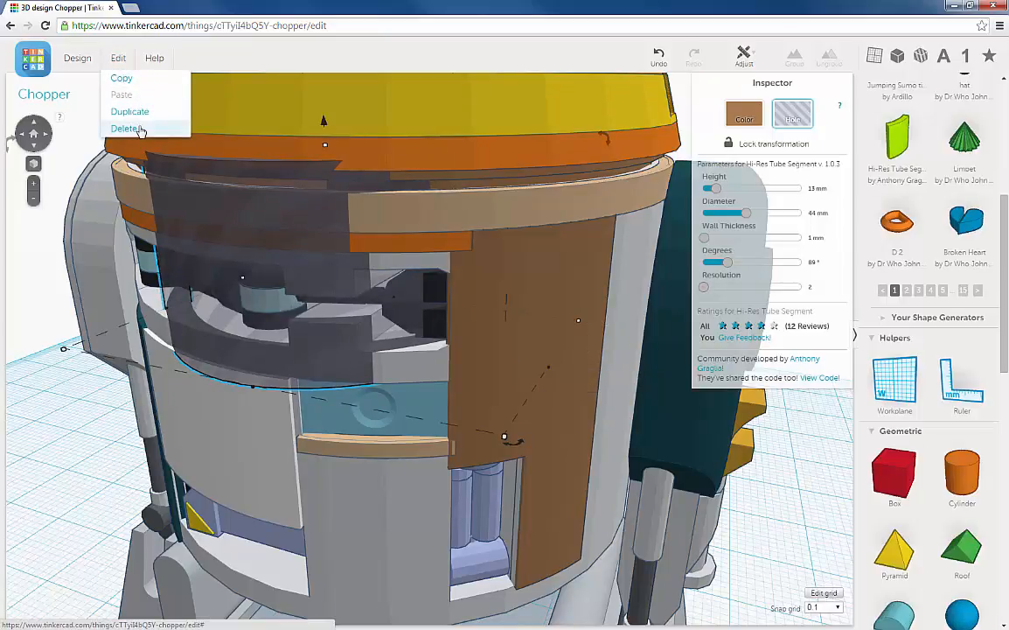
click(662, 54)
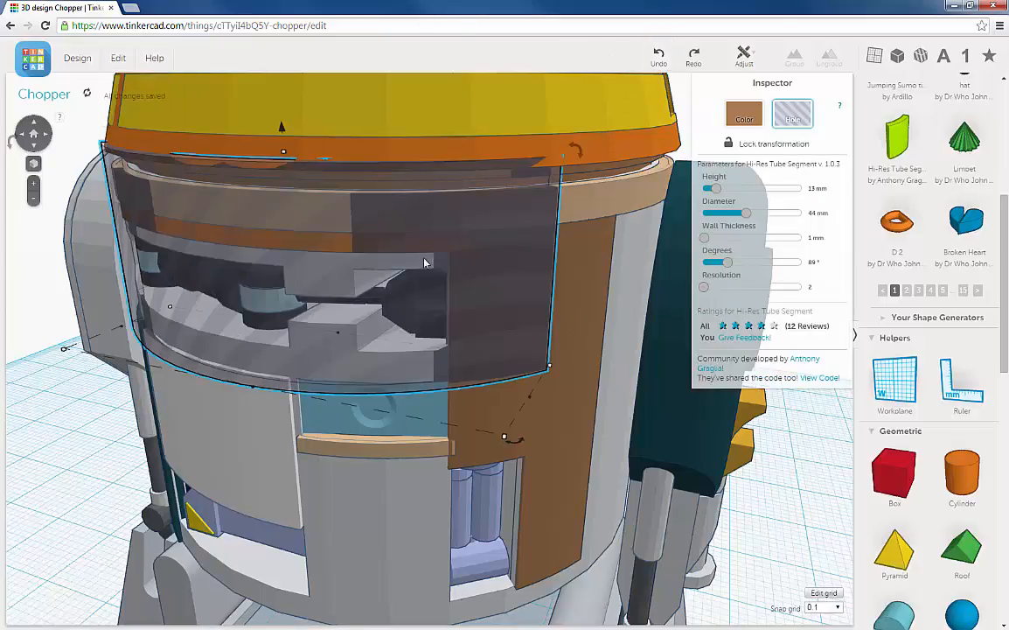
Increase the tube hole's wall thickness to 22.03 mm and group it with the brown panel to cut away the panel's upper corner
right_drag(404, 272, 535, 280)
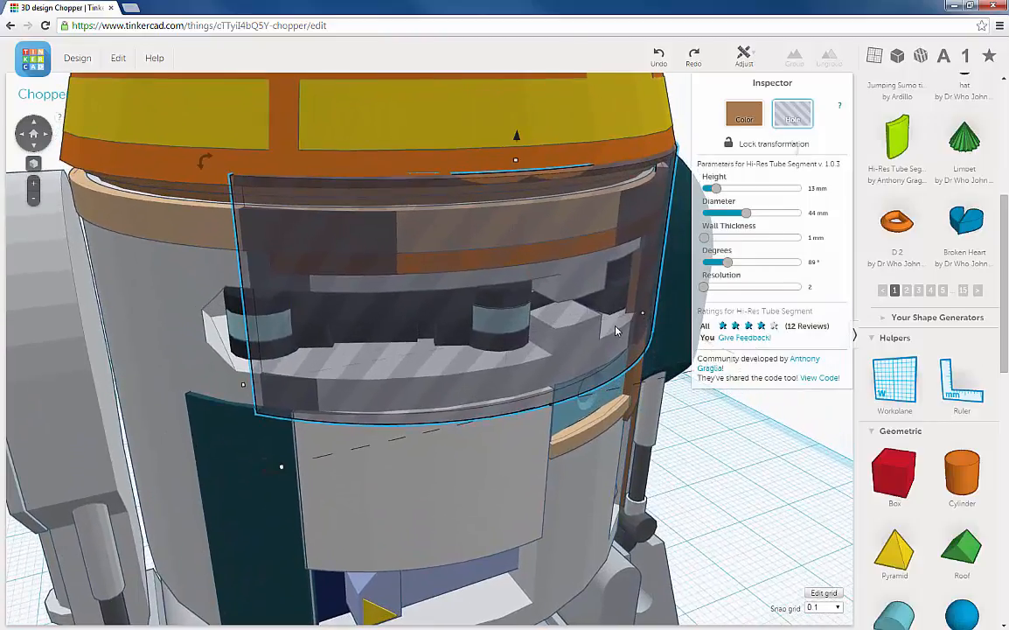
click(724, 238)
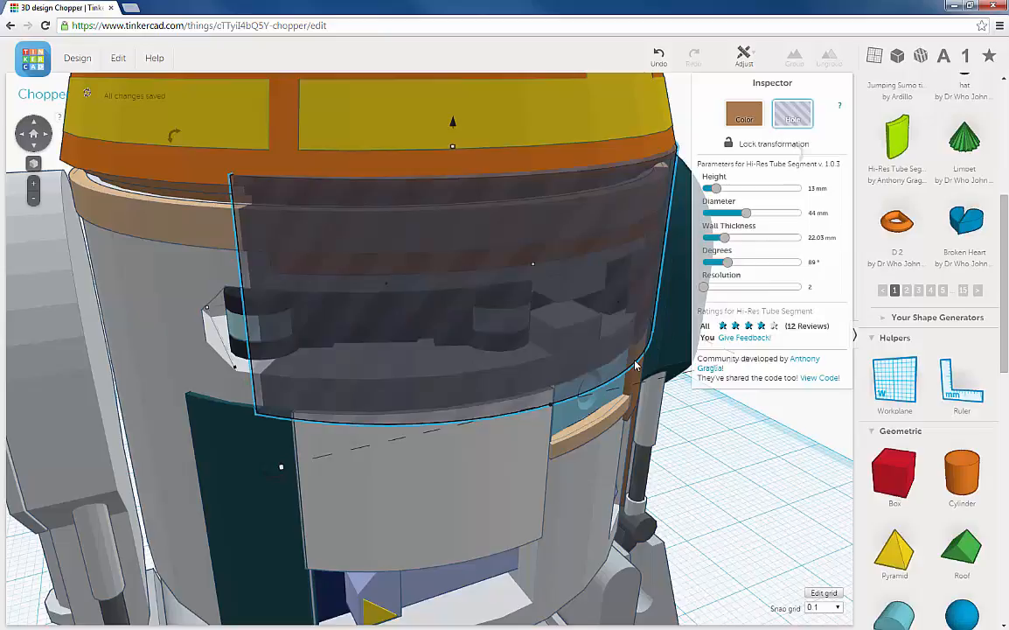
right_drag(649, 353, 495, 282)
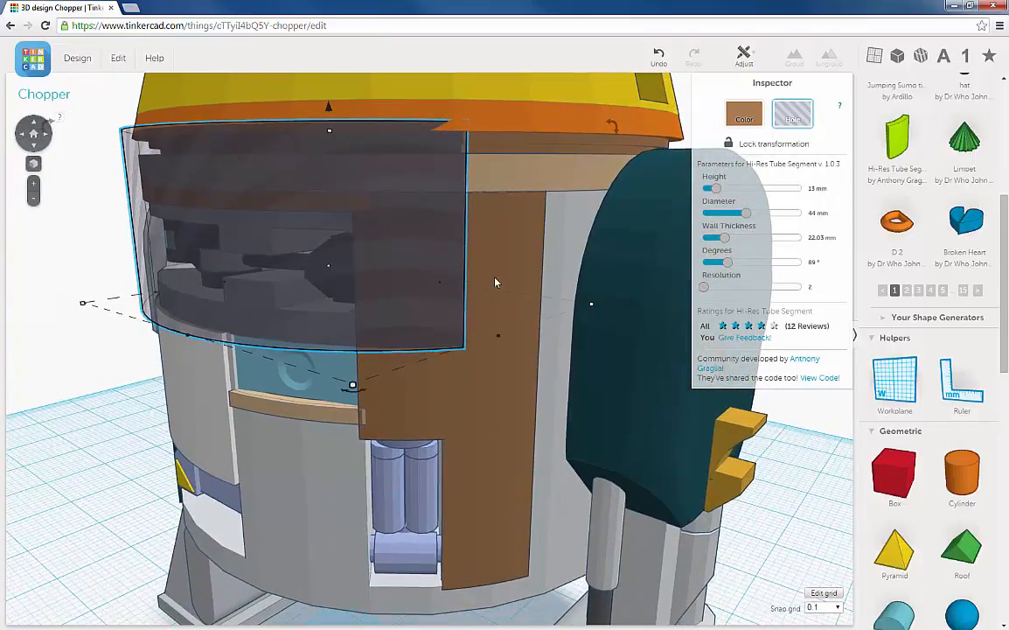
shift+click(508, 243)
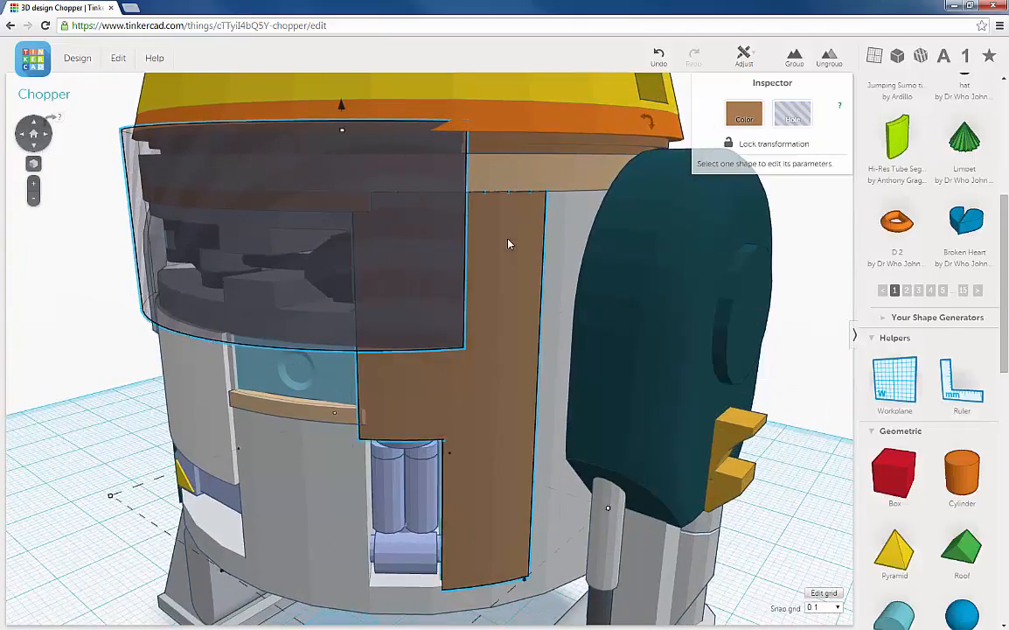
click(795, 59)
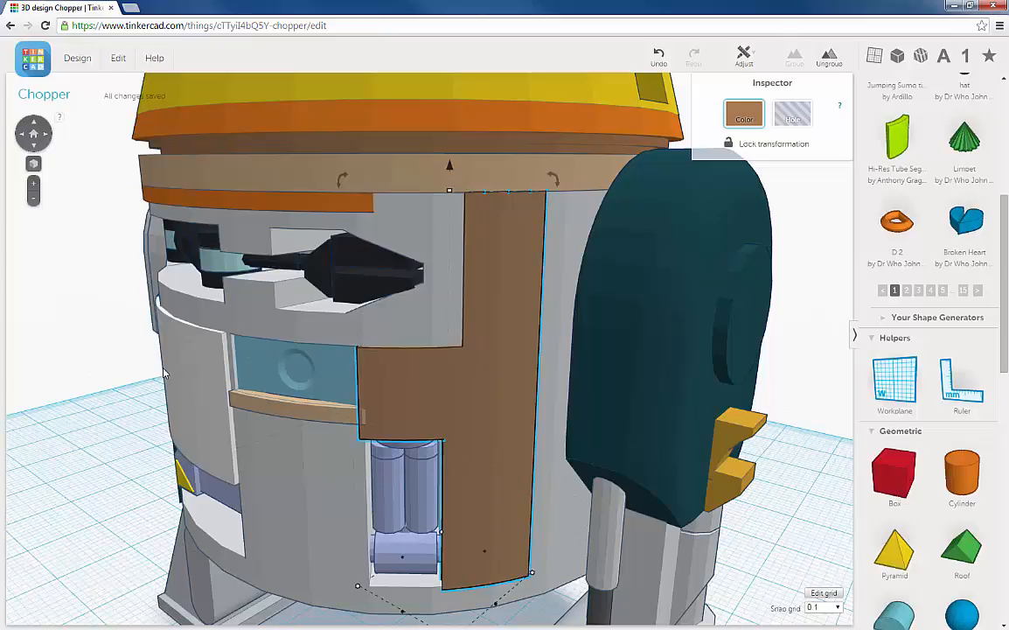
Recolor the newly cut brown body panel with the light tan preset
right_drag(162, 371, 282, 372)
scroll(282, 372, down, 5)
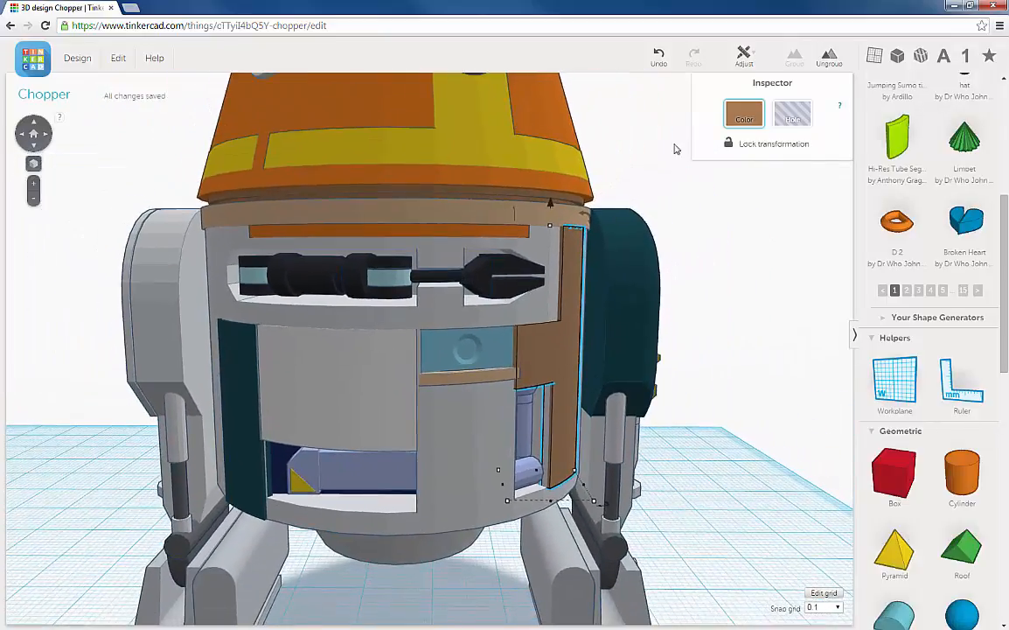
click(747, 118)
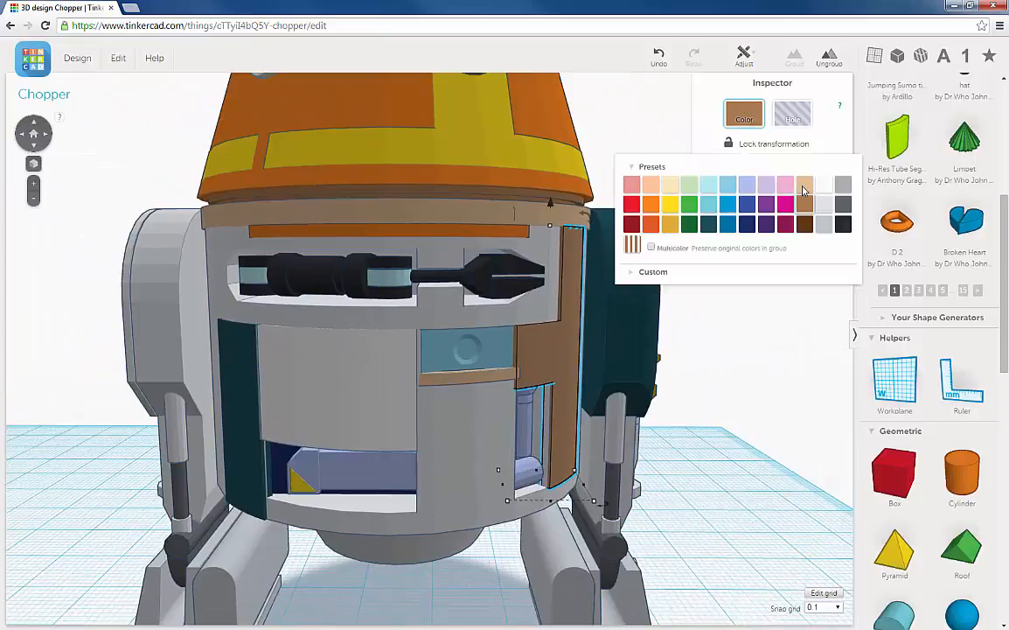
right_drag(590, 344, 551, 343)
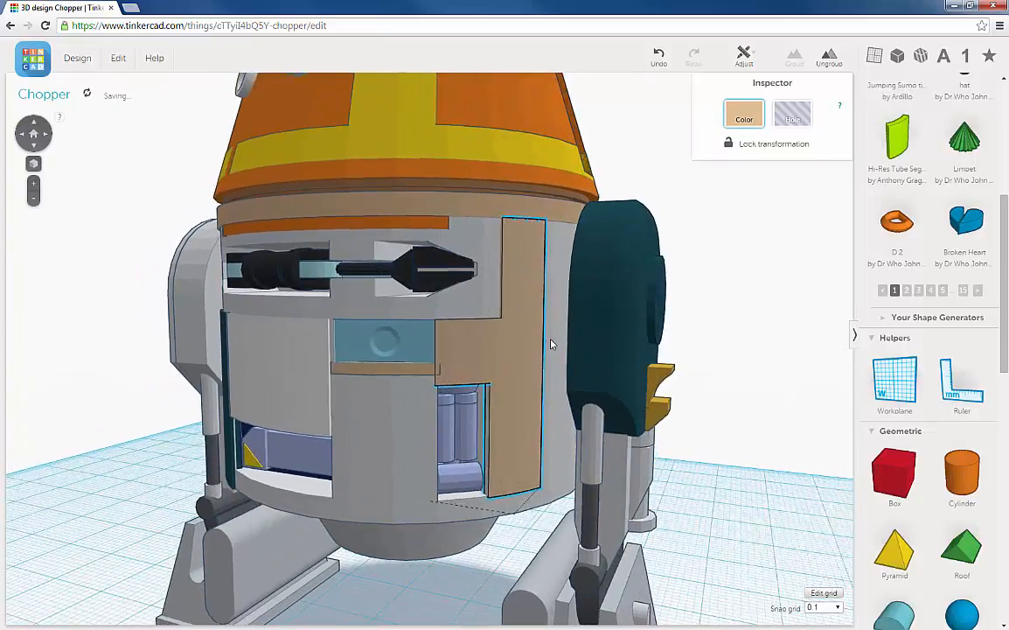
Examine where the tan panel meets the trim strip below the blue plate, and check the whole droid from several angles
scroll(426, 366, up, 2)
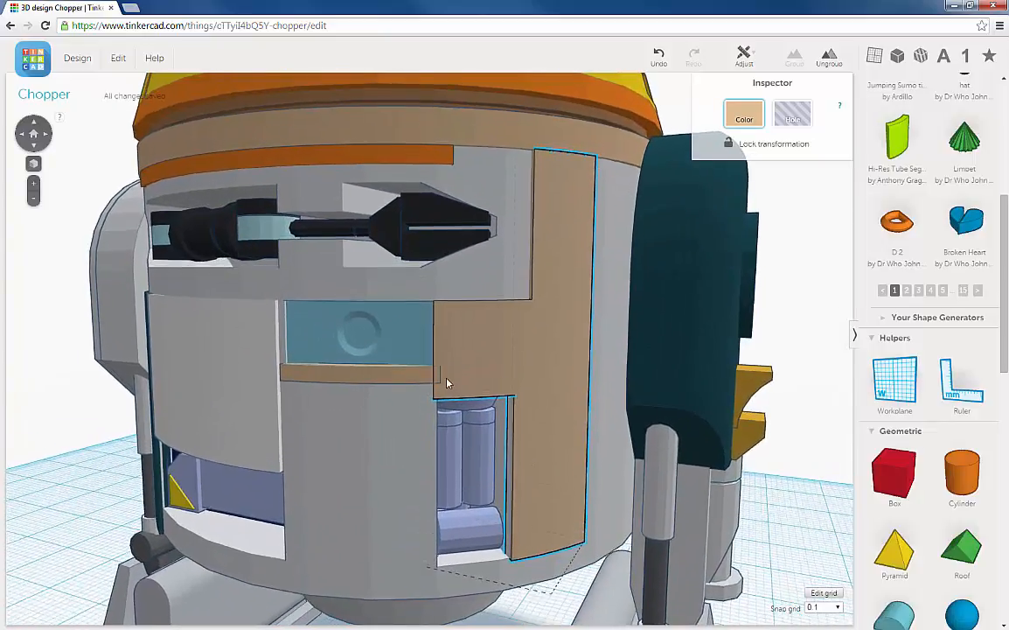
right_drag(444, 380, 470, 406)
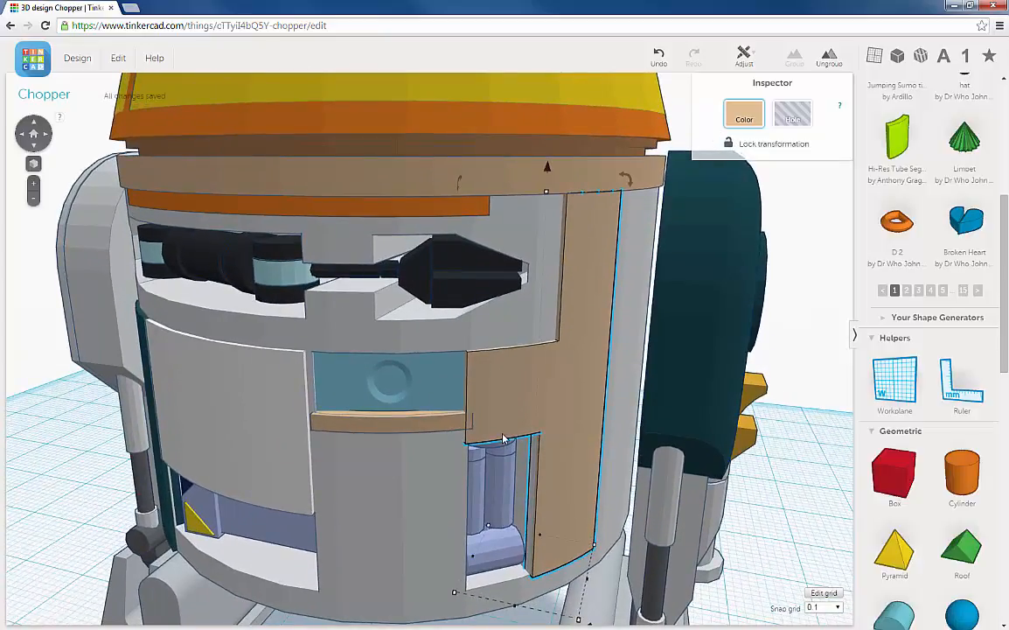
scroll(508, 434, up, 5)
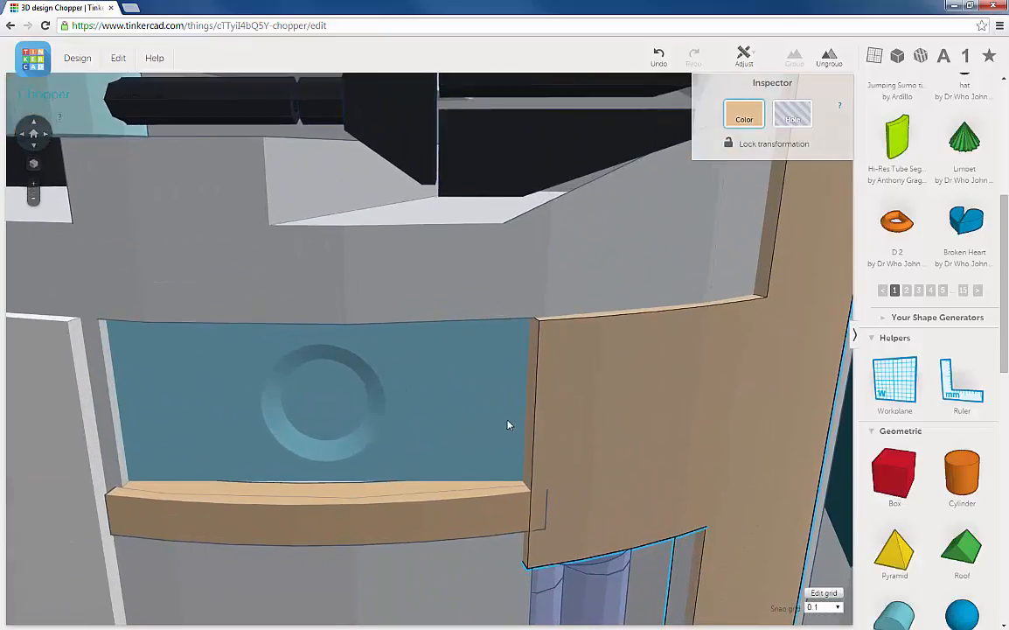
right_drag(502, 406, 508, 391)
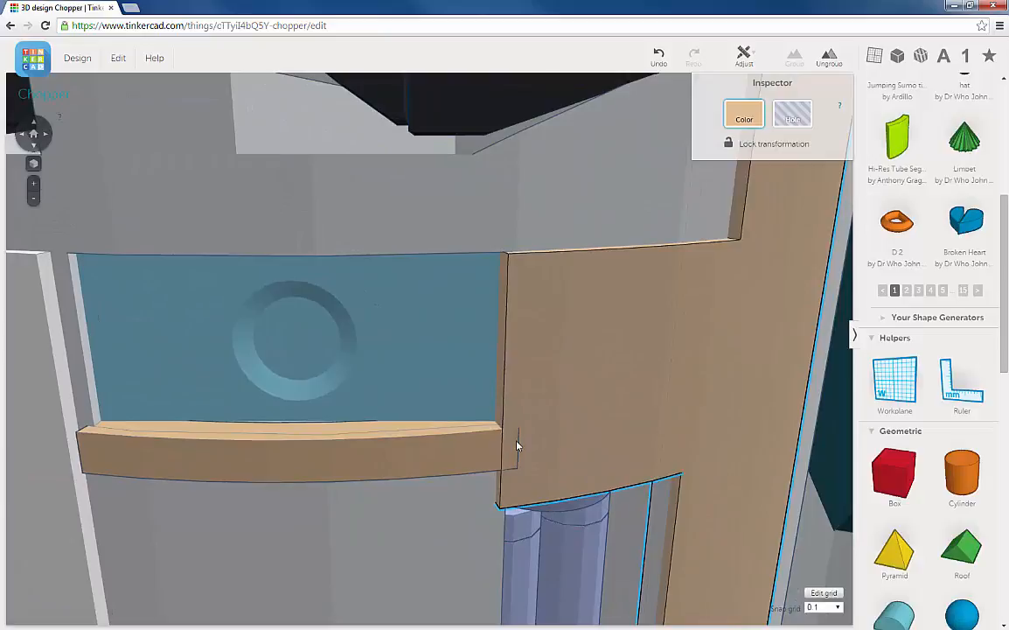
right_drag(537, 469, 633, 391)
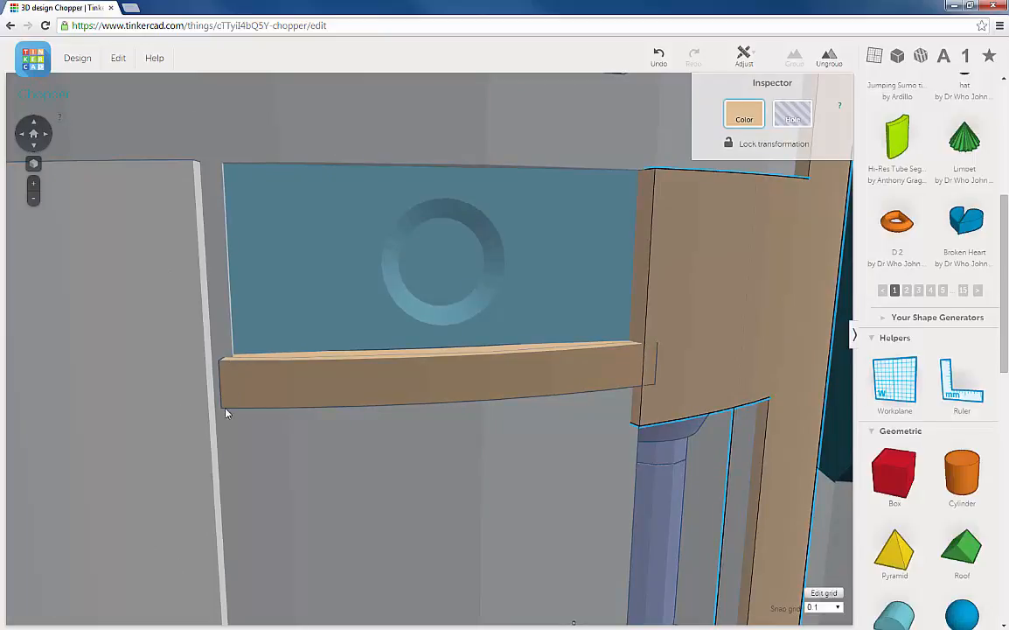
scroll(236, 385, down, 10)
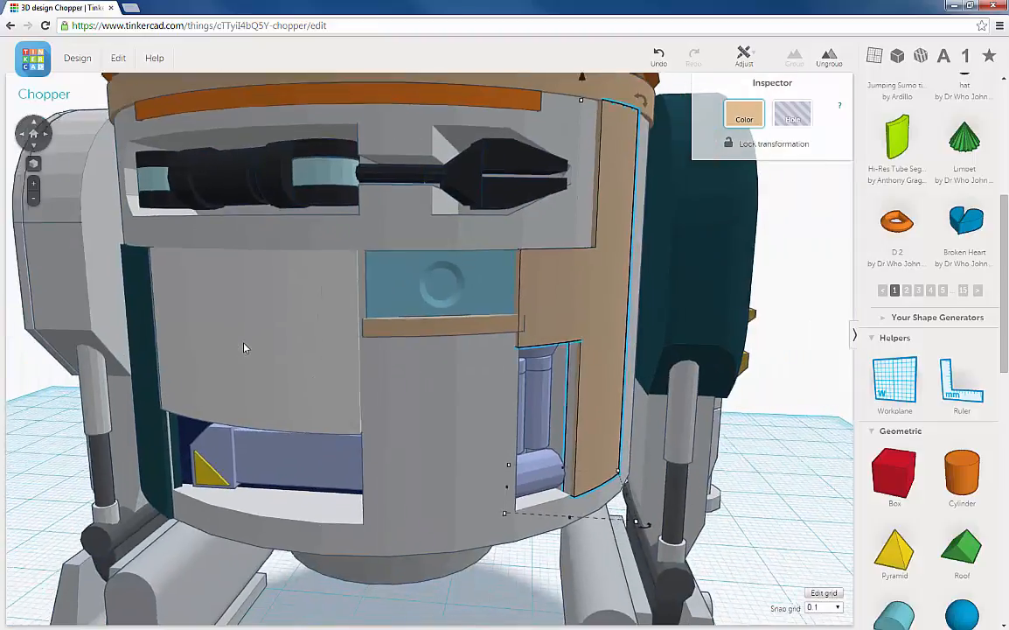
right_drag(244, 347, 320, 374)
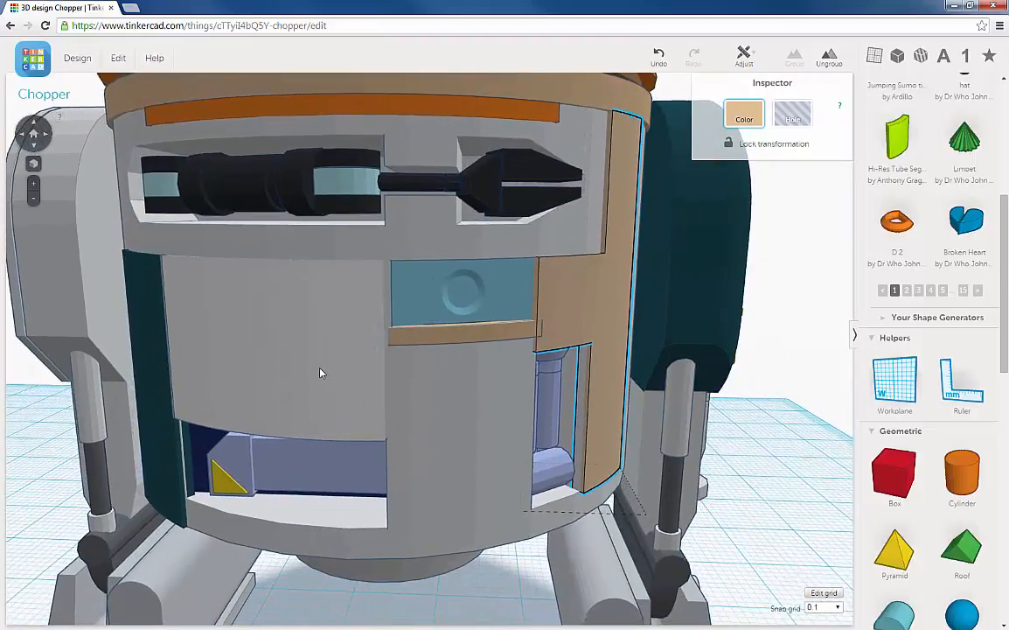
scroll(349, 368, down, 8)
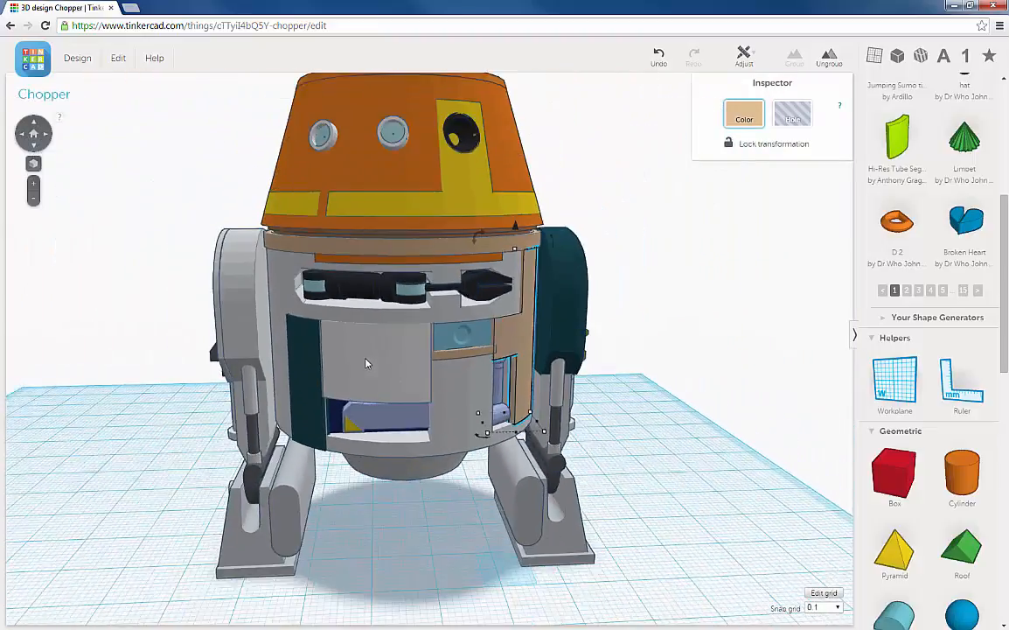
scroll(367, 363, down, 3)
right_drag(411, 370, 357, 358)
scroll(472, 345, down, 3)
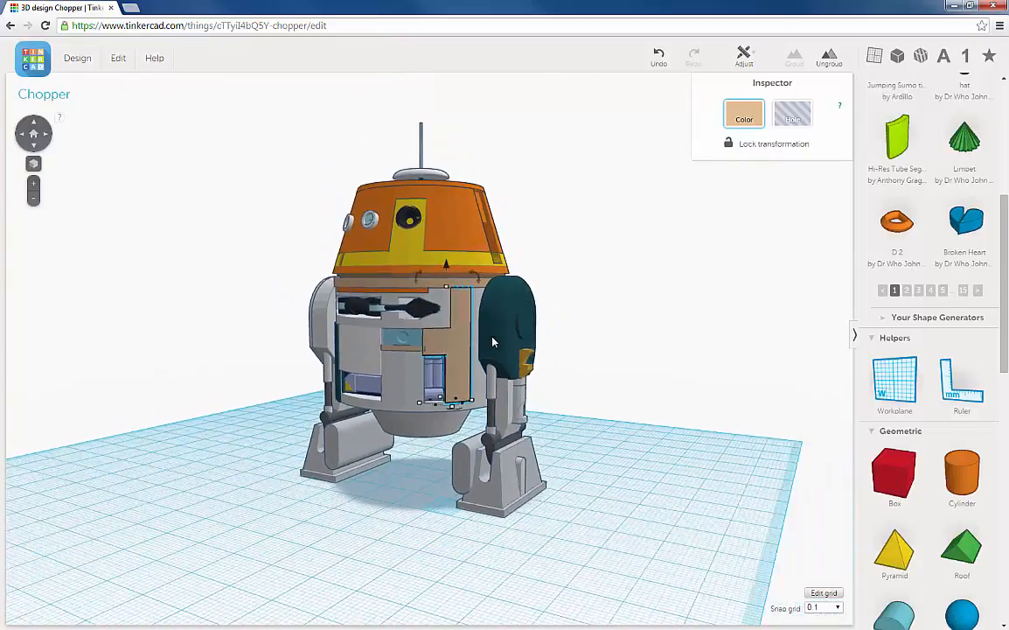
scroll(490, 344, up, 6)
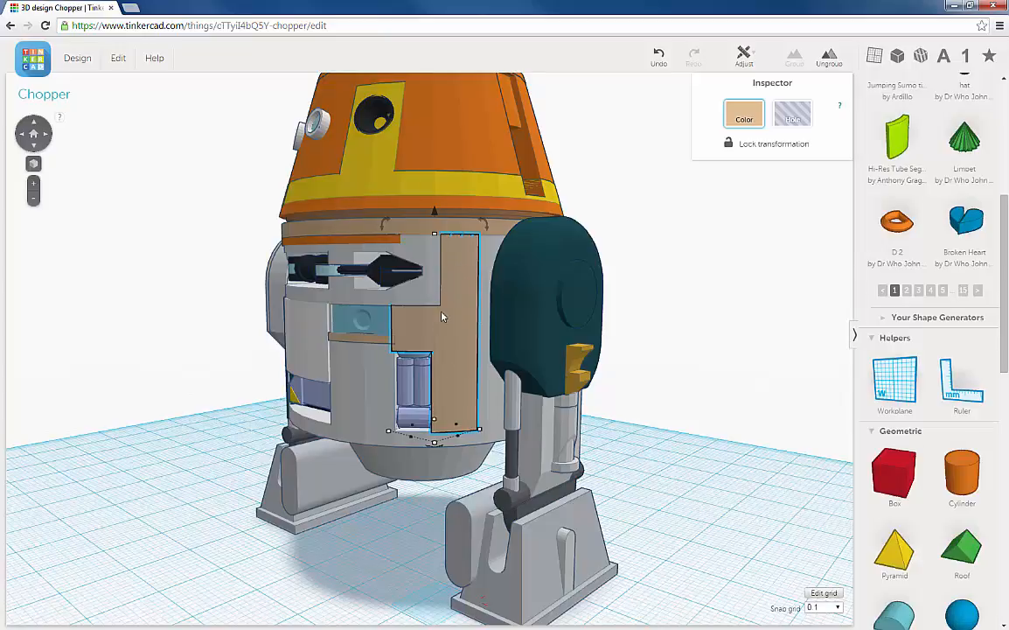
scroll(457, 305, down, 3)
right_drag(456, 341, 595, 296)
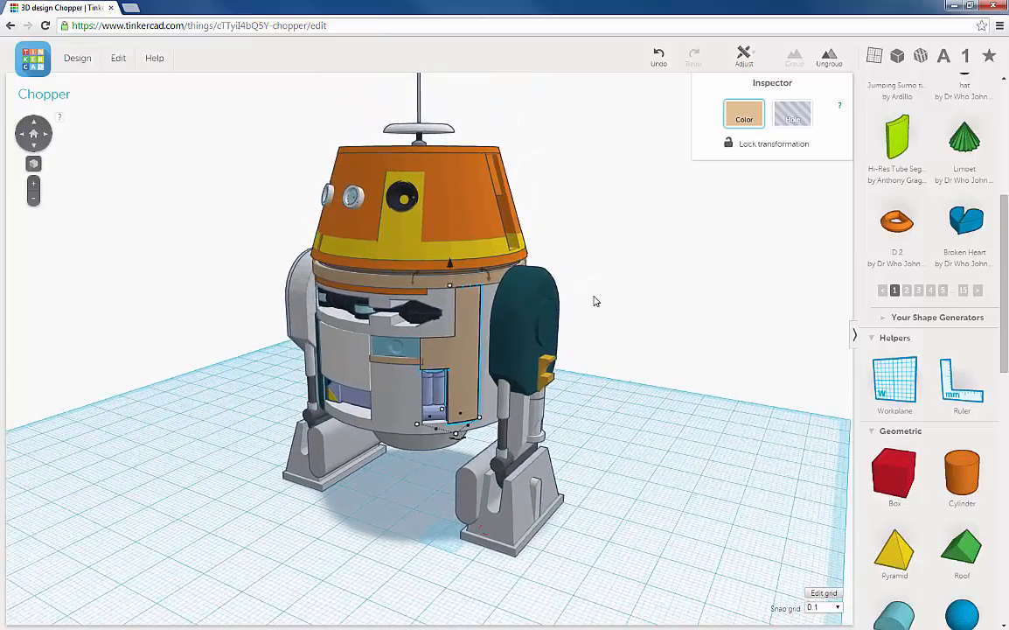
Duplicate the grey tube segment floating above the droid and lower the copy around the droid's body
click(612, 287)
right_drag(408, 337, 490, 251)
scroll(437, 147, down, 5)
click(432, 160)
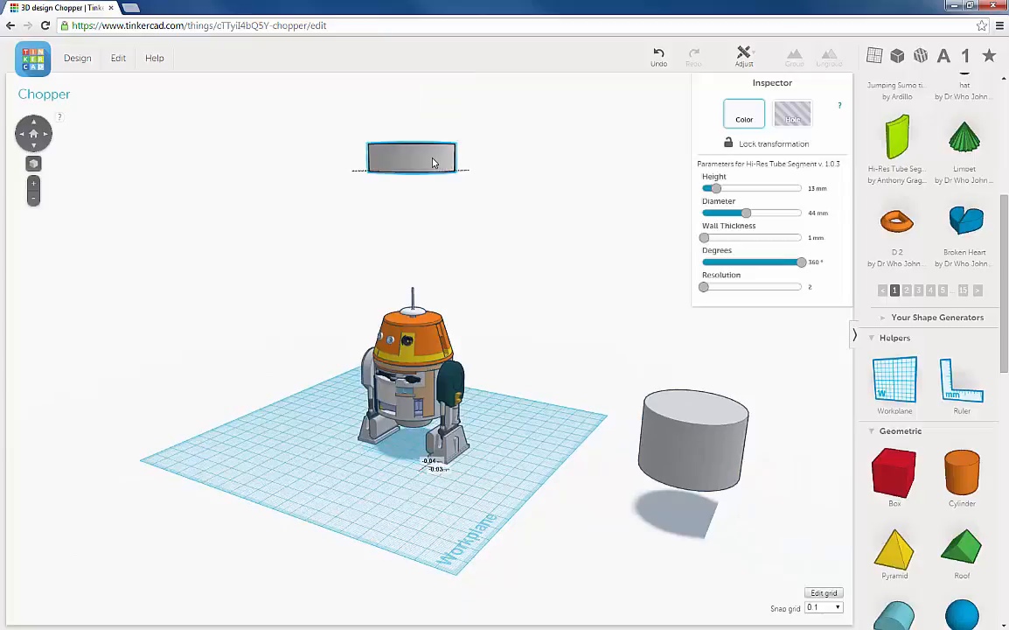
click(119, 57)
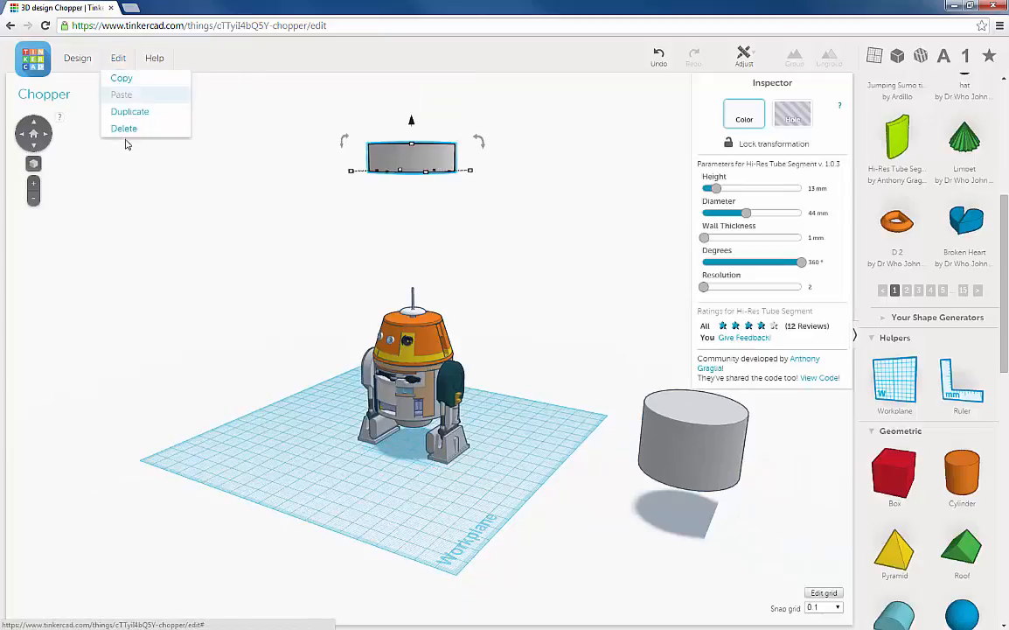
click(132, 111)
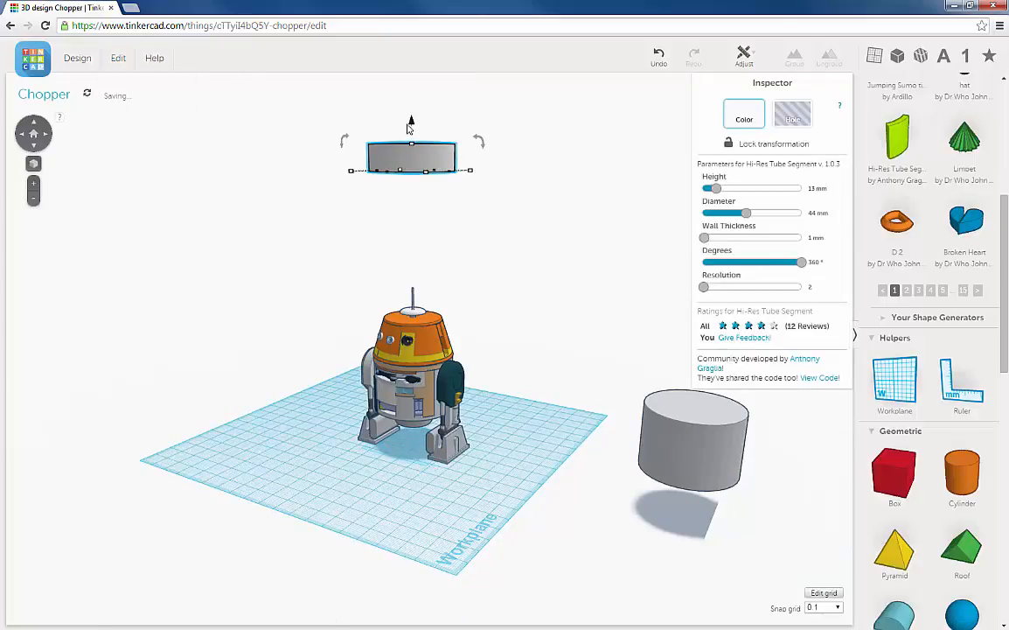
drag(411, 125, 409, 352)
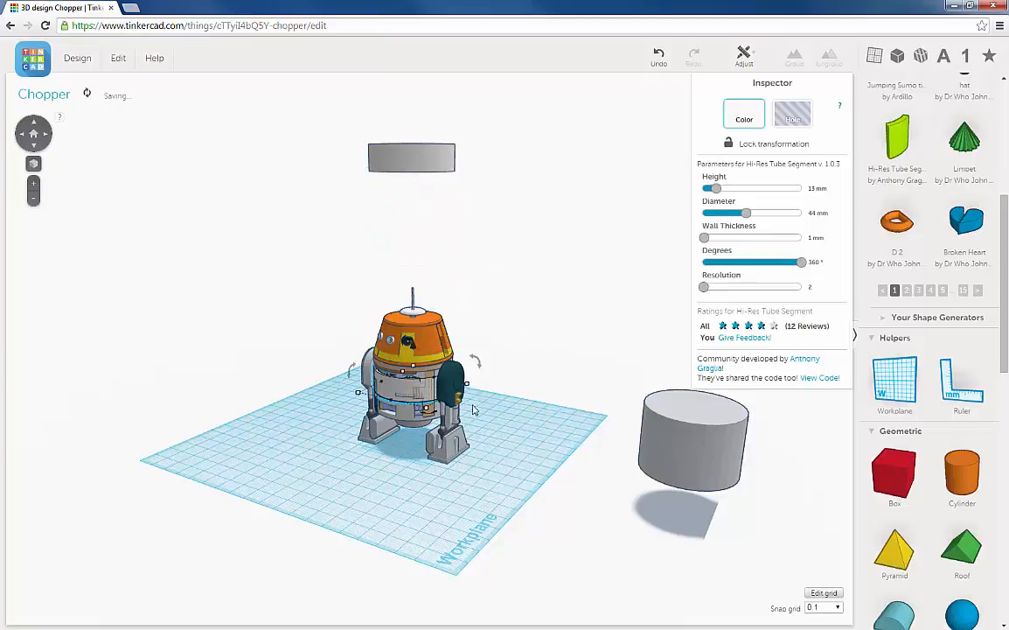
key(f)
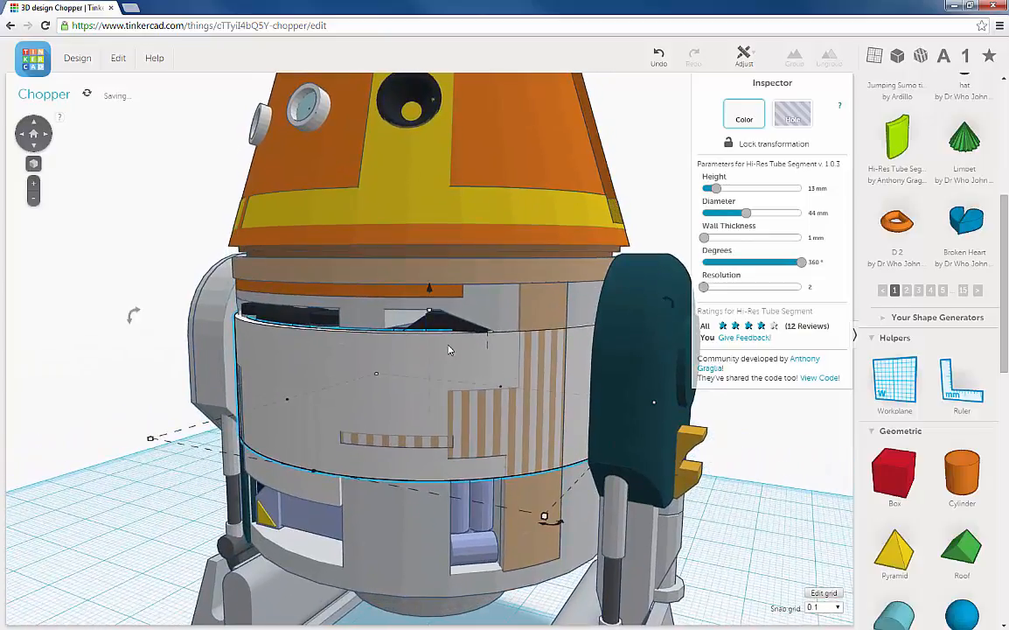
Fine-tune the height of the tube segment copy until its upper edge sits just below the orange trim strip
mouse_move(428, 294)
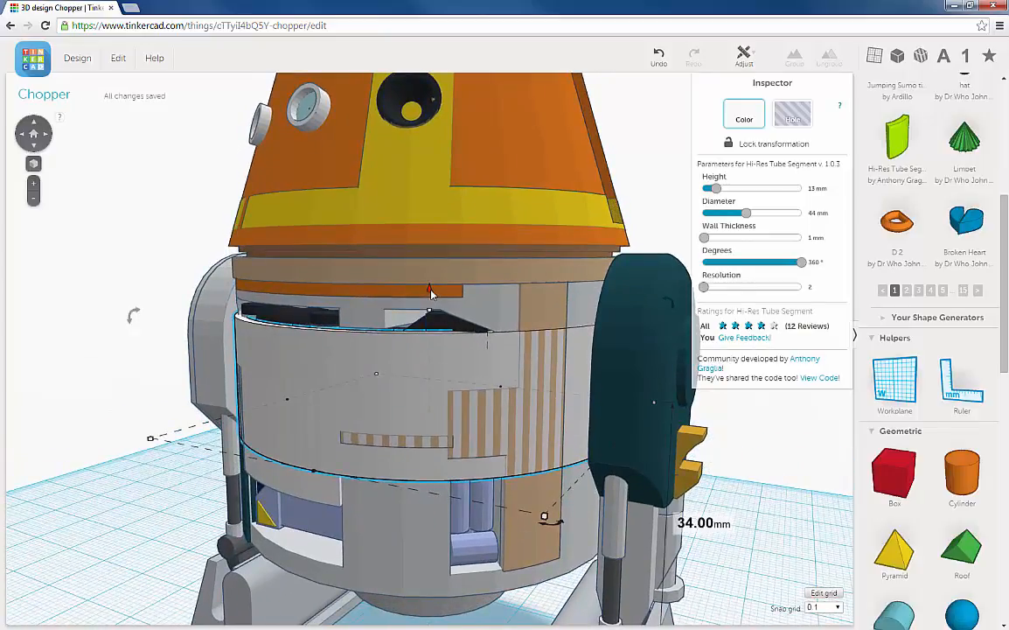
drag(431, 291, 435, 266)
right_drag(560, 450, 466, 442)
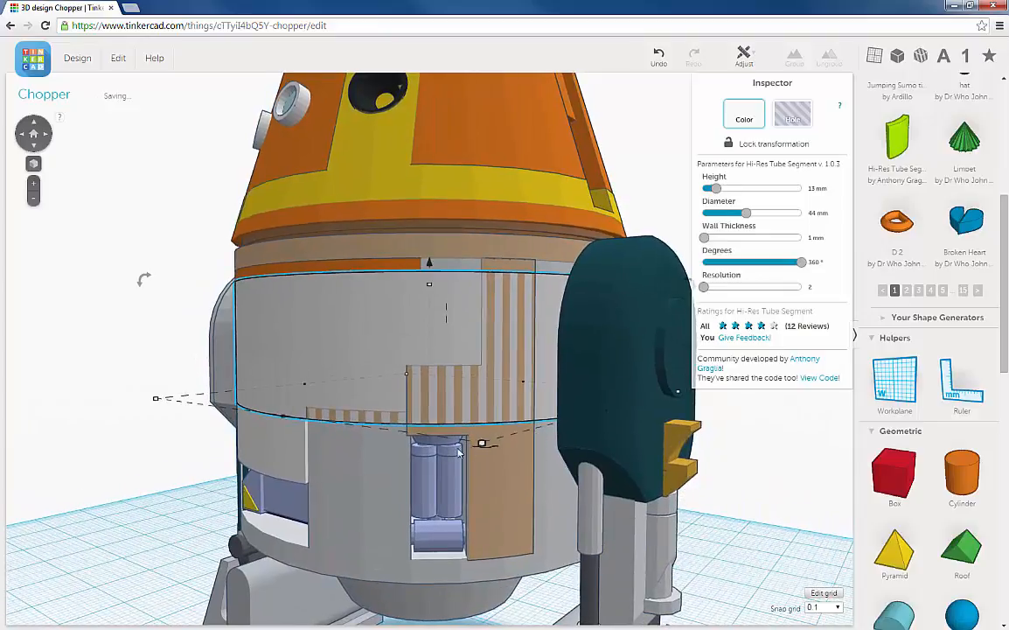
drag(430, 266, 433, 312)
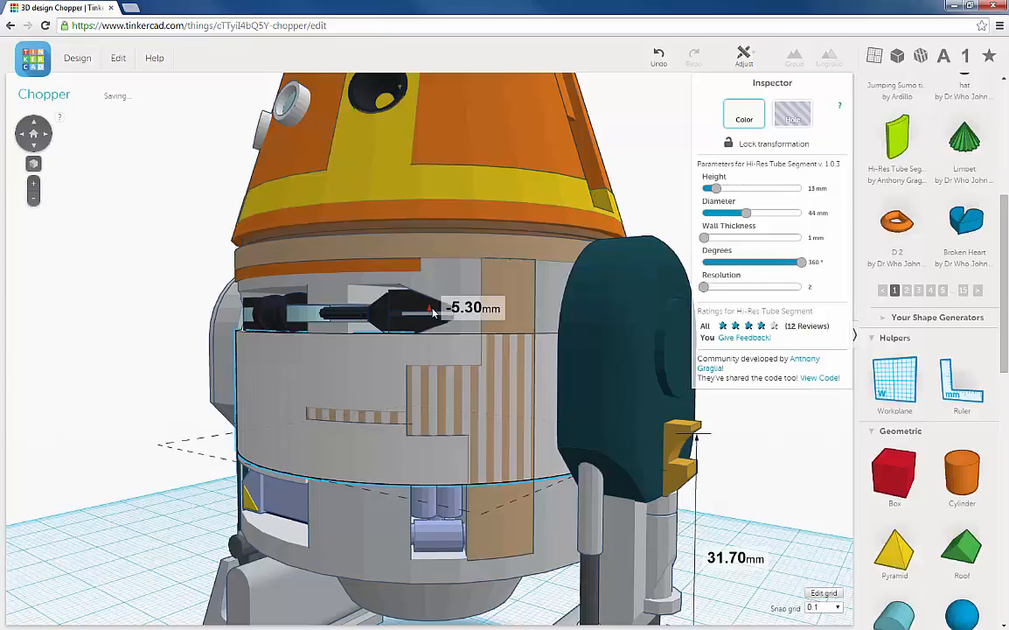
drag(433, 313, 433, 308)
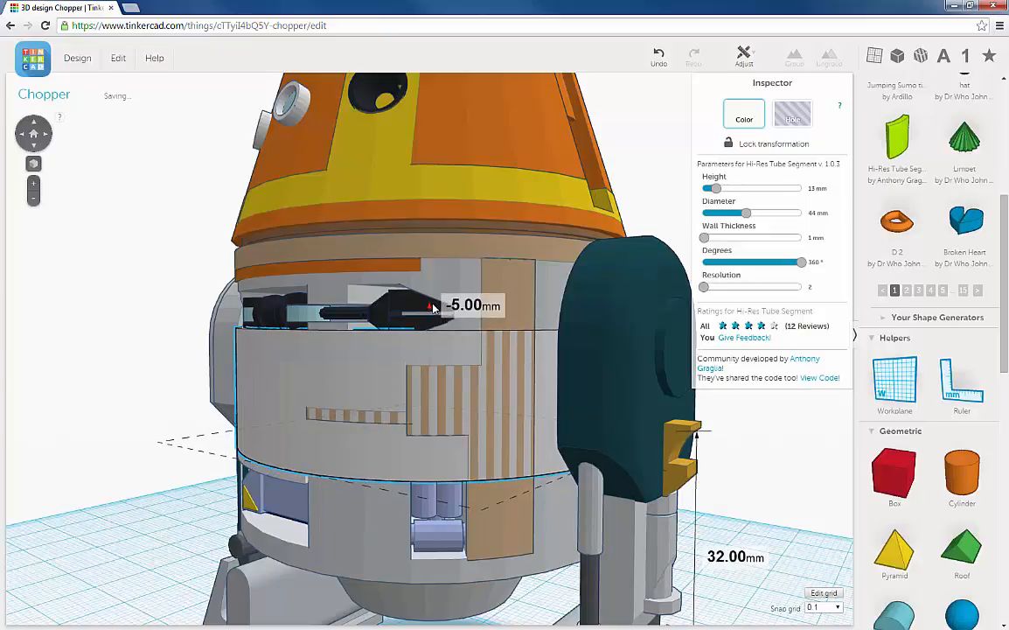
drag(433, 306, 437, 289)
right_drag(436, 297, 421, 318)
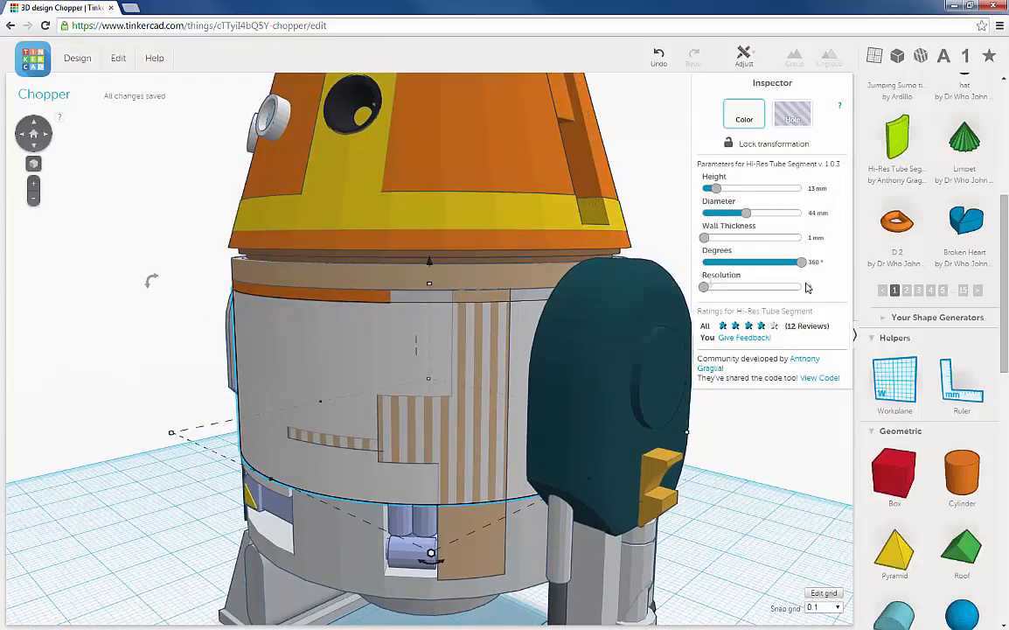
Reduce the tube segment to 332 degrees and rotate it about -37 degrees to bring its open end near the tan panel's outer edge
drag(795, 264, 791, 264)
right_drag(439, 424, 453, 413)
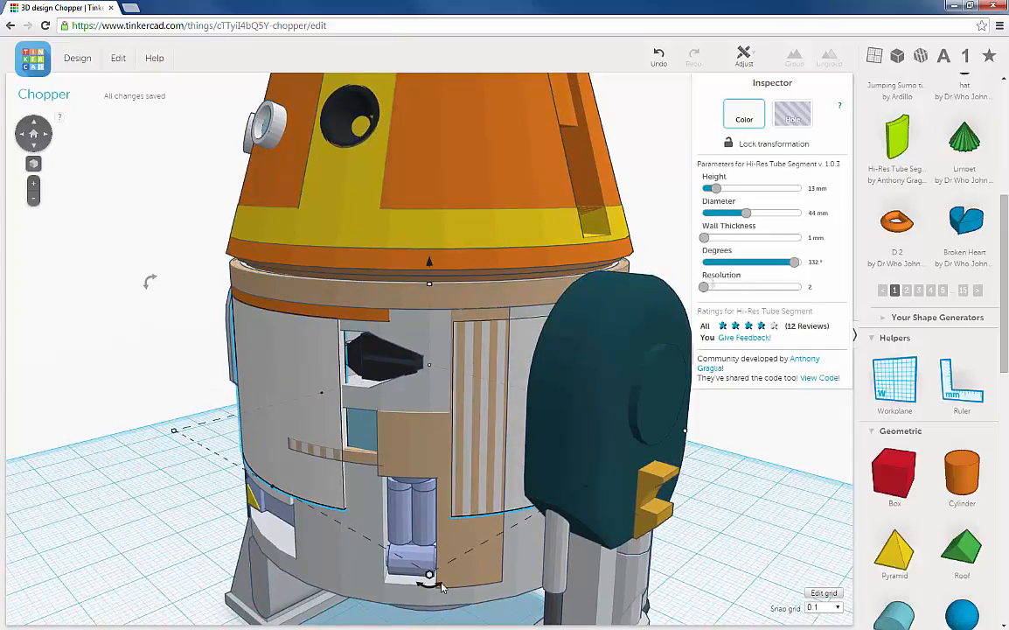
drag(441, 586, 726, 576)
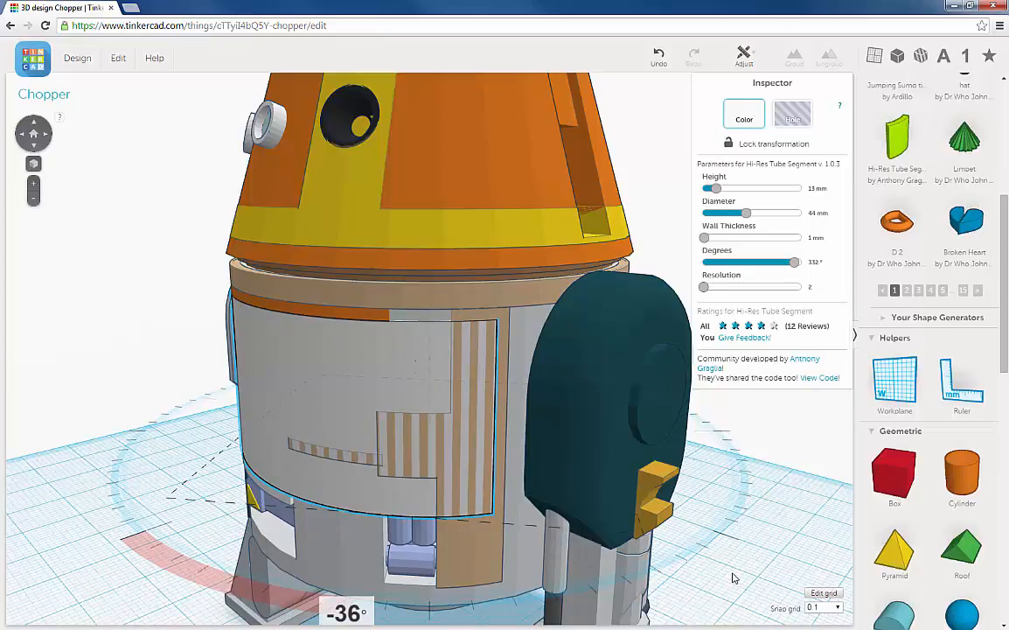
drag(740, 571, 725, 569)
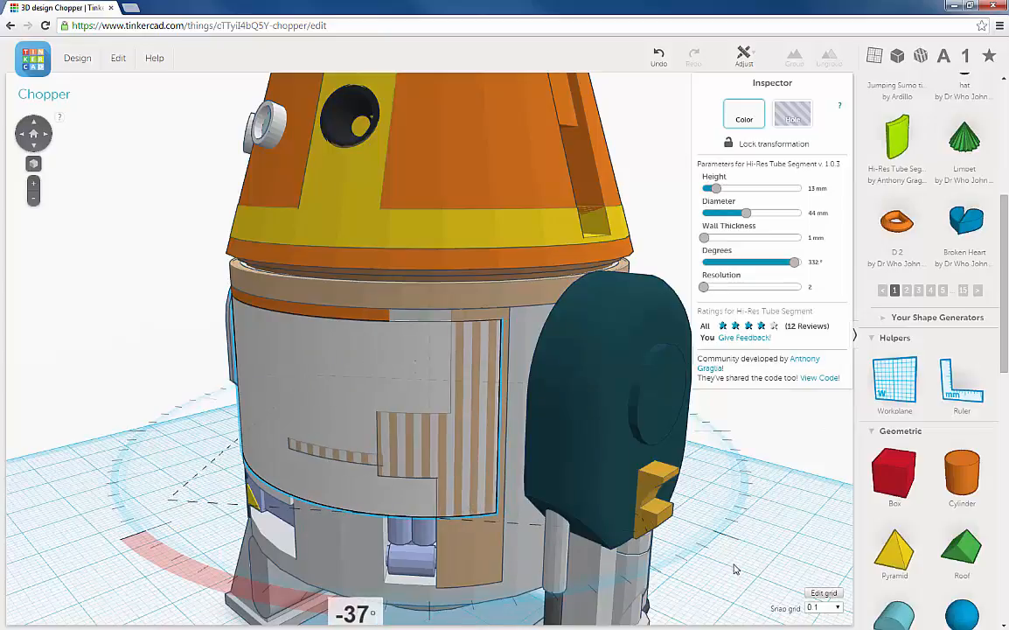
drag(734, 565, 736, 567)
right_drag(570, 500, 559, 499)
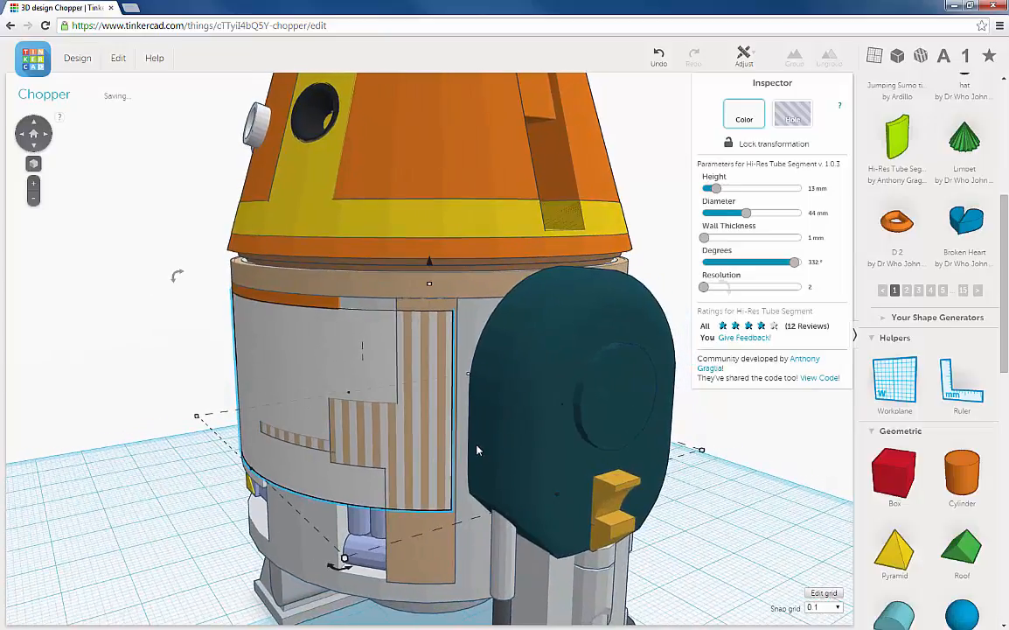
Fine-rotate the tube segment around the body to leave a narrow tan margin between its end and the panel's outer edge
scroll(477, 450, up, 4)
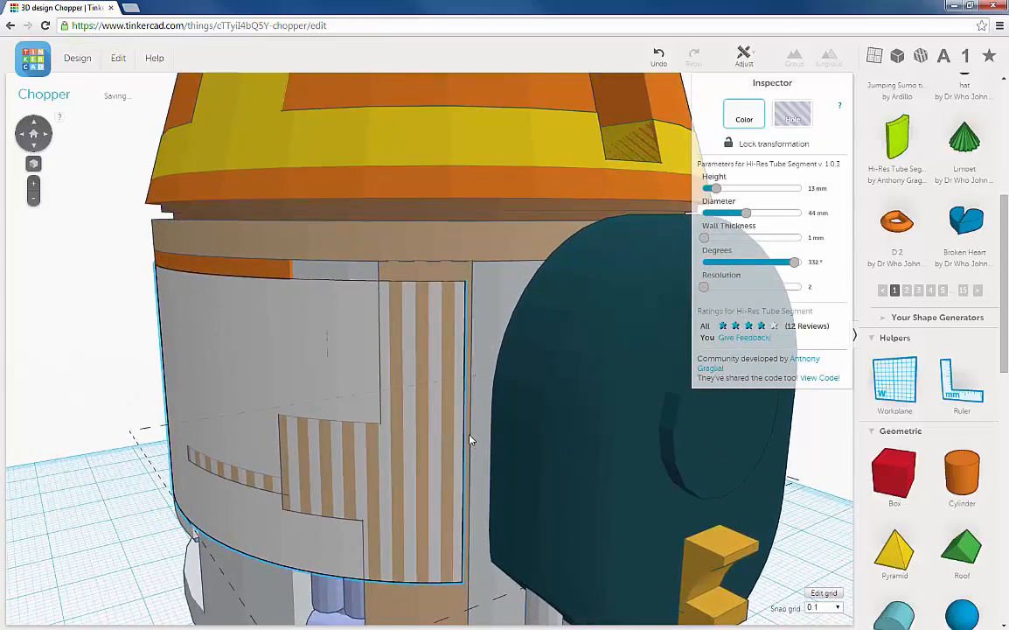
right_drag(471, 440, 468, 390)
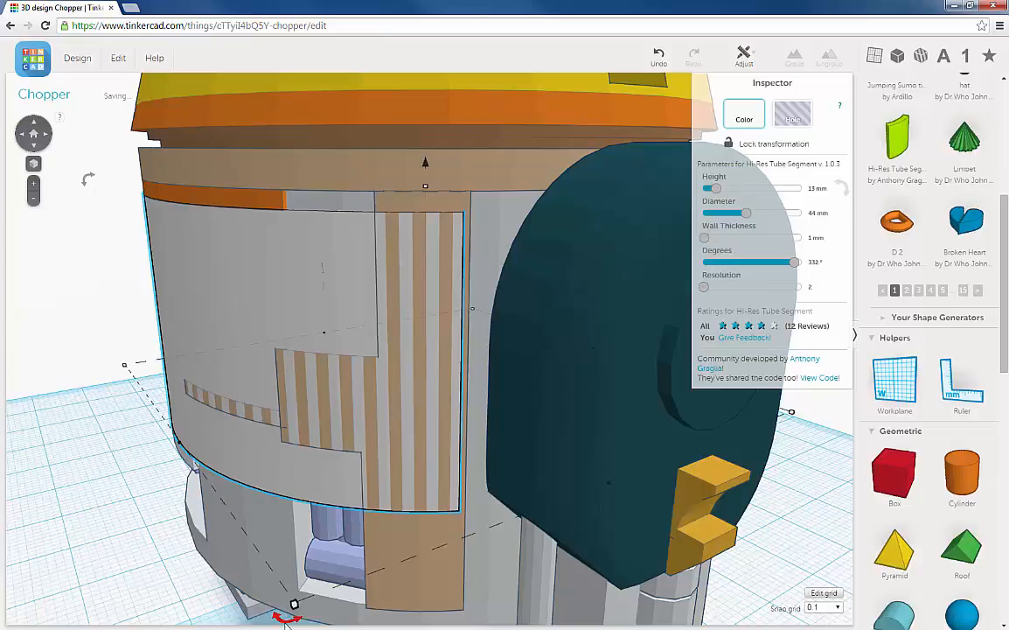
drag(283, 618, 286, 623)
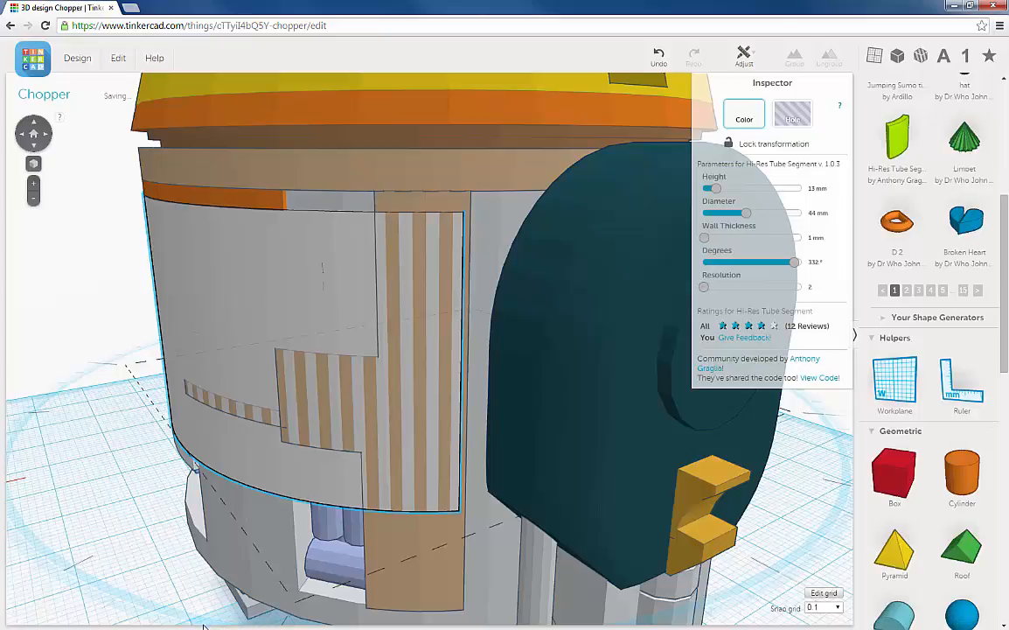
drag(203, 627, 173, 627)
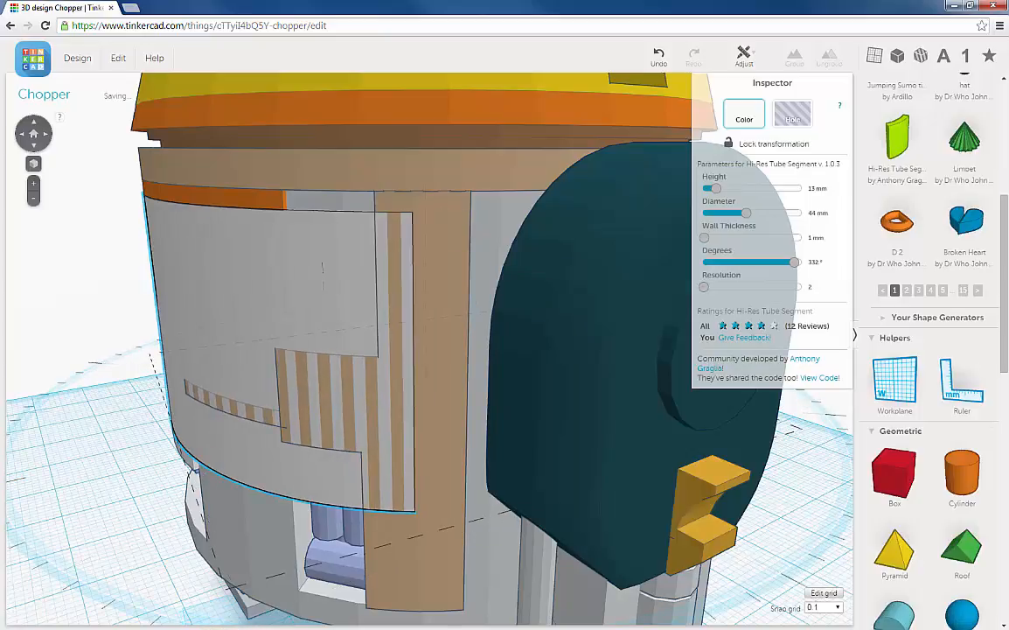
scroll(339, 482, down, 3)
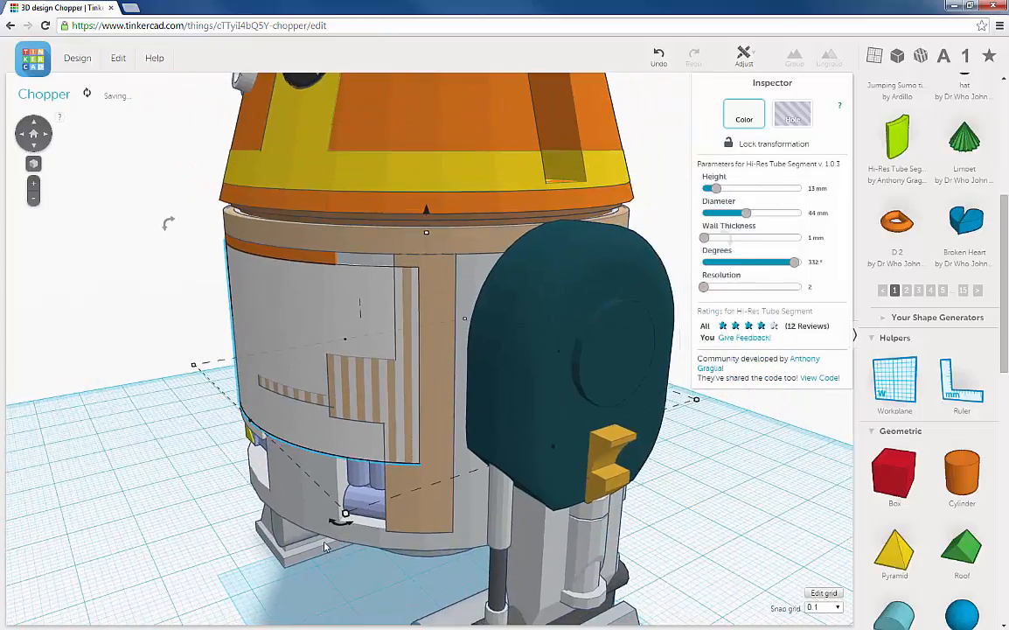
drag(346, 523, 376, 569)
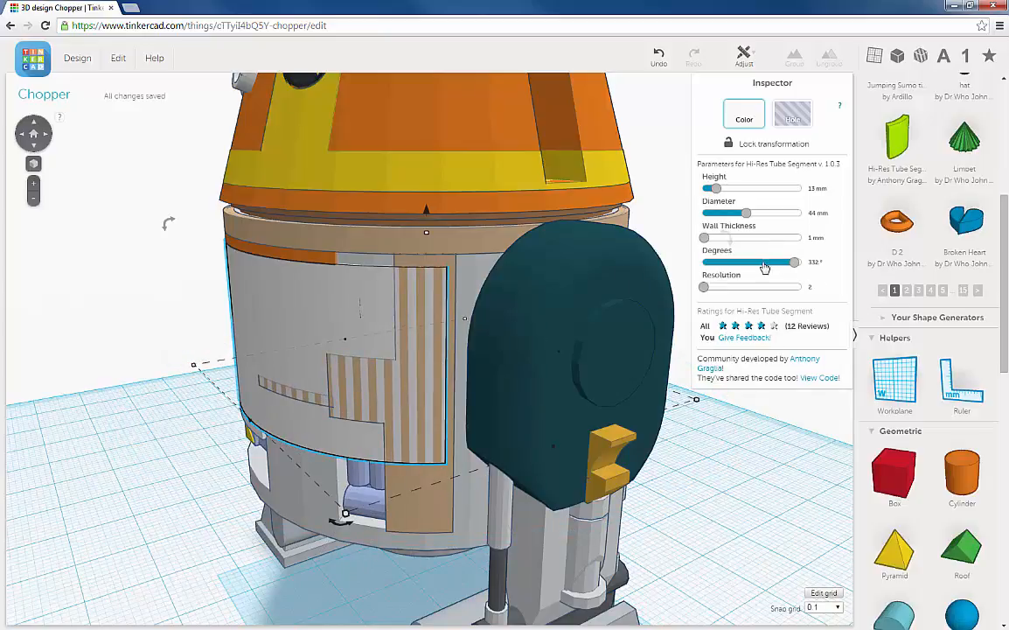
Narrow the tube segment to a 7-degree strip on the tan panel, trying 25 and 10 degrees first
click(711, 262)
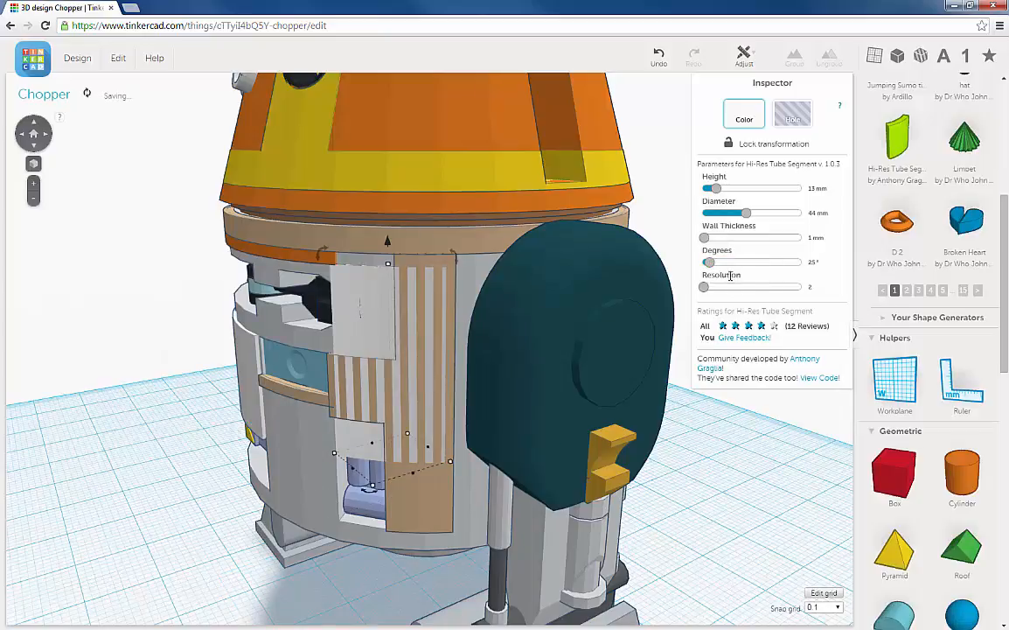
click(812, 263)
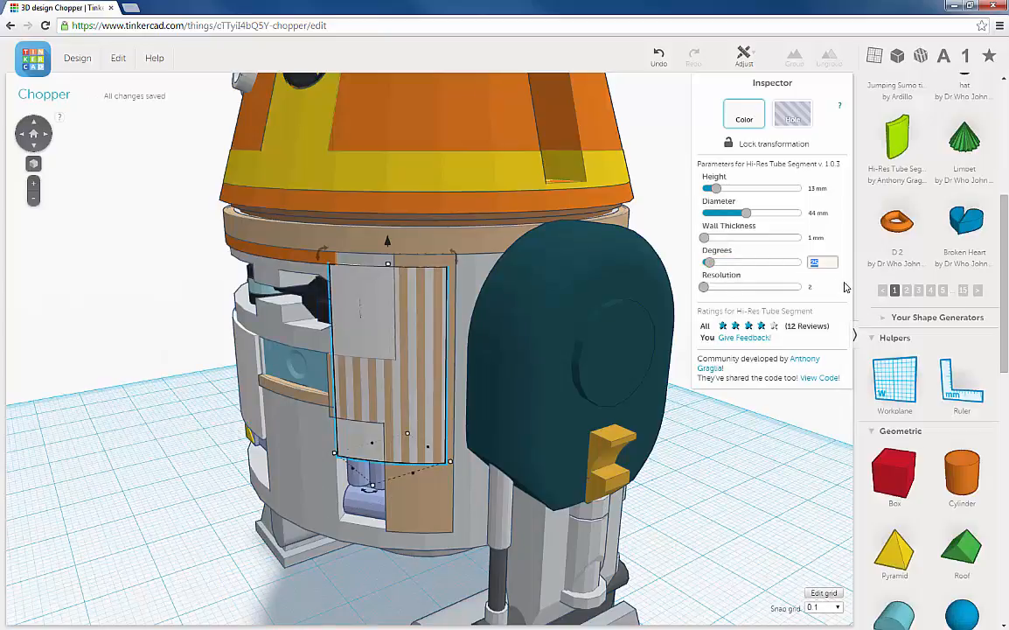
text(10)
key(Return)
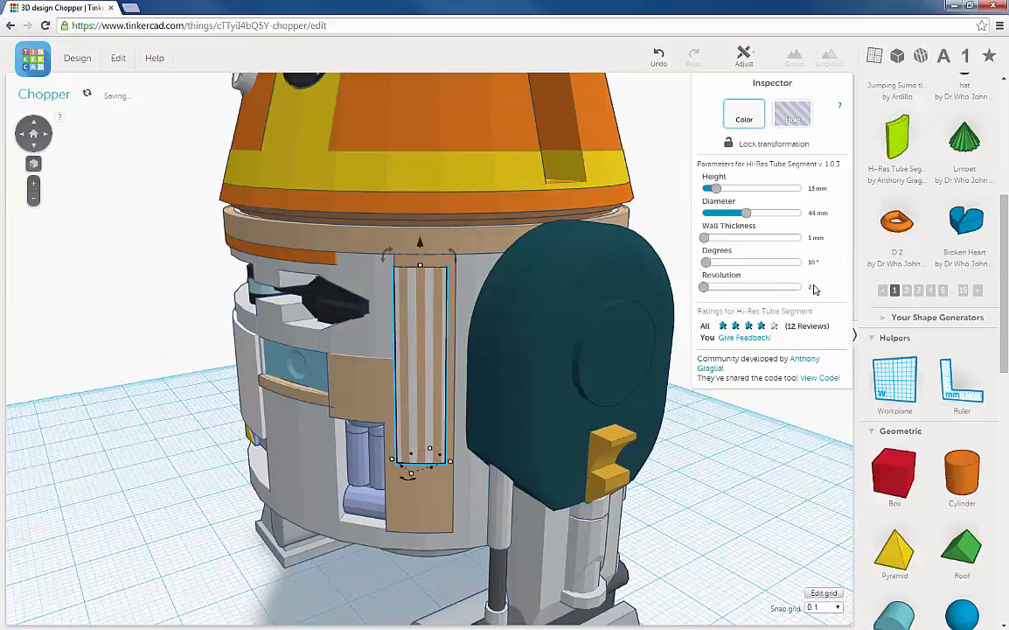
click(815, 262)
key(Return)
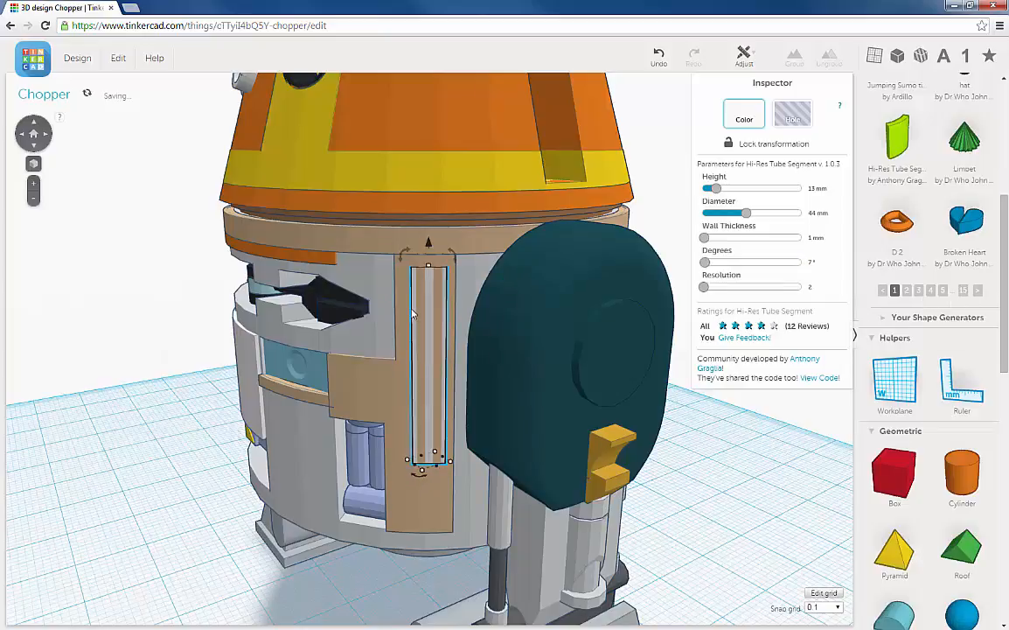
Try a wider arc for the strip on the tan panel, and return it to 7 degrees
scroll(413, 313, up, 2)
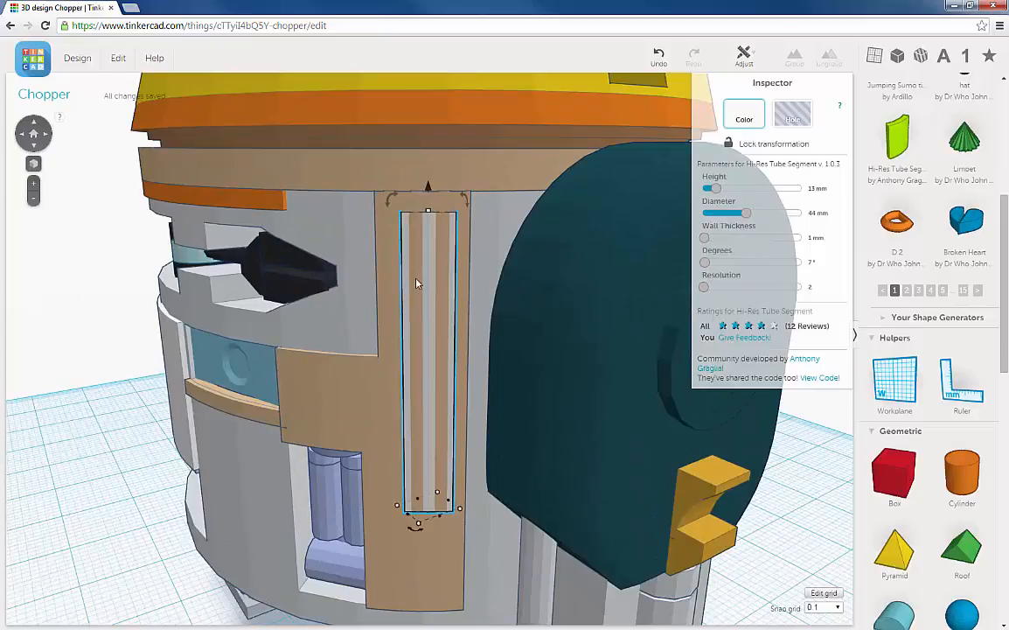
click(810, 260)
key(Return)
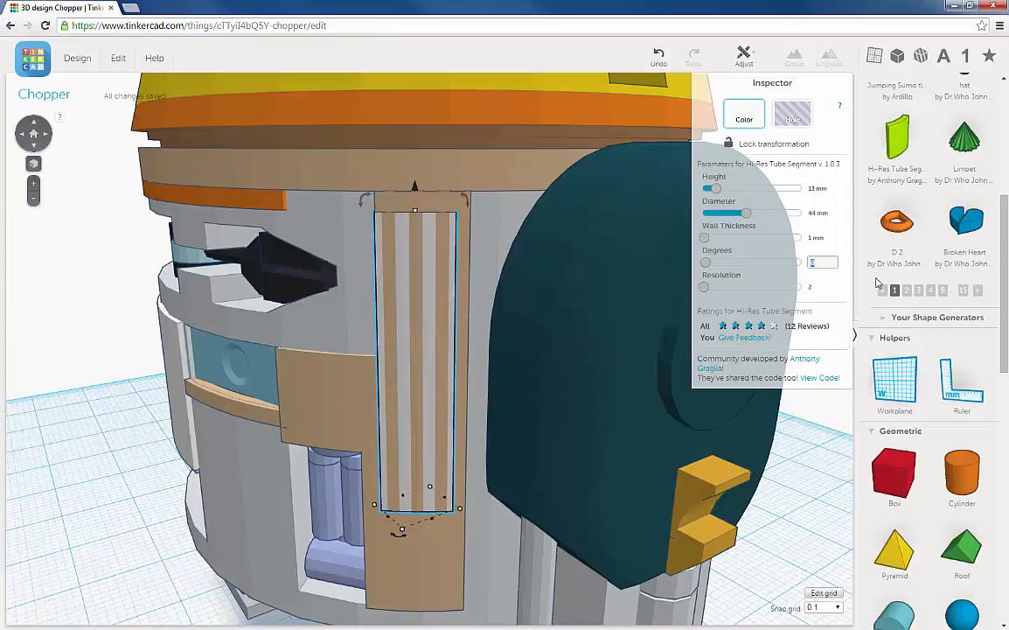
key(Return)
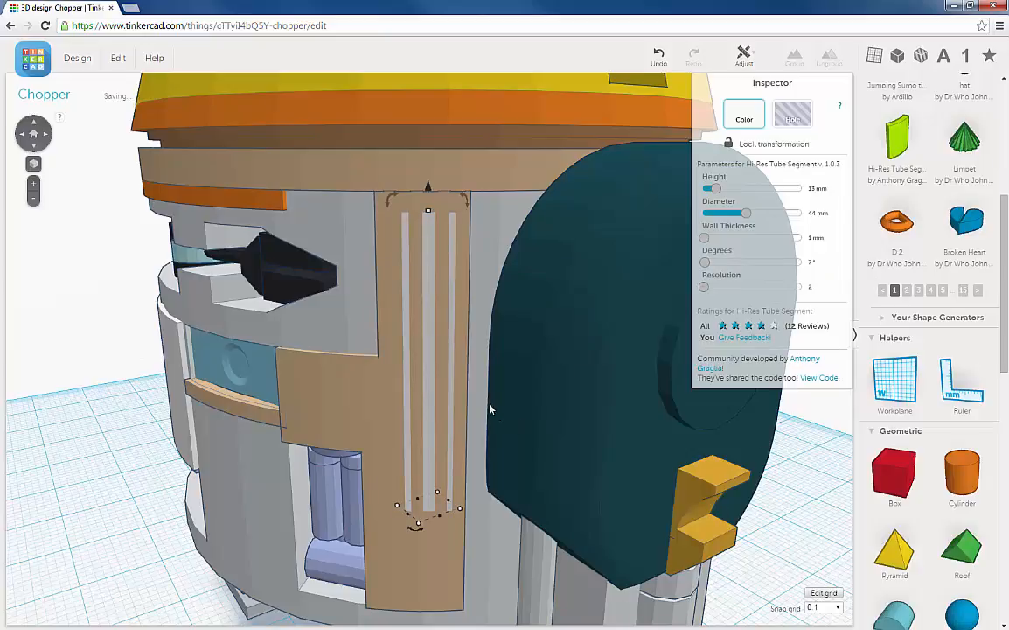
Widen the strip to 300 degrees and rotate it slightly around the body, shifting its end inward from the tan panel's outer edge
right_drag(456, 348, 512, 349)
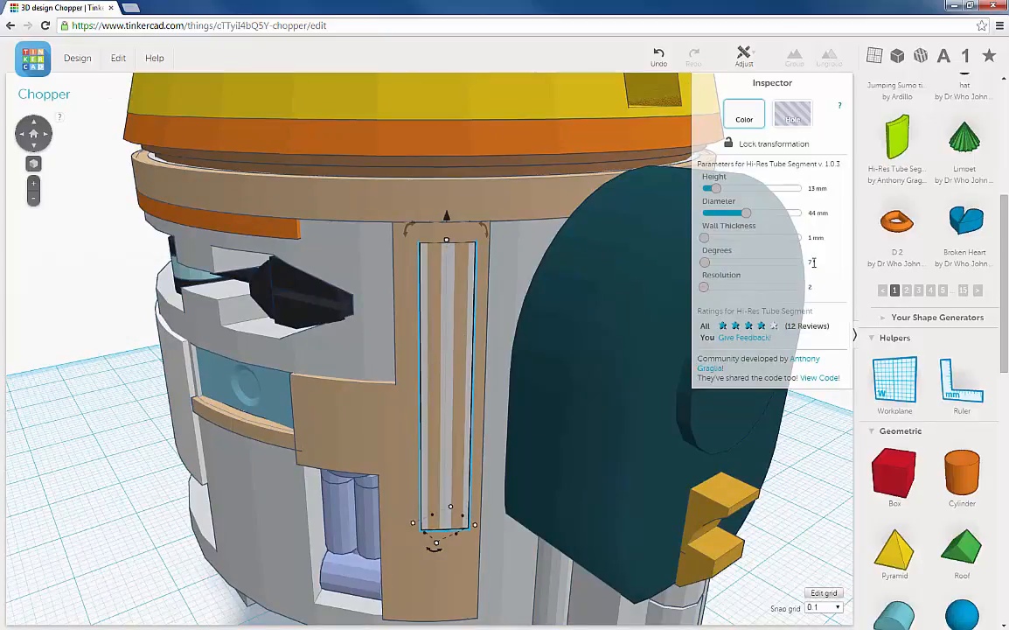
click(813, 263)
key(Return)
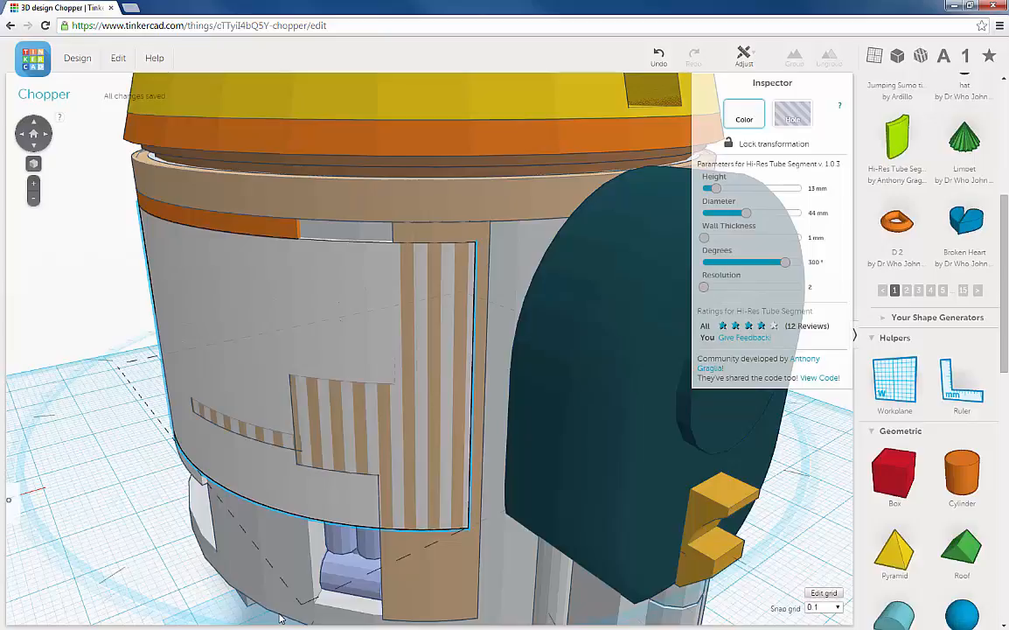
click(299, 600)
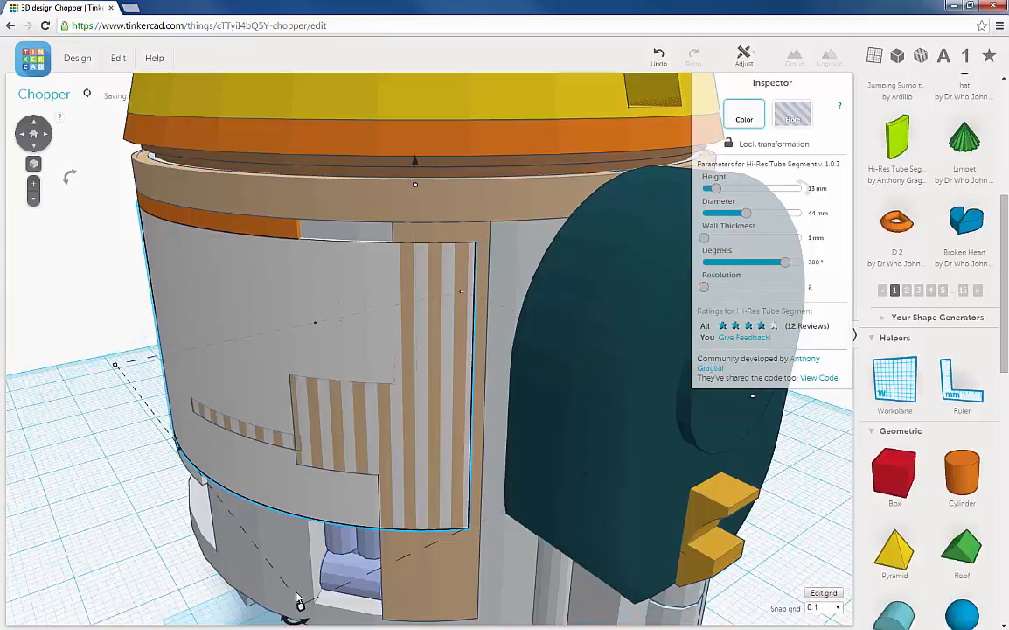
scroll(298, 600, down, 5)
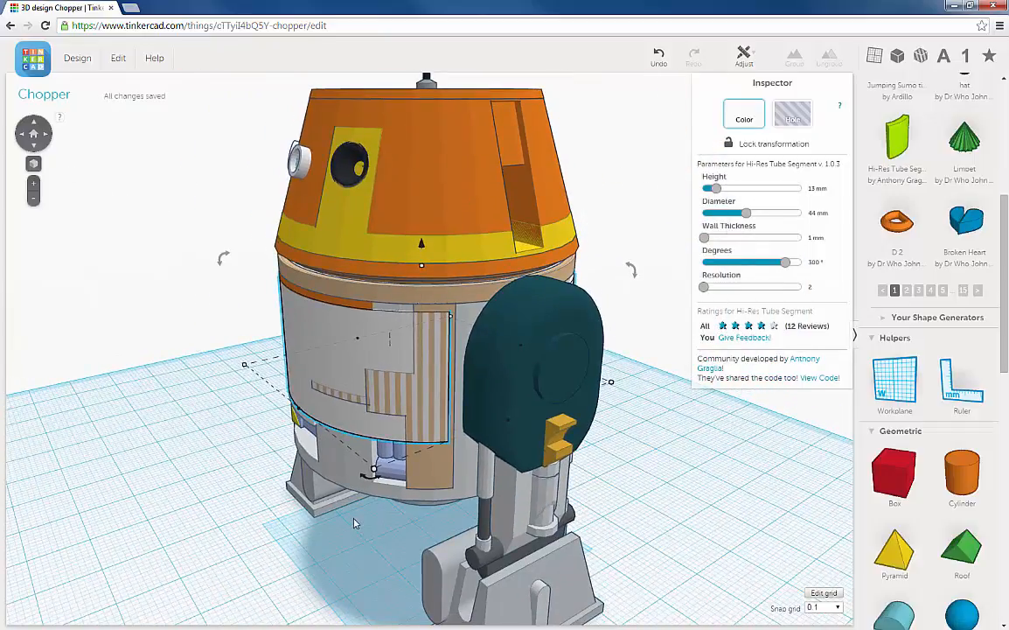
drag(370, 477, 356, 497)
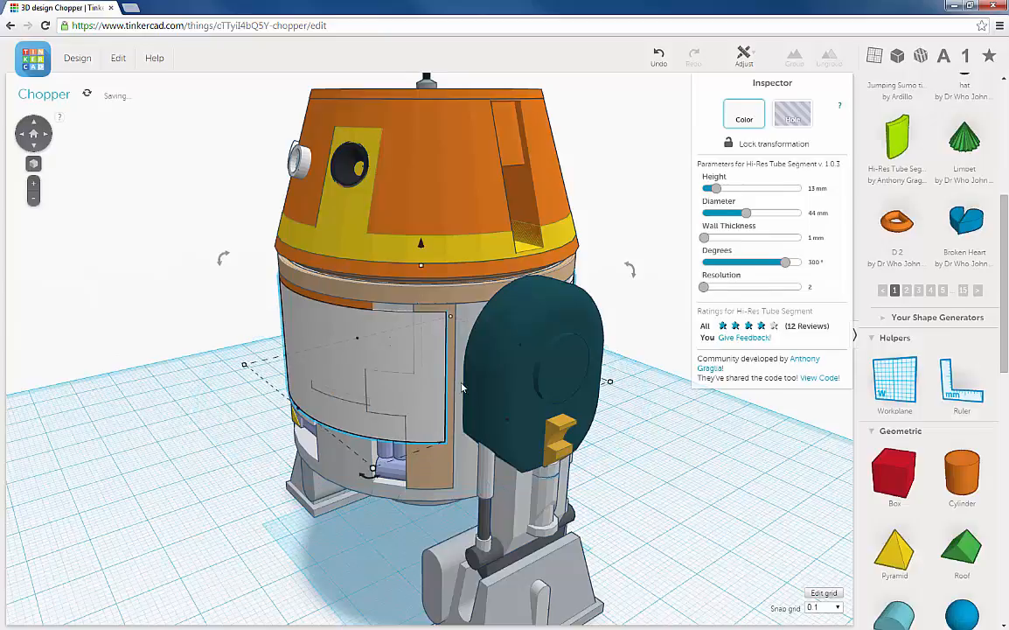
Set the rotated tube segment to 7 degrees, leaving a narrow vertical strip within the tan panel
click(816, 261)
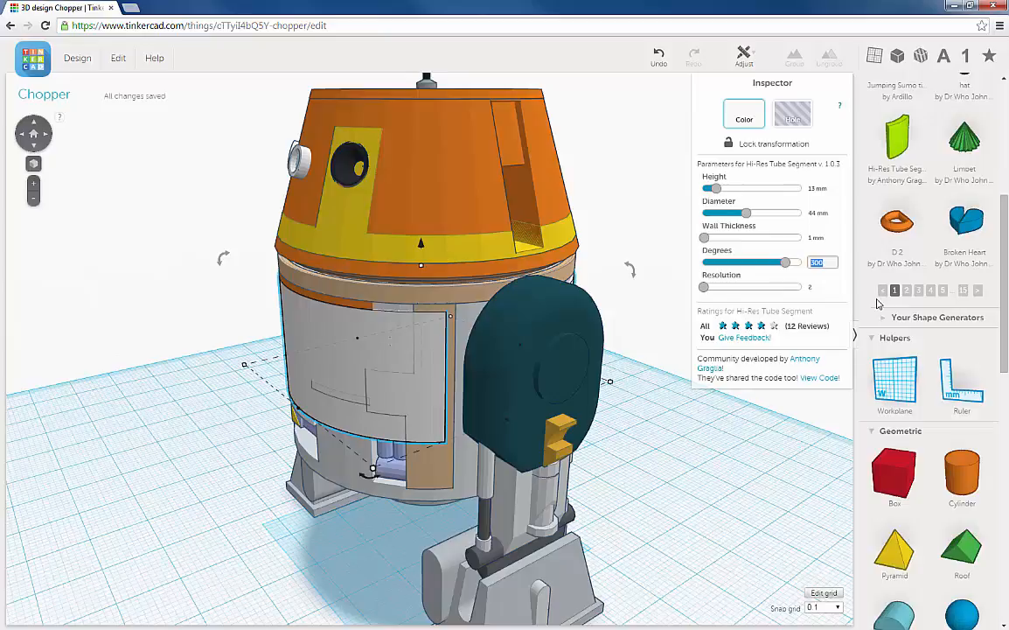
text(7)
key(Return)
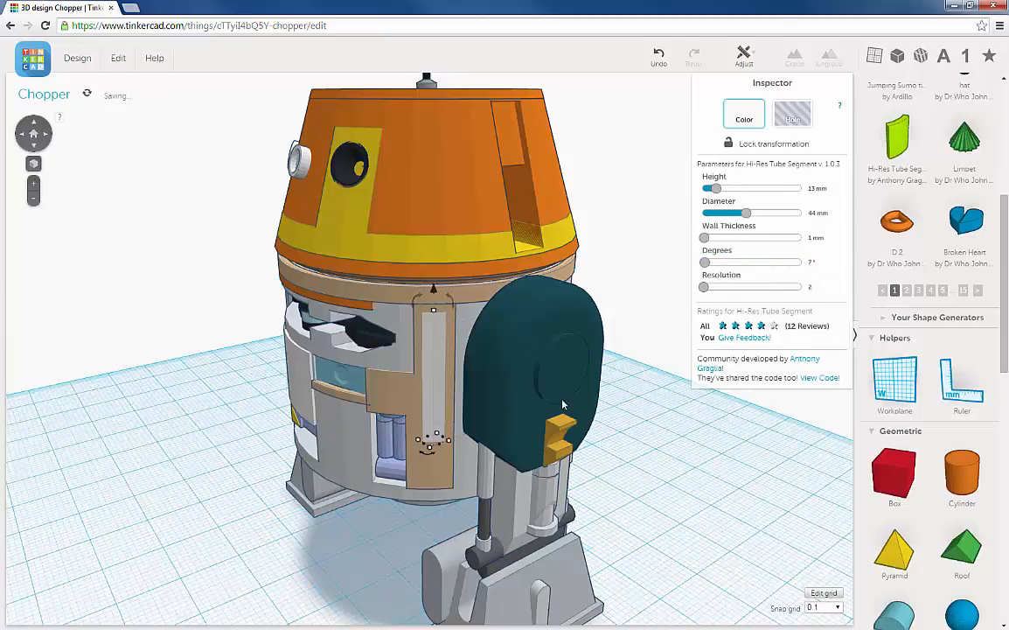
scroll(447, 374, up, 4)
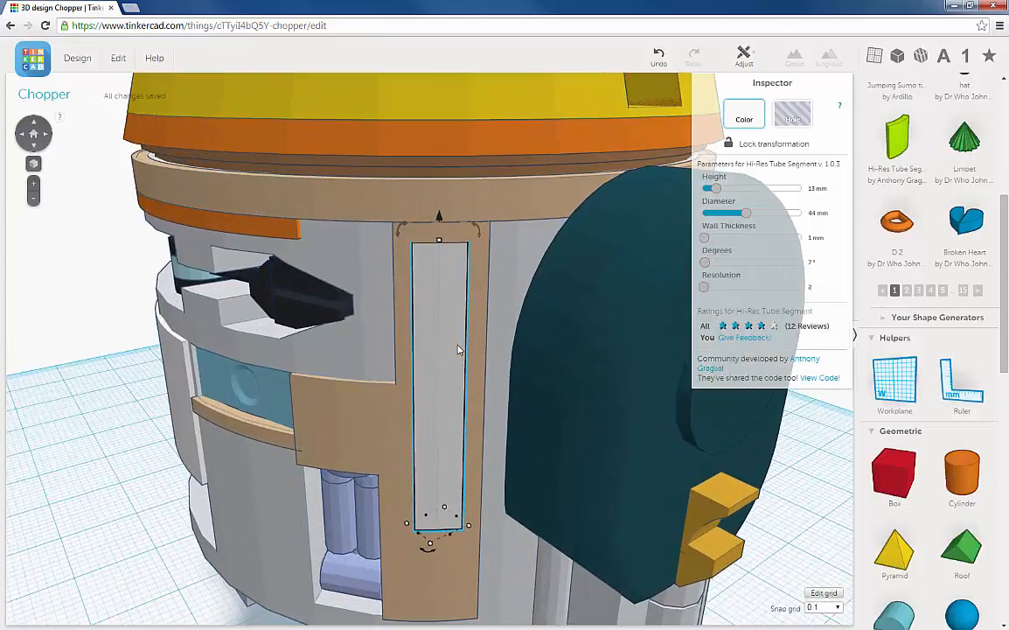
Try duplicating the narrow vertical strip and raising it above the tan panel, and undo the move
scroll(472, 341, down, 3)
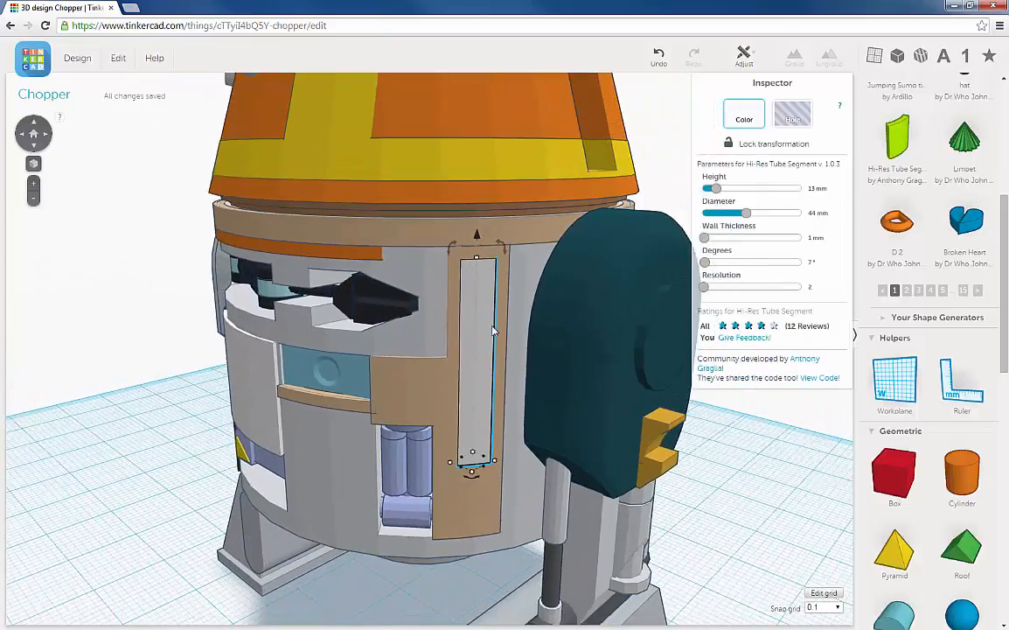
right_drag(497, 329, 502, 331)
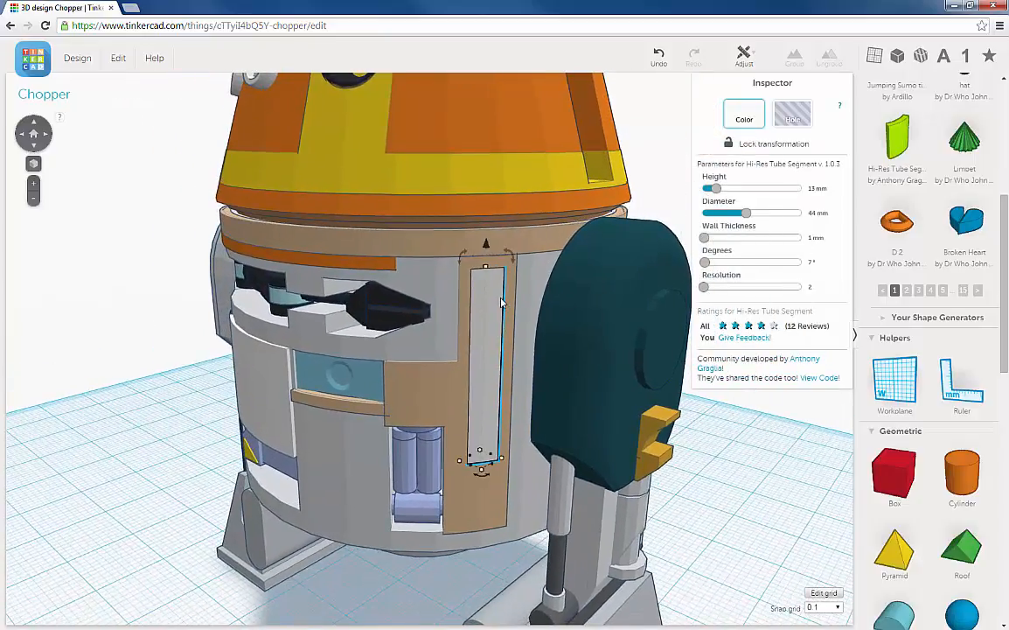
click(119, 61)
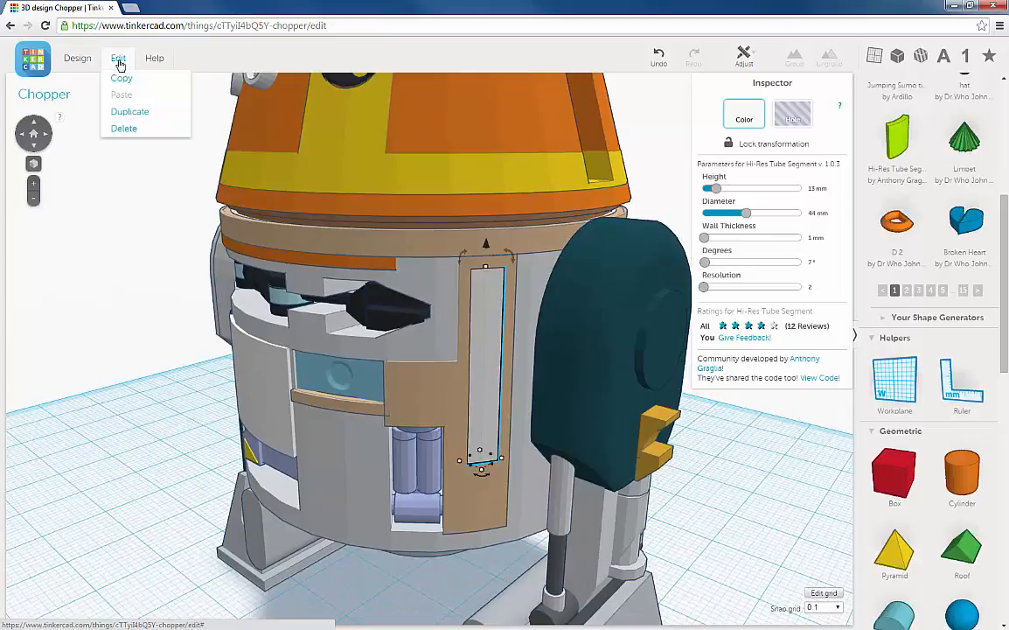
click(118, 112)
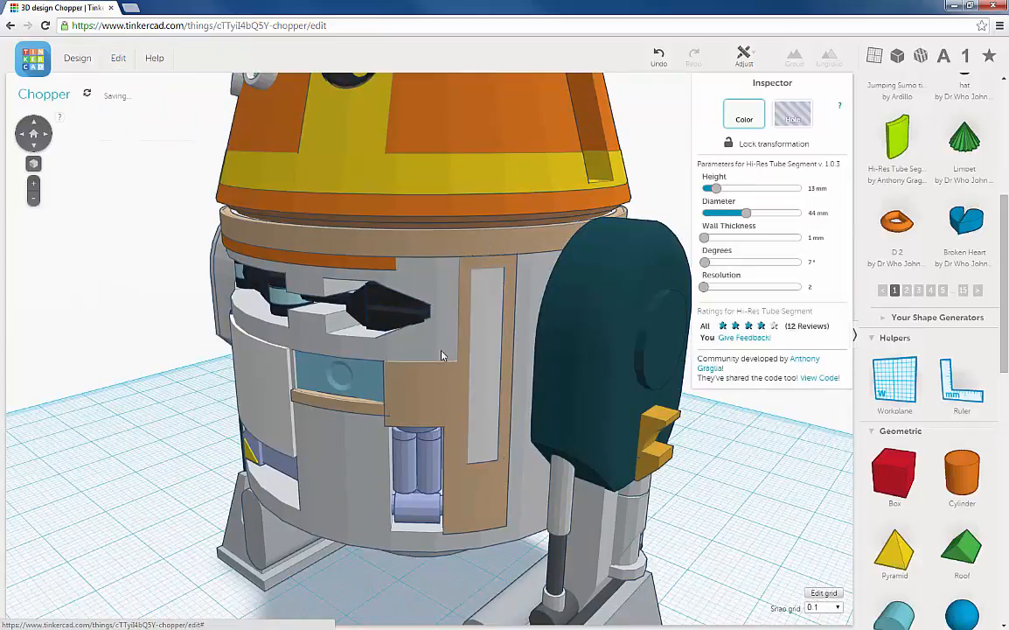
click(482, 329)
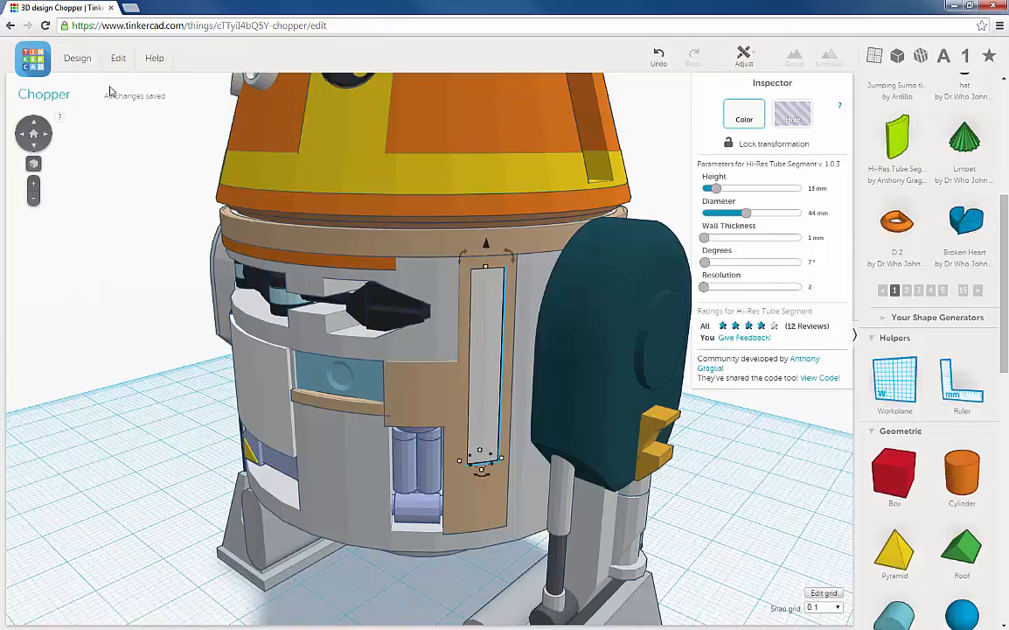
drag(486, 249, 464, 122)
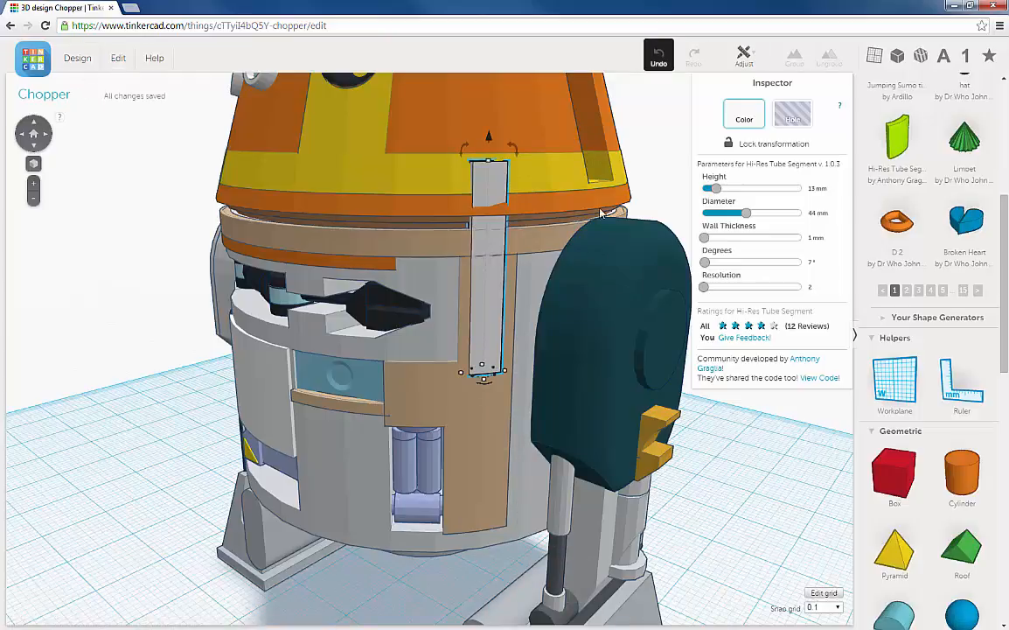
click(660, 56)
click(493, 343)
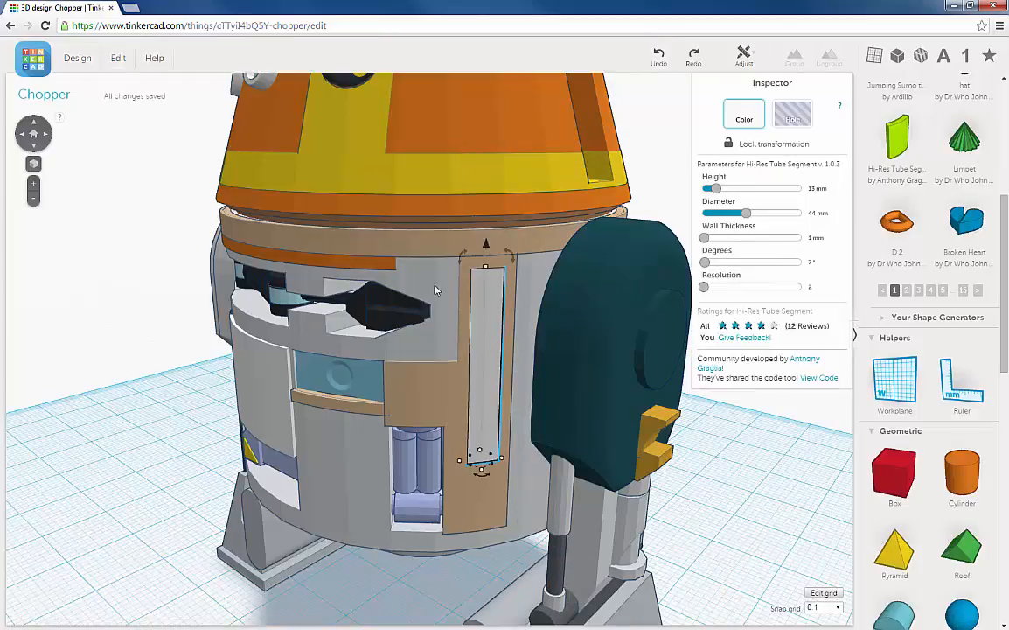
Duplicate the vertical strip, turn the copy into a hole, and group it with the tan panel to cut a matching slot
click(123, 65)
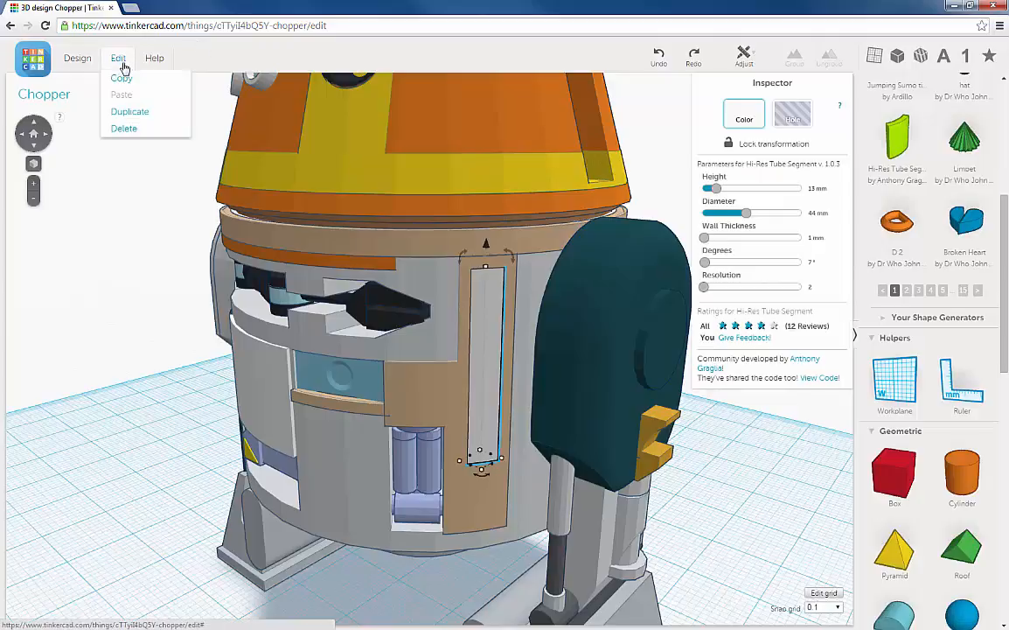
click(119, 111)
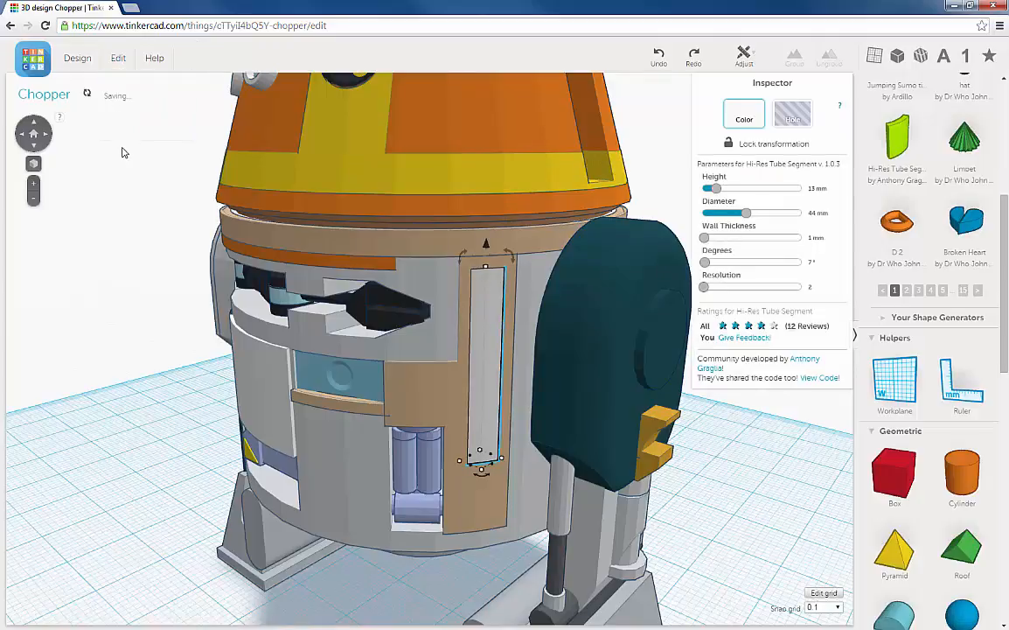
click(796, 117)
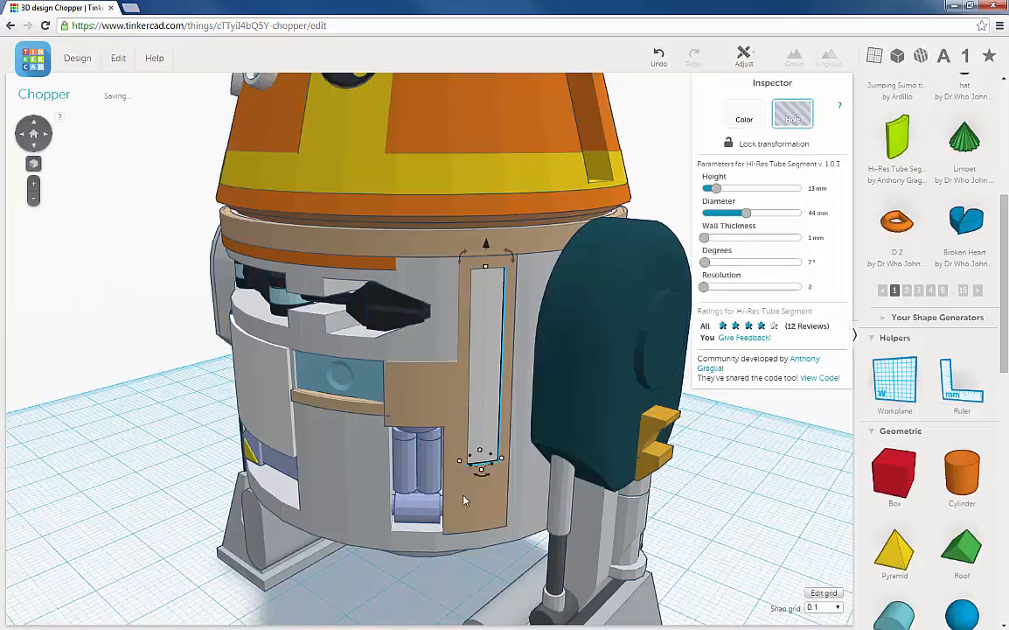
shift+click(481, 507)
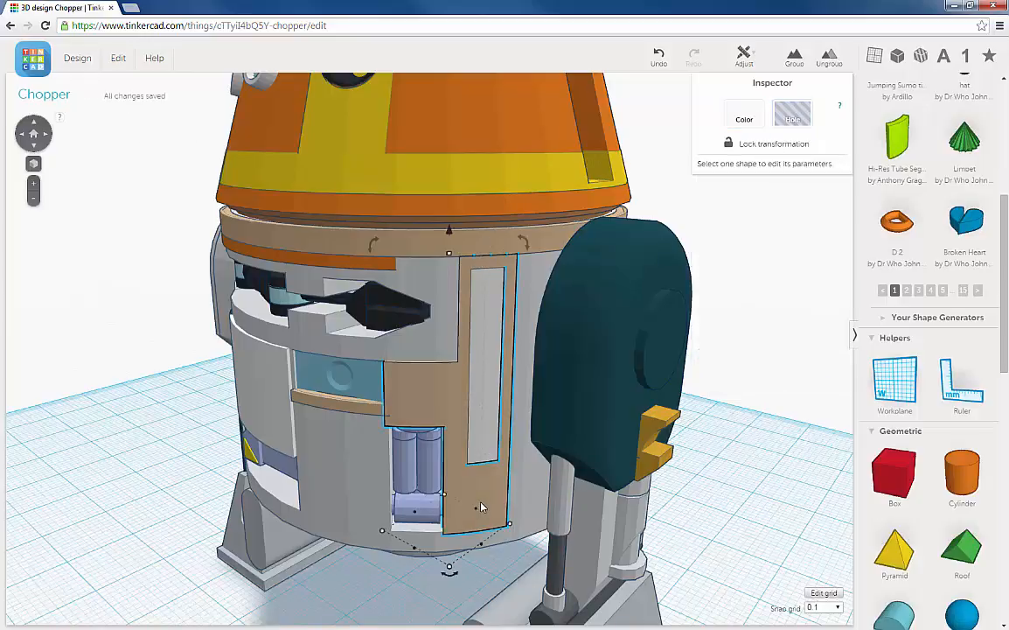
click(794, 56)
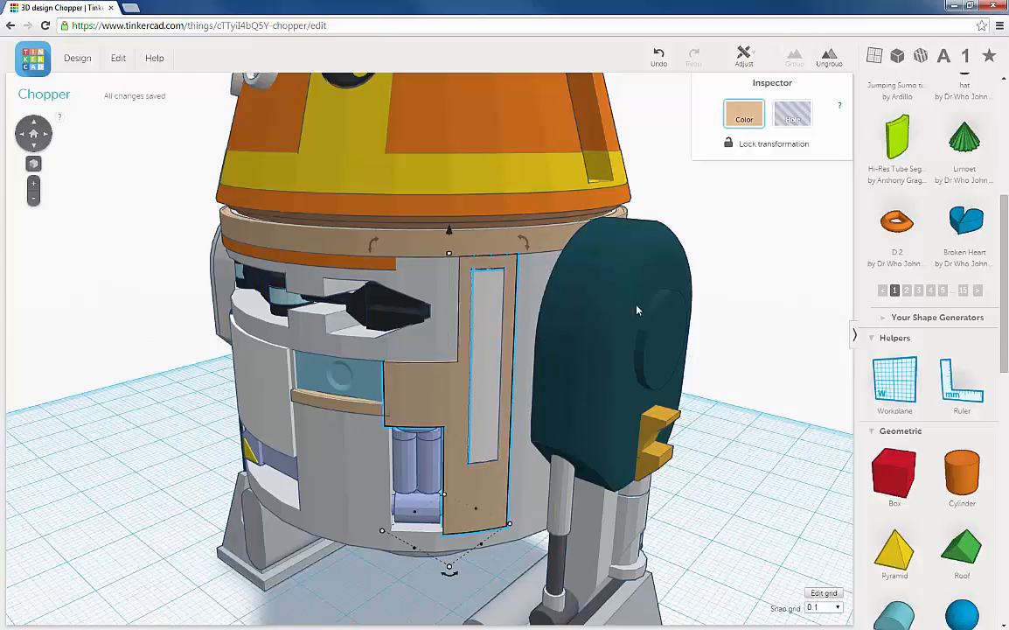
click(730, 285)
Color the vertical strip within the tan panel's slot medium brown
click(483, 316)
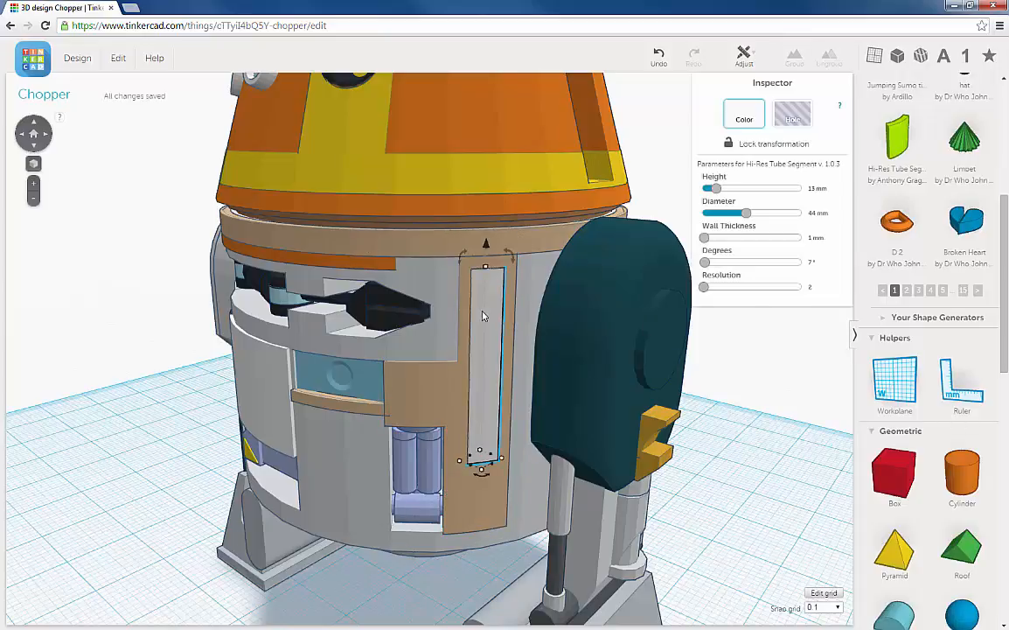
click(752, 118)
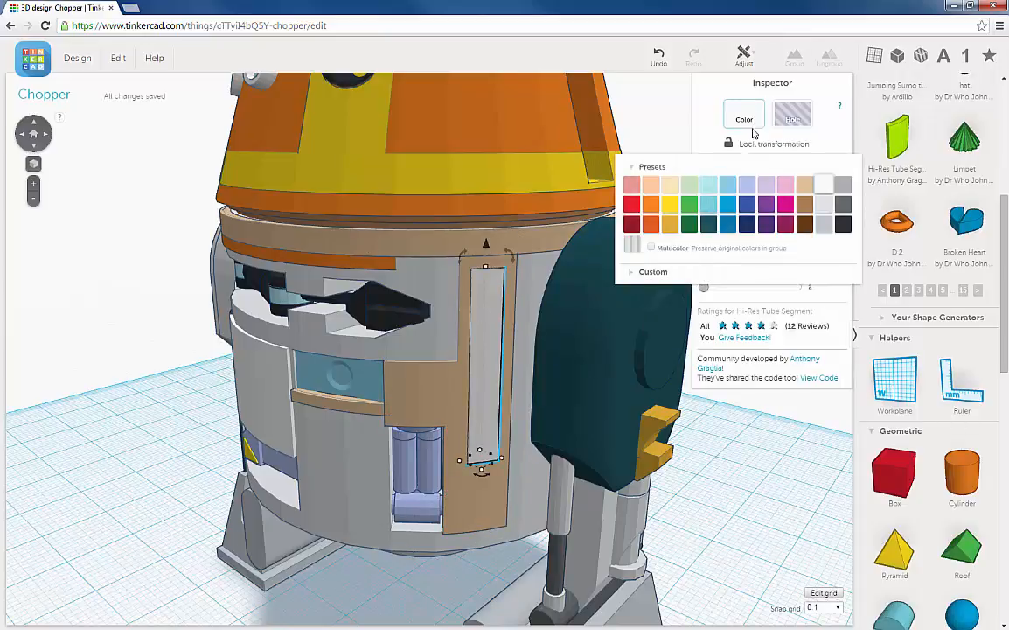
click(807, 208)
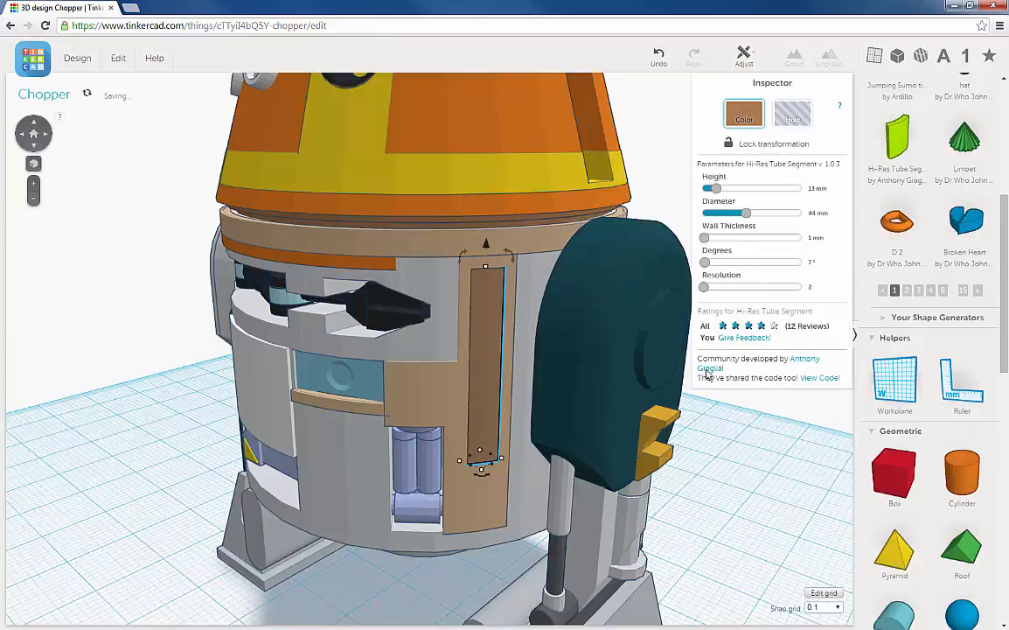
click(710, 389)
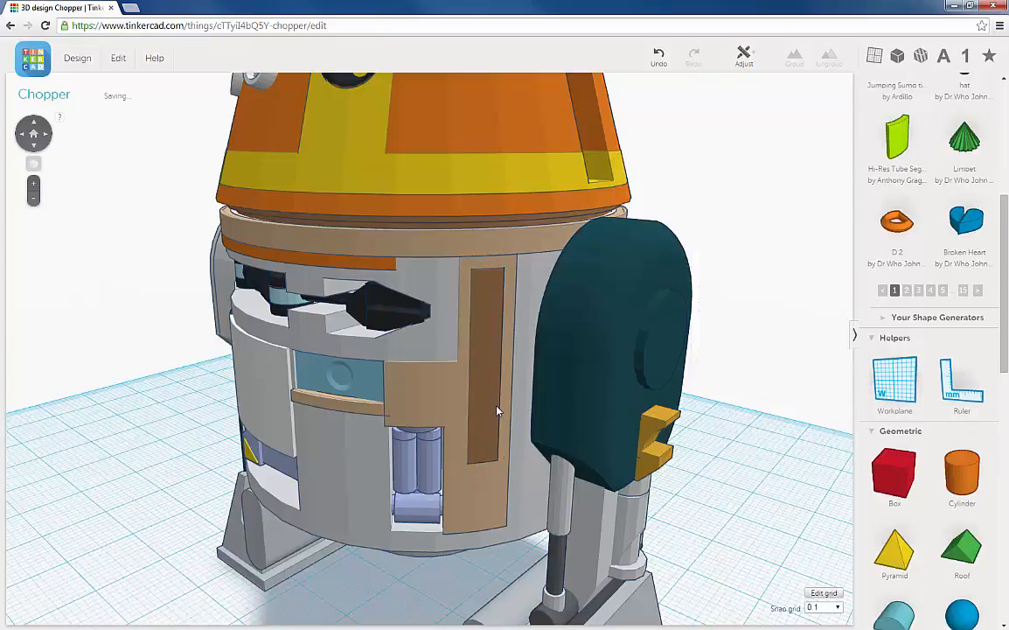
Examine the droid's front from several angles, checking the brown strip, tan panel and surrounding body details
scroll(497, 411, down, 5)
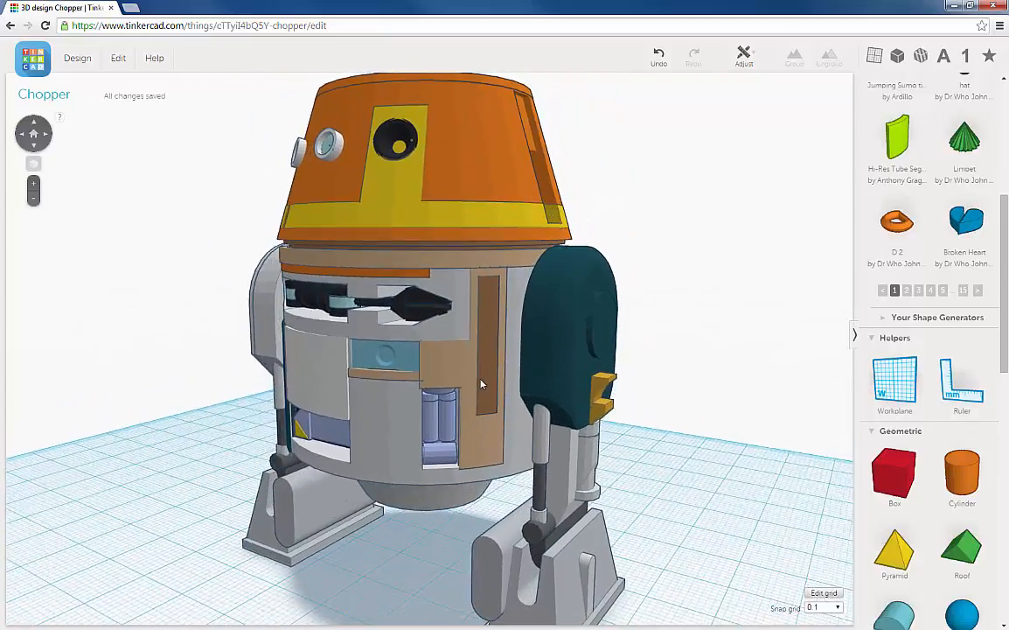
mouse_move(481, 383)
right_down()
mouse_move(448, 338)
mouse_move(424, 363)
mouse_move(439, 389)
mouse_move(419, 348)
mouse_move(494, 391)
right_up()
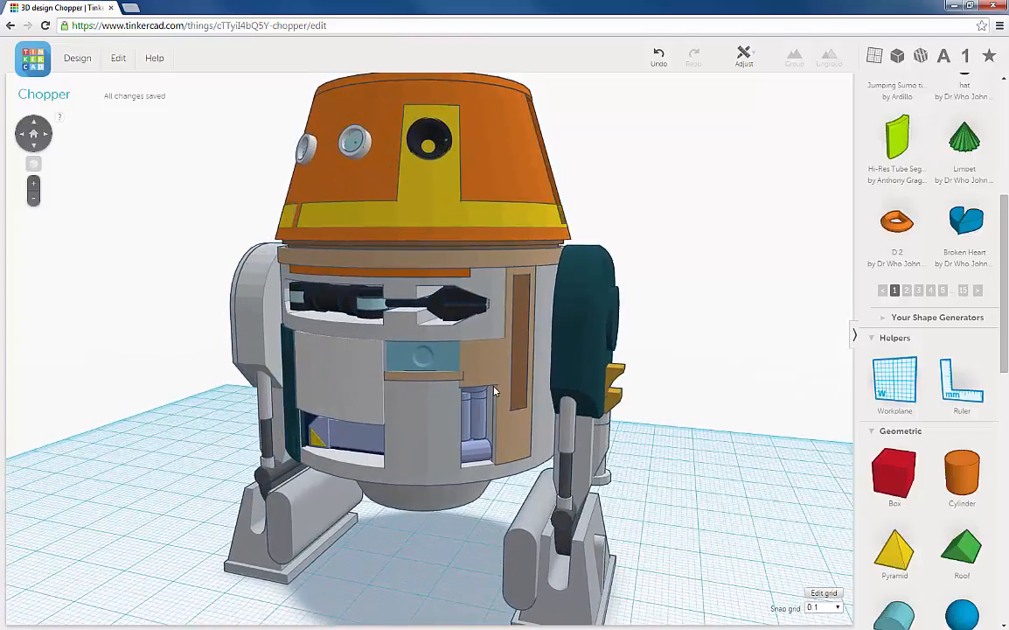
scroll(494, 391, up, 3)
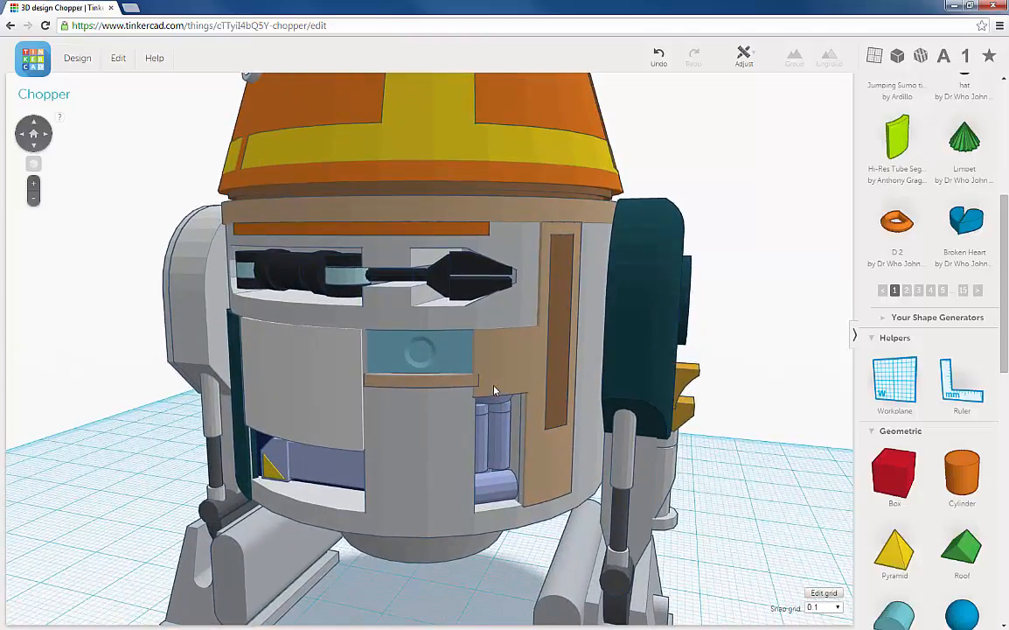
scroll(497, 391, down, 3)
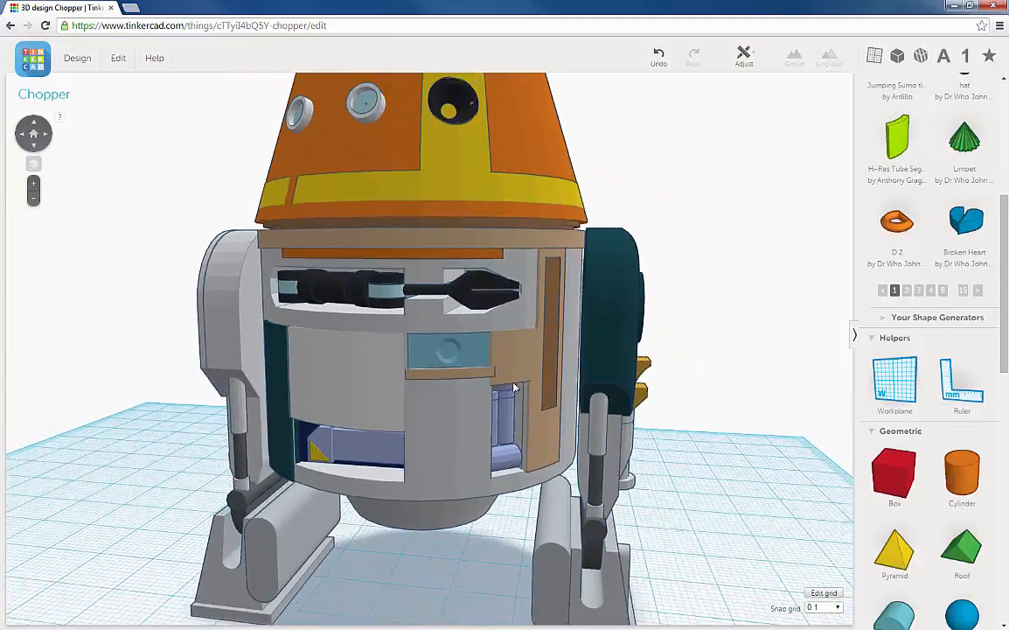
scroll(499, 393, down, 2)
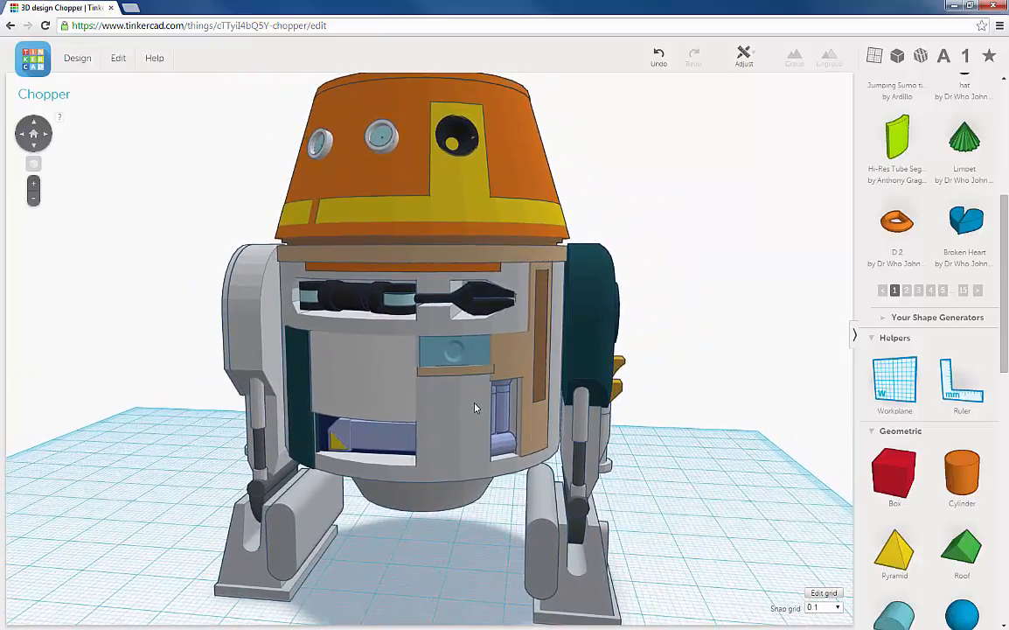
right_drag(474, 407, 452, 414)
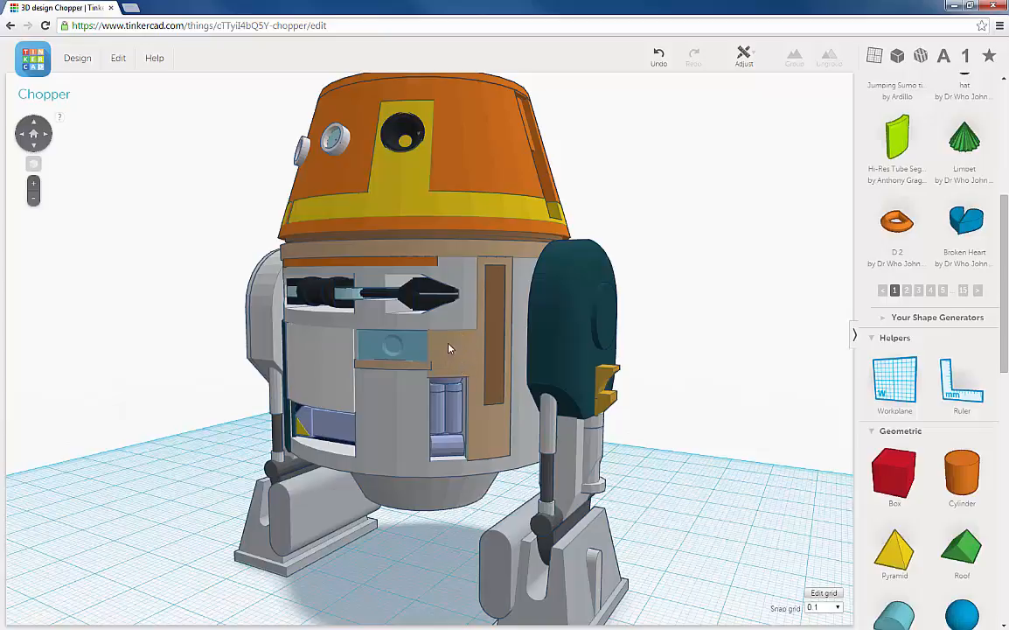
scroll(466, 375, up, 3)
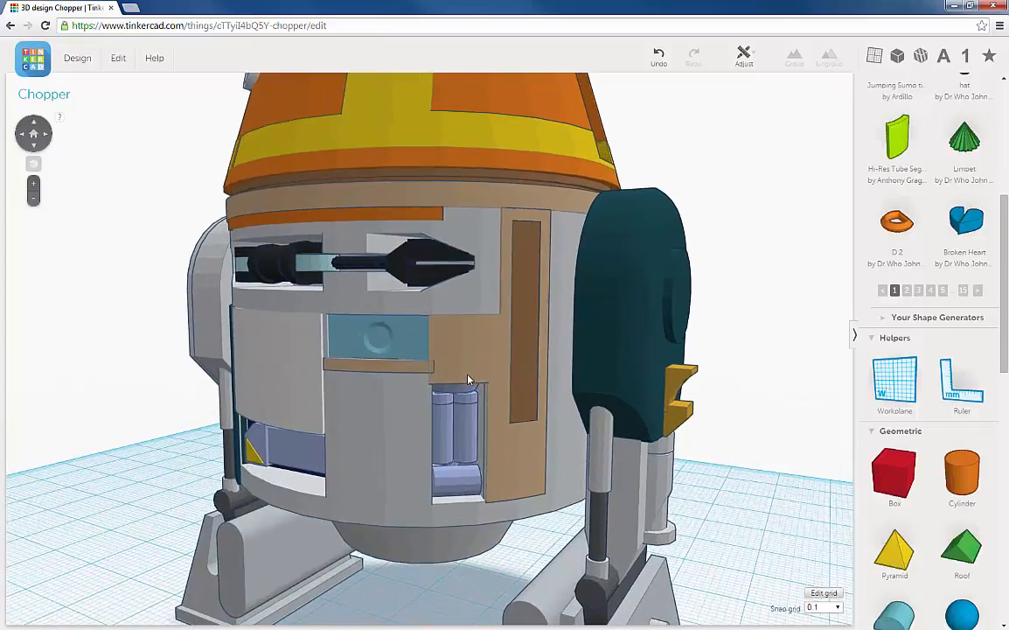
scroll(490, 385, up, 3)
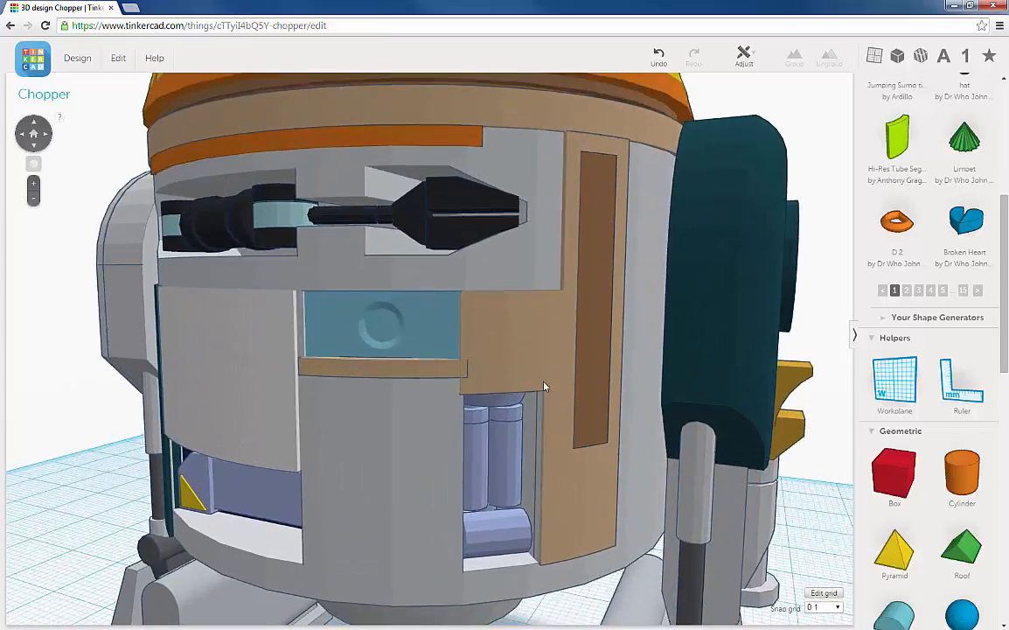
Set a workplane on the tan panel above the purple cylinders and place a cylinder on it
right_drag(501, 389, 395, 303)
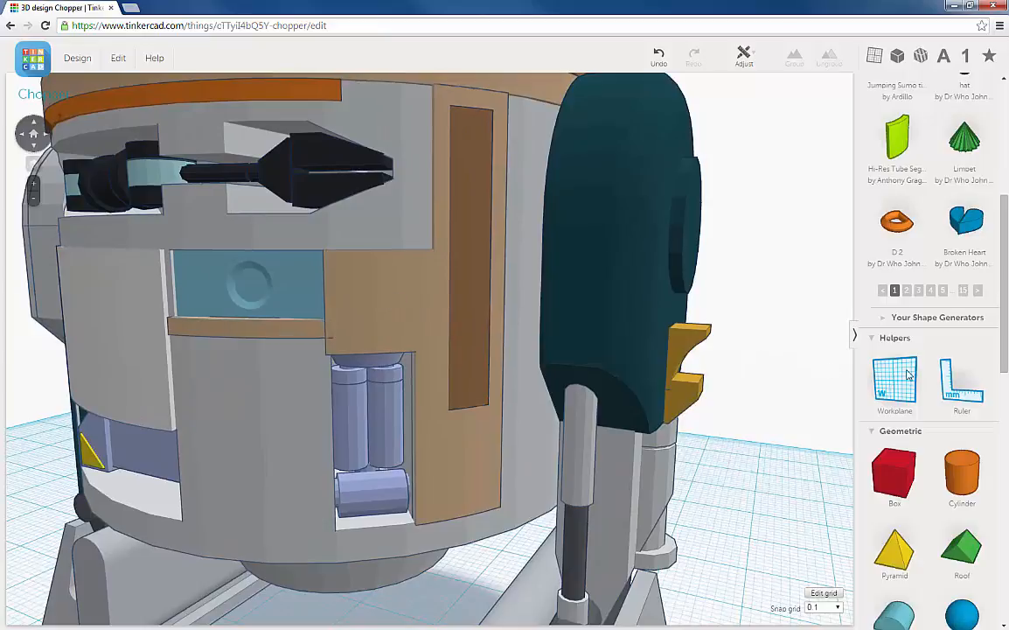
key(w)
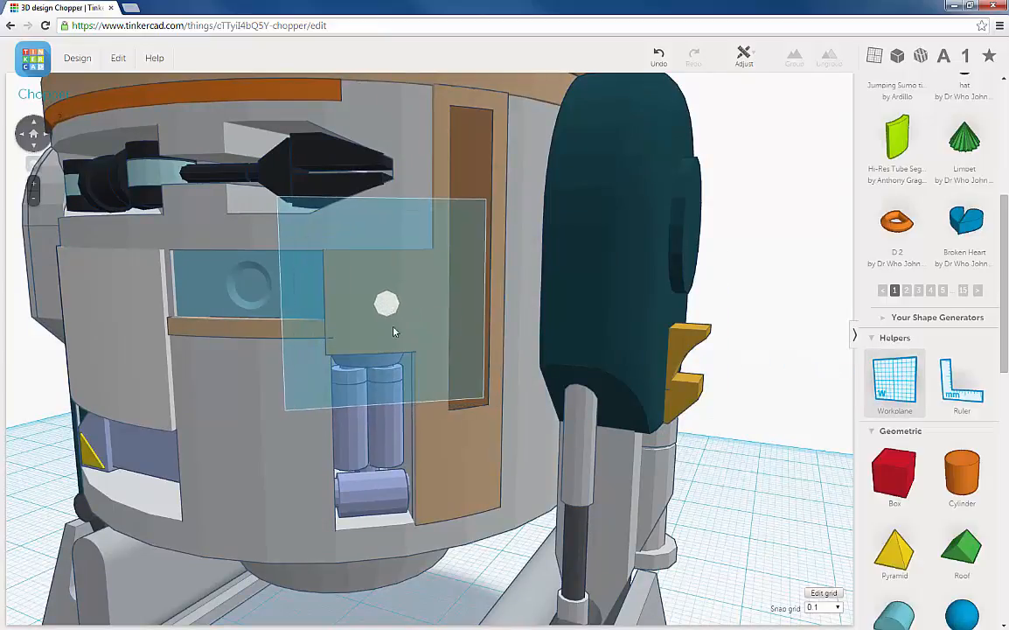
click(394, 325)
scroll(406, 358, down, 5)
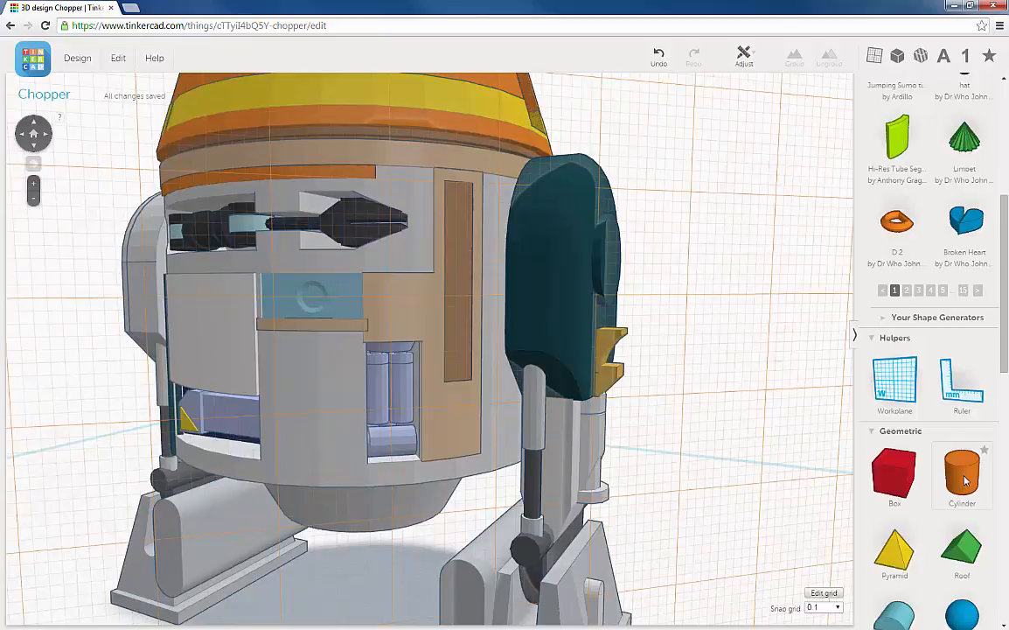
drag(965, 480, 408, 319)
scroll(407, 320, down, 3)
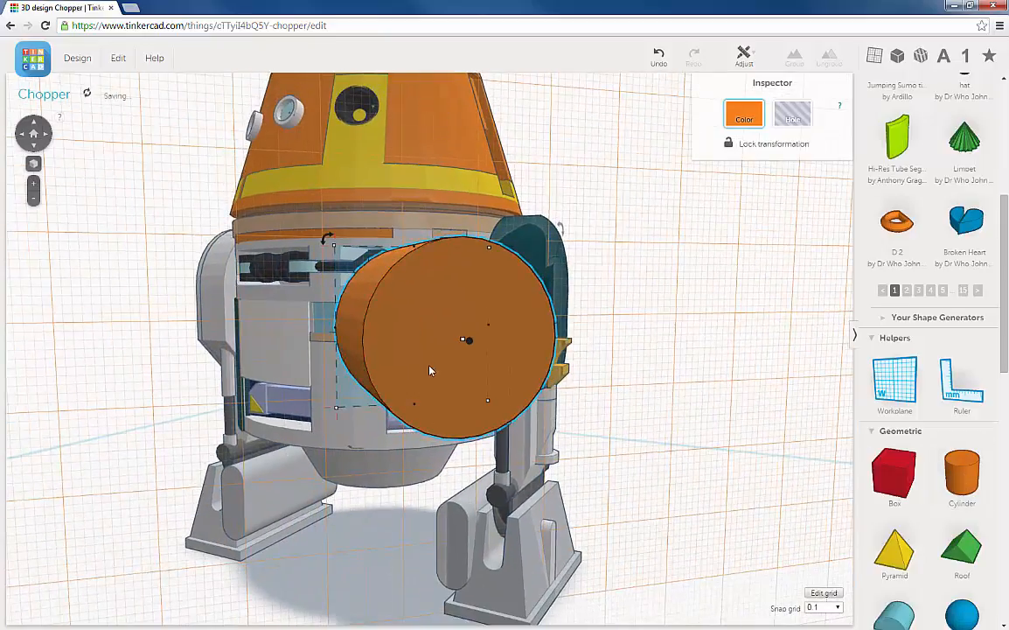
Place a box over the cylinder on the workplane and align the two shapes' centers horizontally and vertically
scroll(418, 359, up, 1)
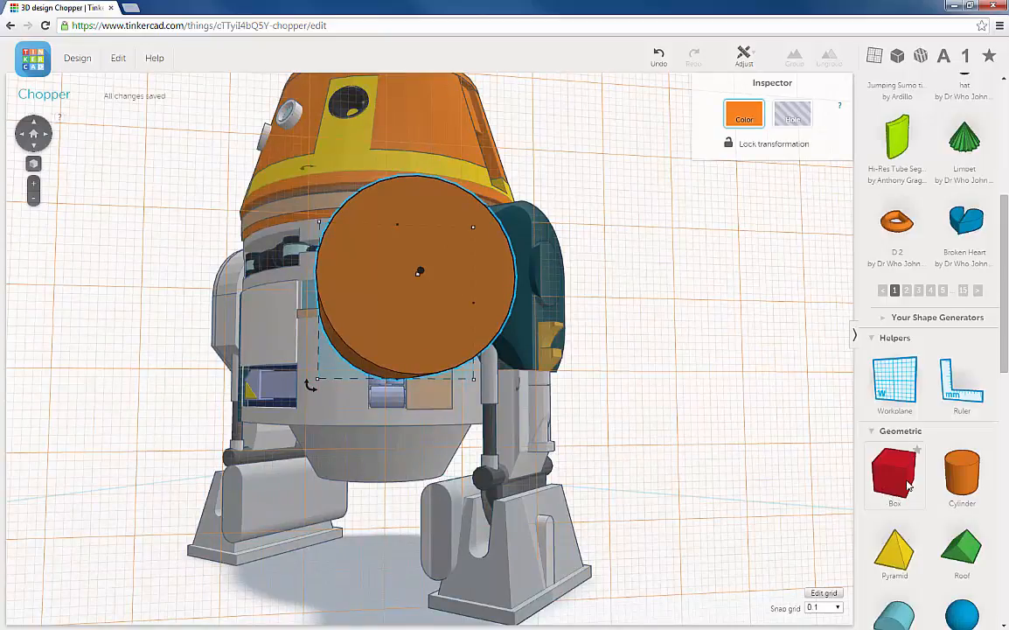
drag(908, 486, 422, 304)
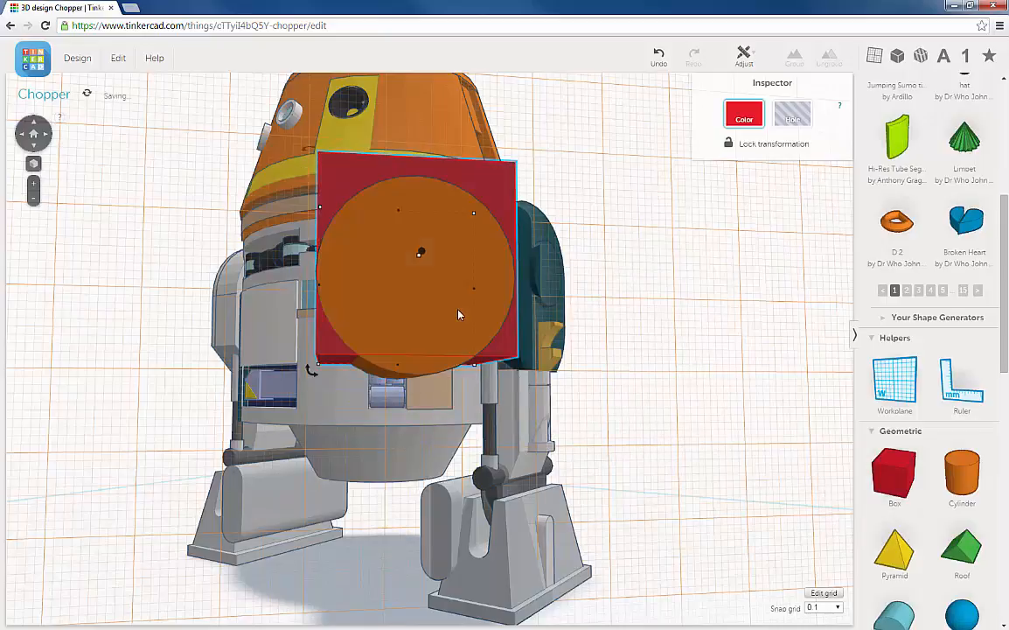
right_drag(457, 310, 444, 323)
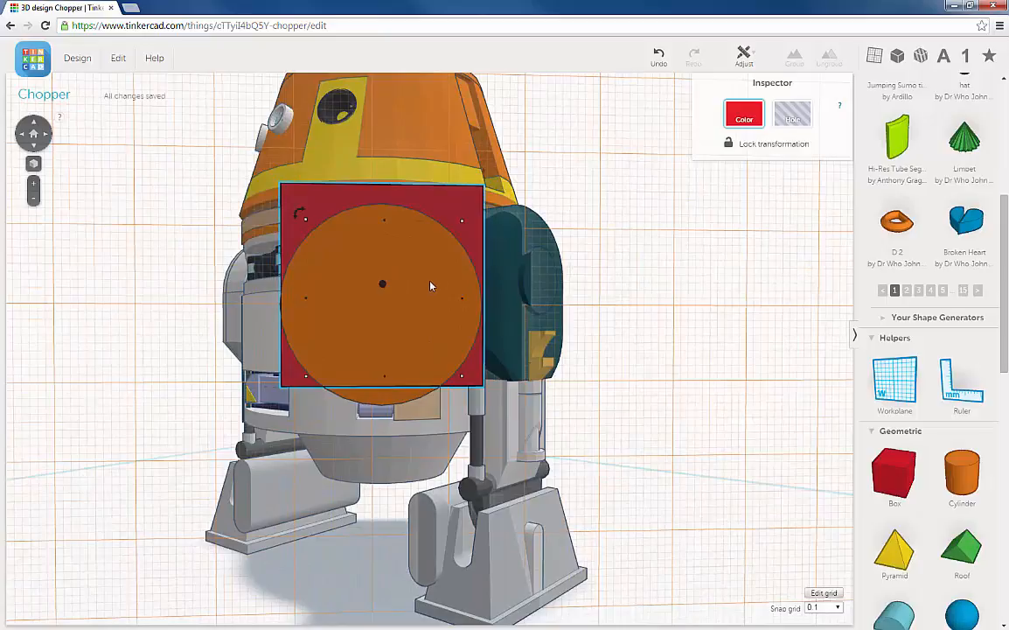
shift+click(431, 286)
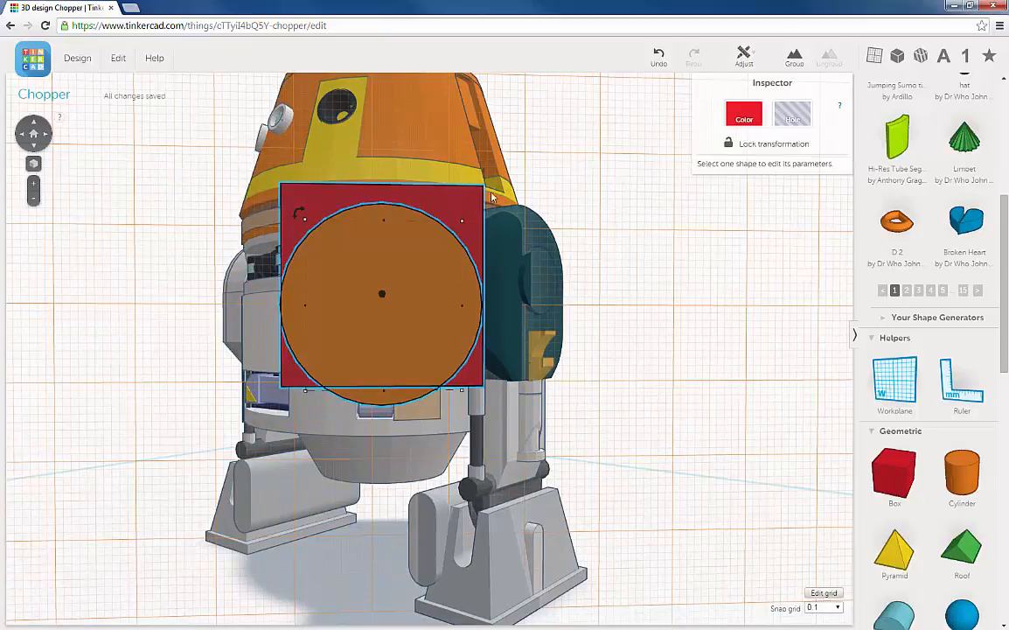
click(745, 57)
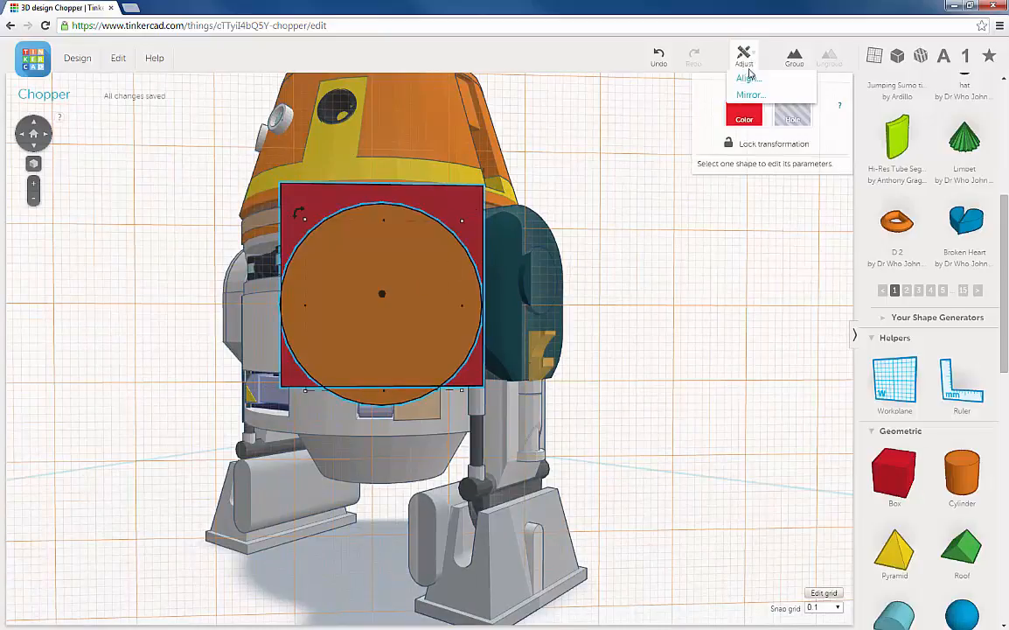
click(748, 79)
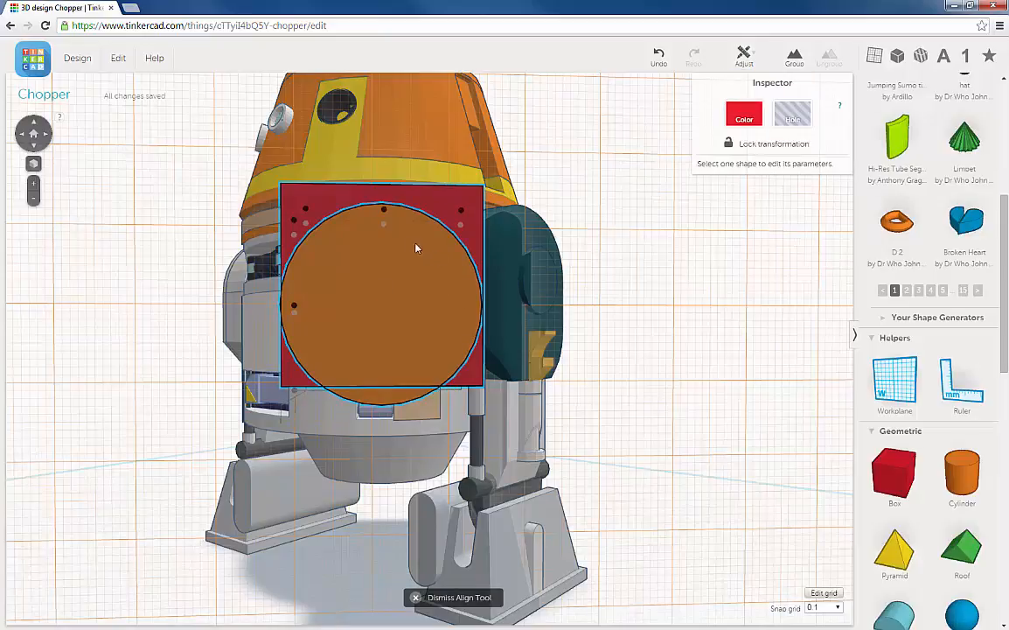
click(386, 214)
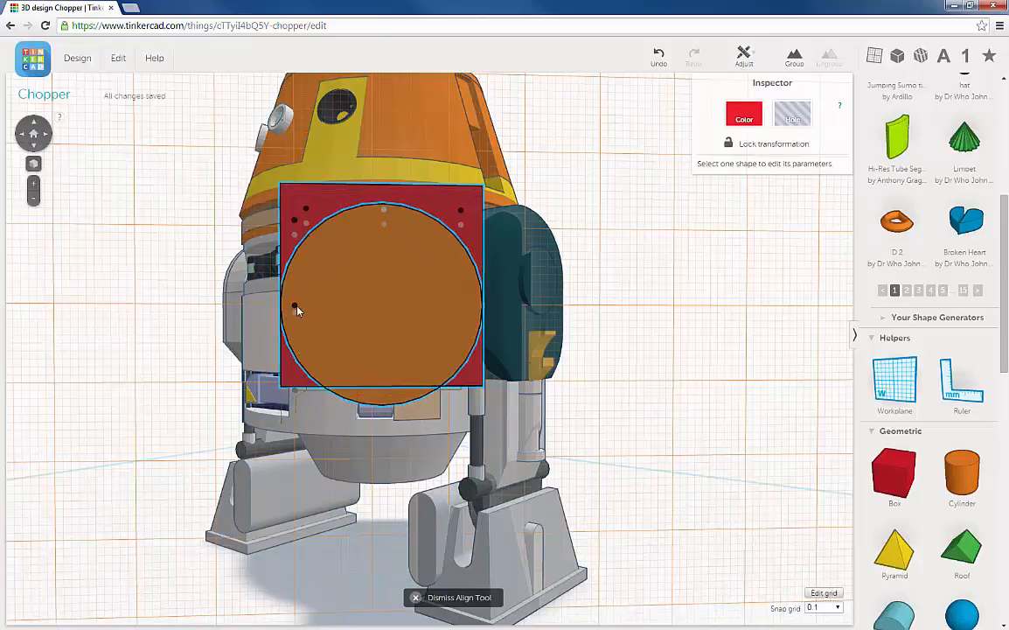
click(293, 307)
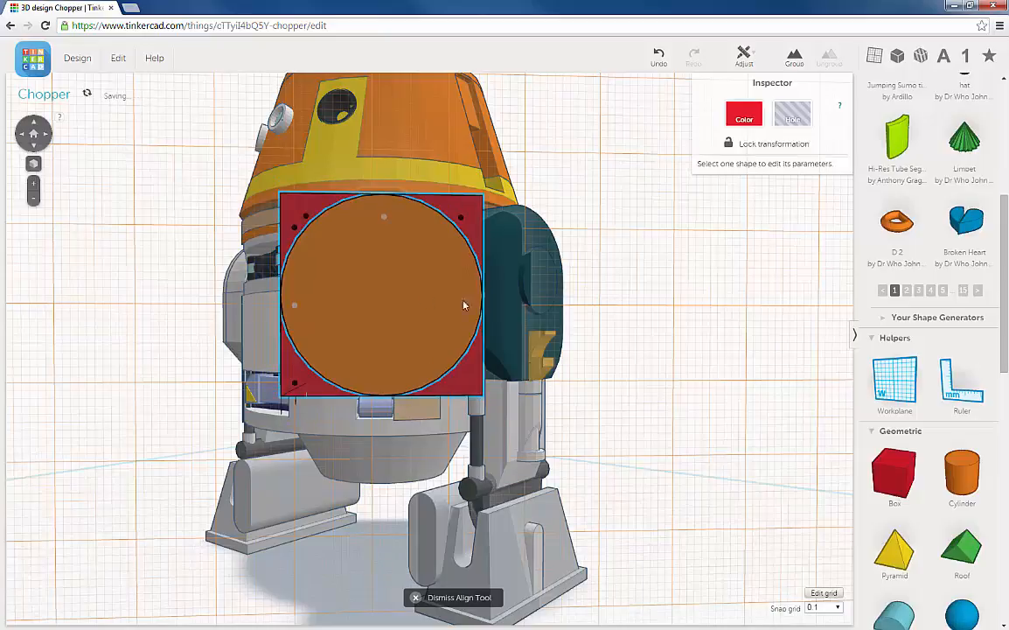
click(629, 297)
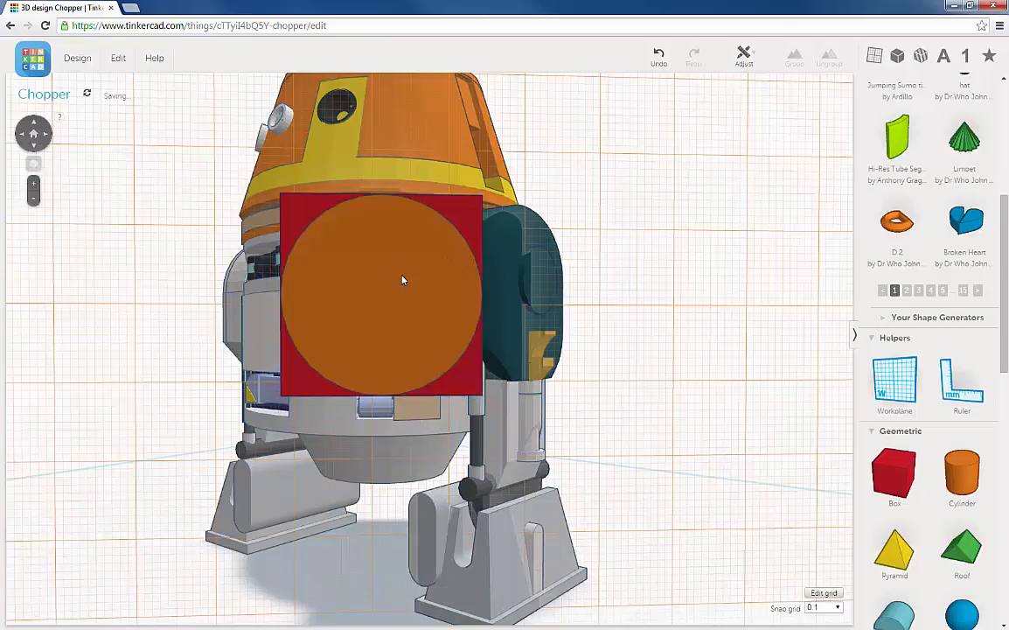
Set the snap grid to 1.0 and raise the box until its lower edge crosses the cylinder's center
click(444, 211)
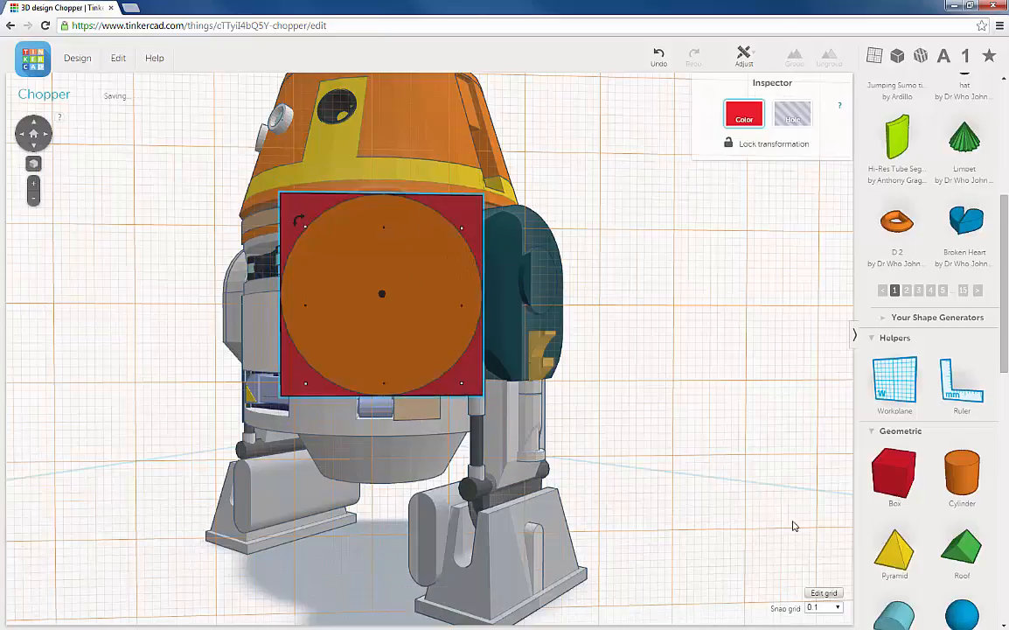
click(837, 610)
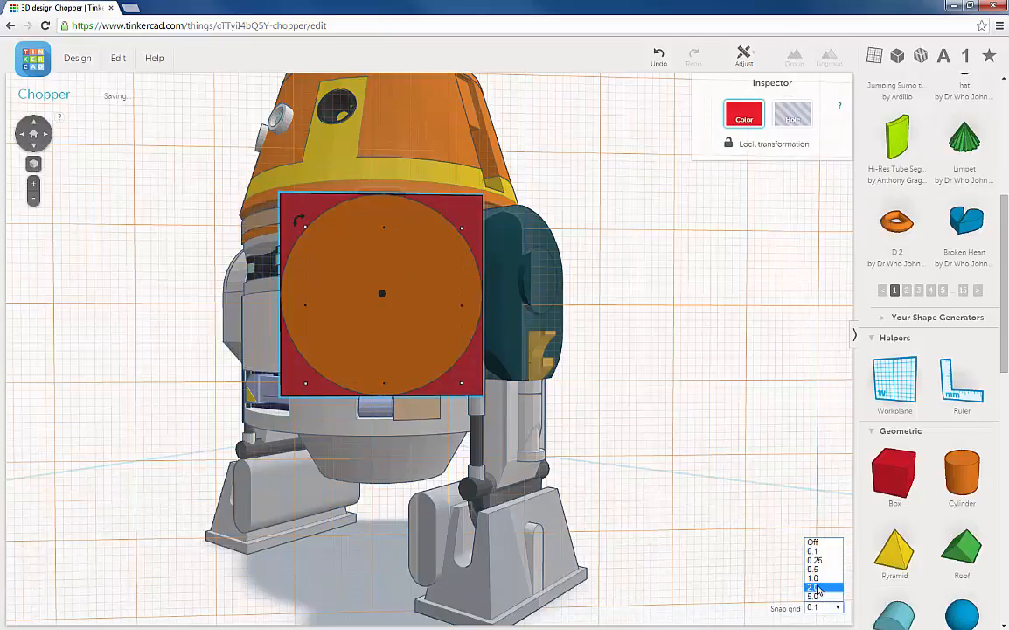
click(816, 578)
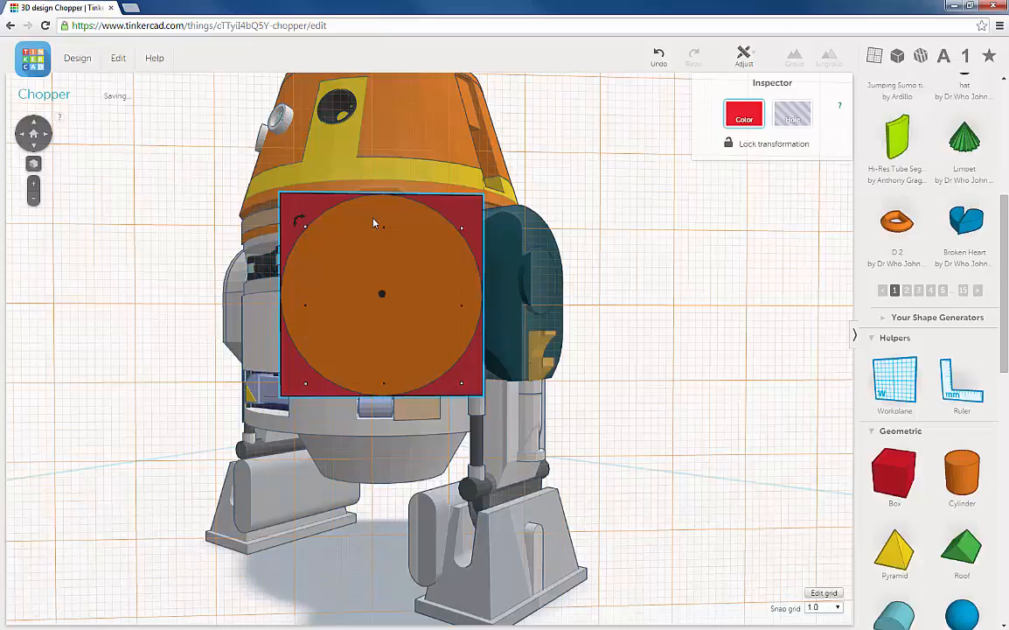
key(ctrl+Up)
key(ctrl+Up)
key(ctrl+Up)
key(ctrl+Up)
key(ctrl+Up)
key(ctrl+Up)
key(ctrl+Up)
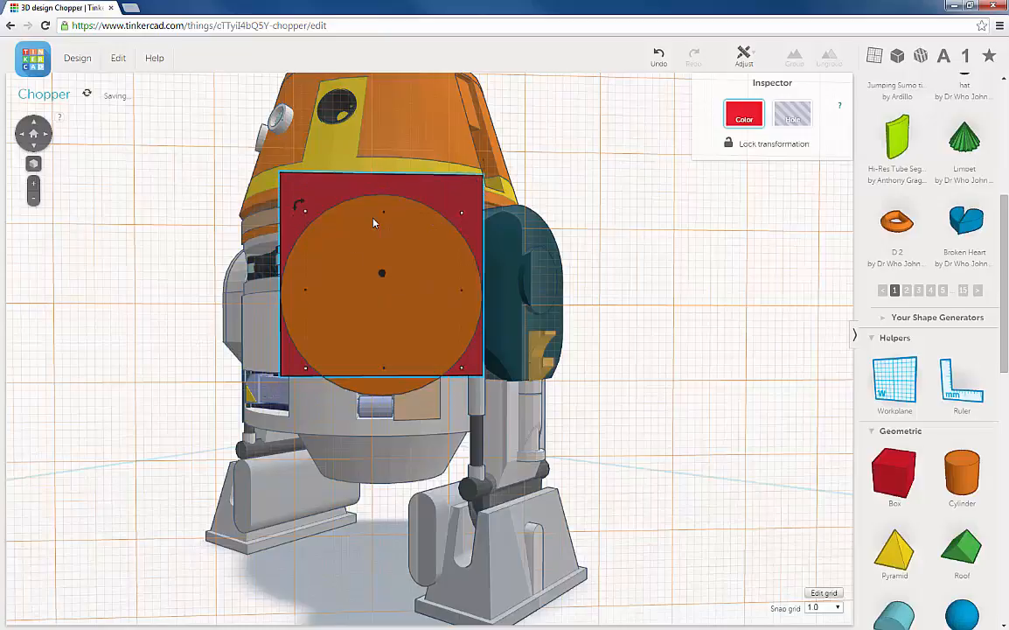
key(ctrl+Up)
key(ctrl+Up)
key(ctrl+Up)
key(ctrl+Up)
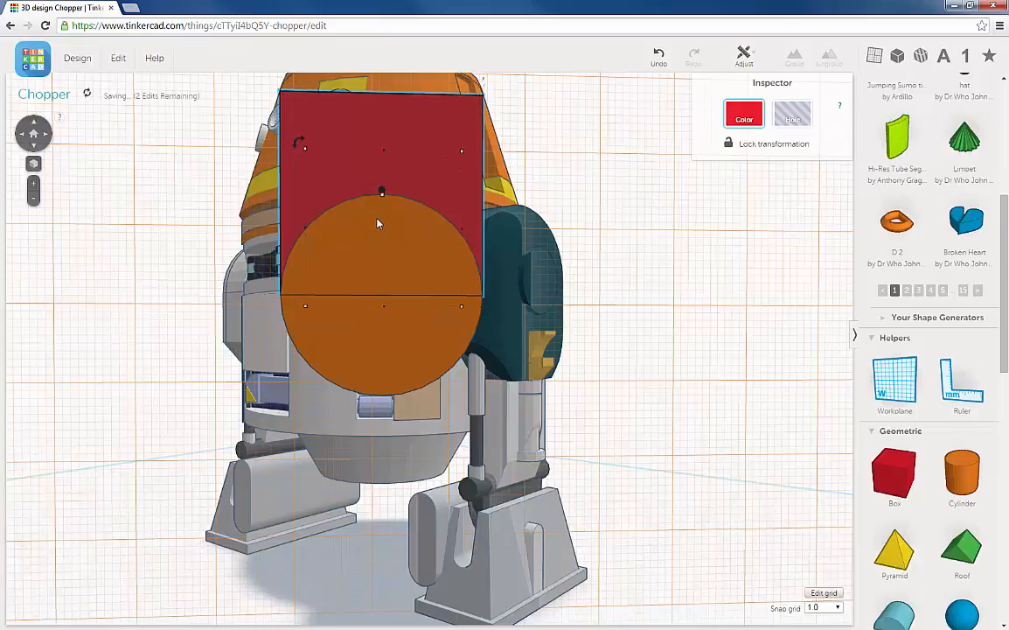
Shorten the box from its upper edge to a height of 16.15 mm, keeping its lower edge at the cylinder's center
middle_drag(401, 289, 412, 322)
right_drag(433, 316, 432, 315)
click(431, 315)
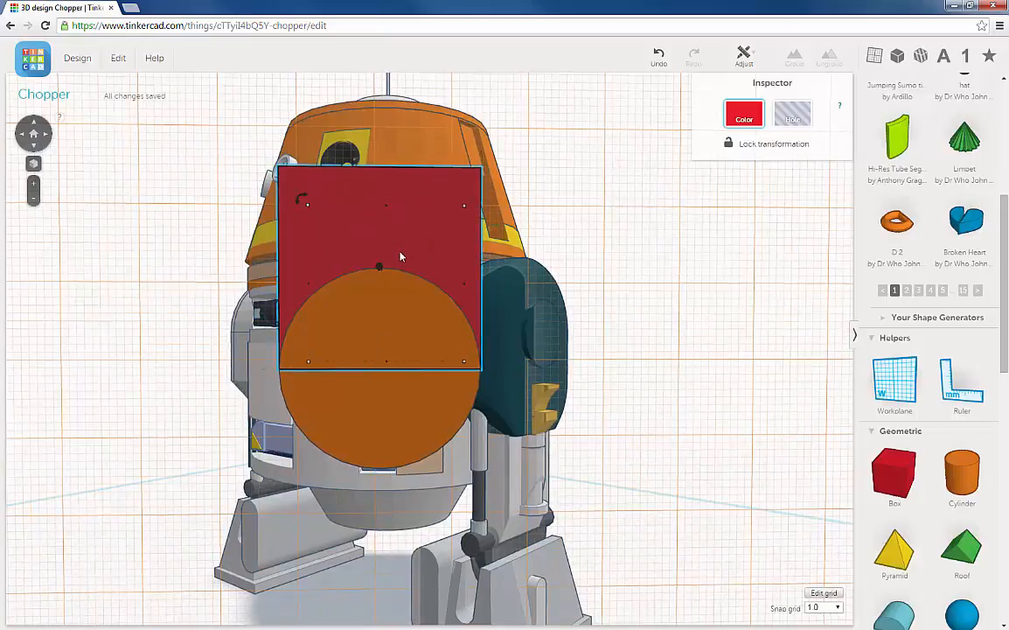
mouse_move(387, 211)
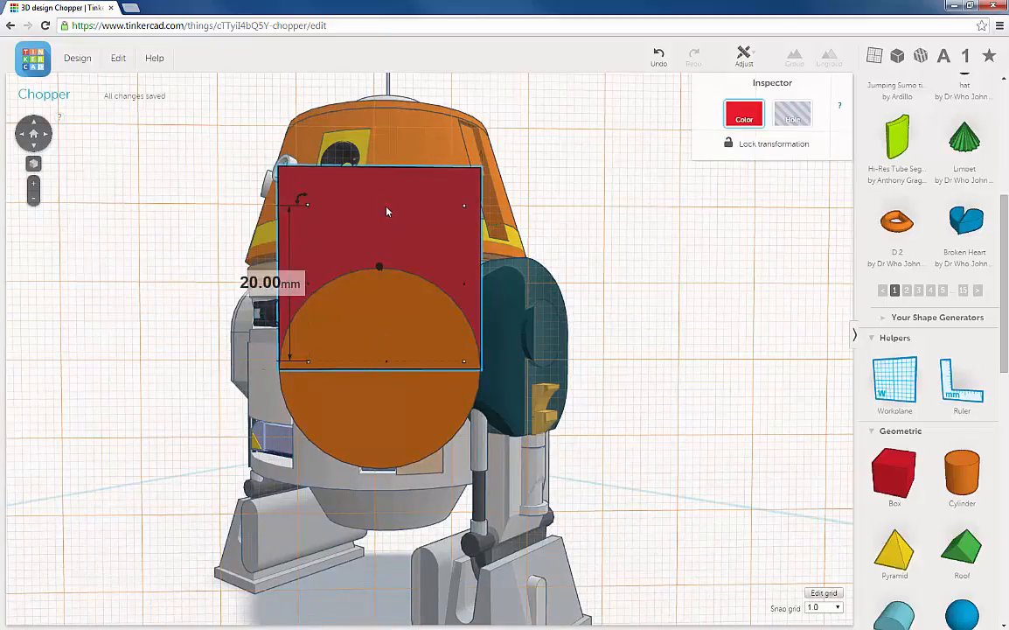
drag(386, 220, 388, 235)
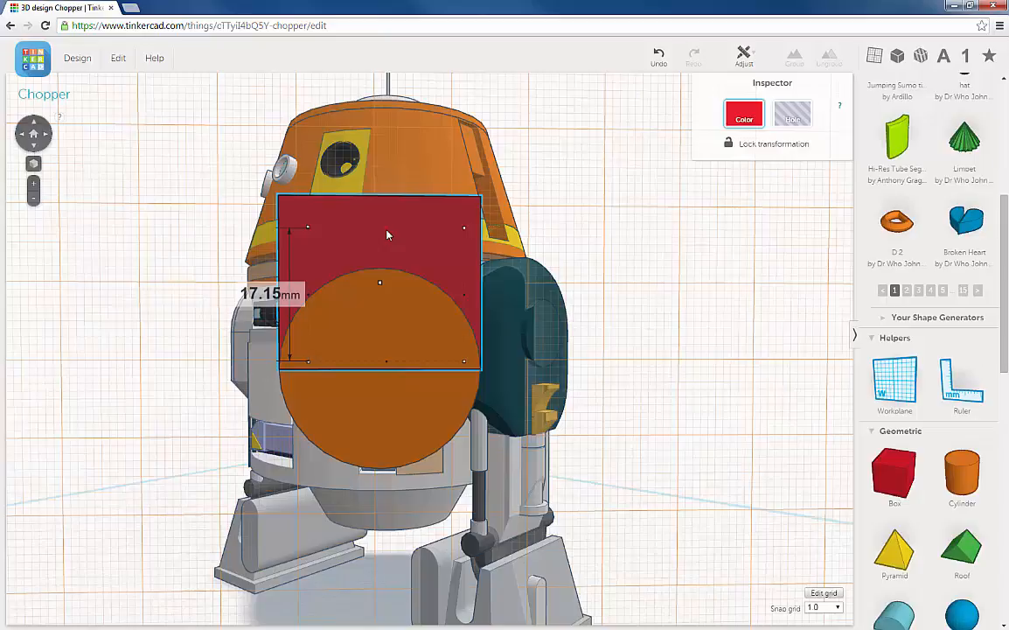
drag(388, 234, 390, 246)
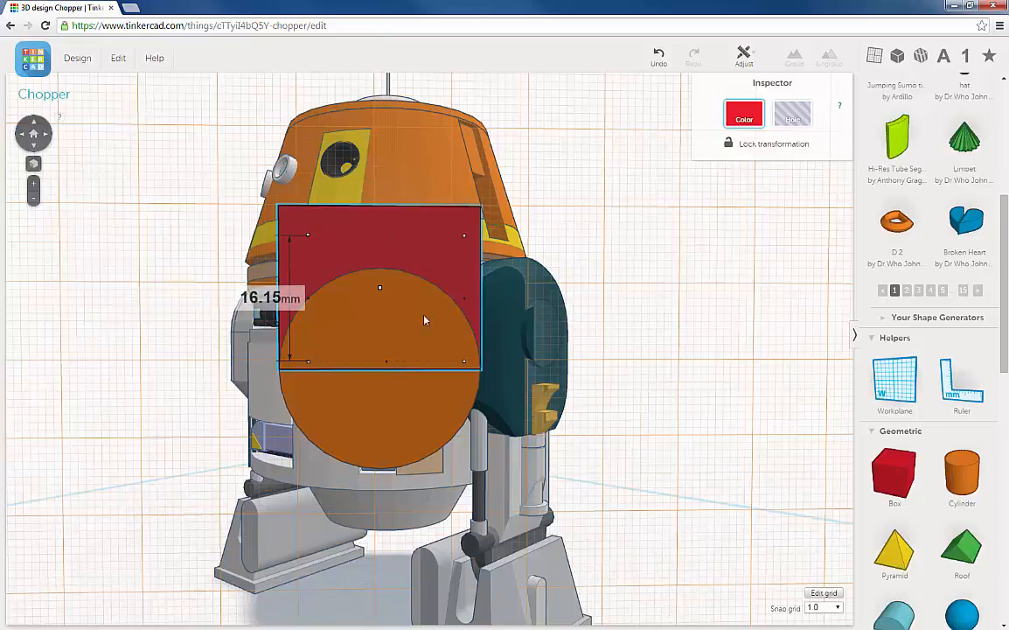
Color the box and the cylinder with the dark golden yellow preset
right_drag(622, 331, 665, 326)
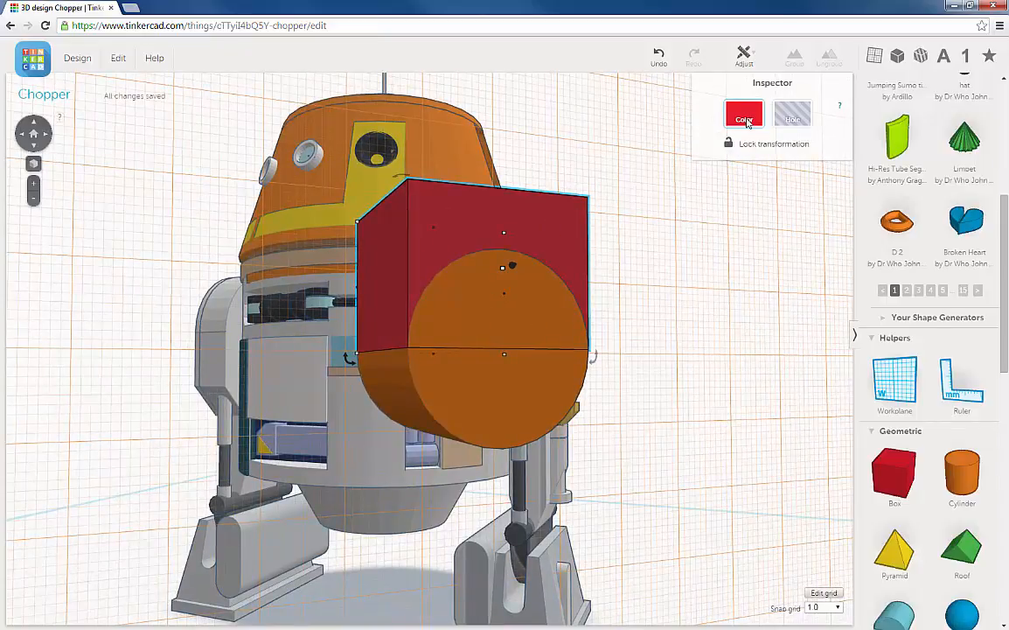
click(746, 120)
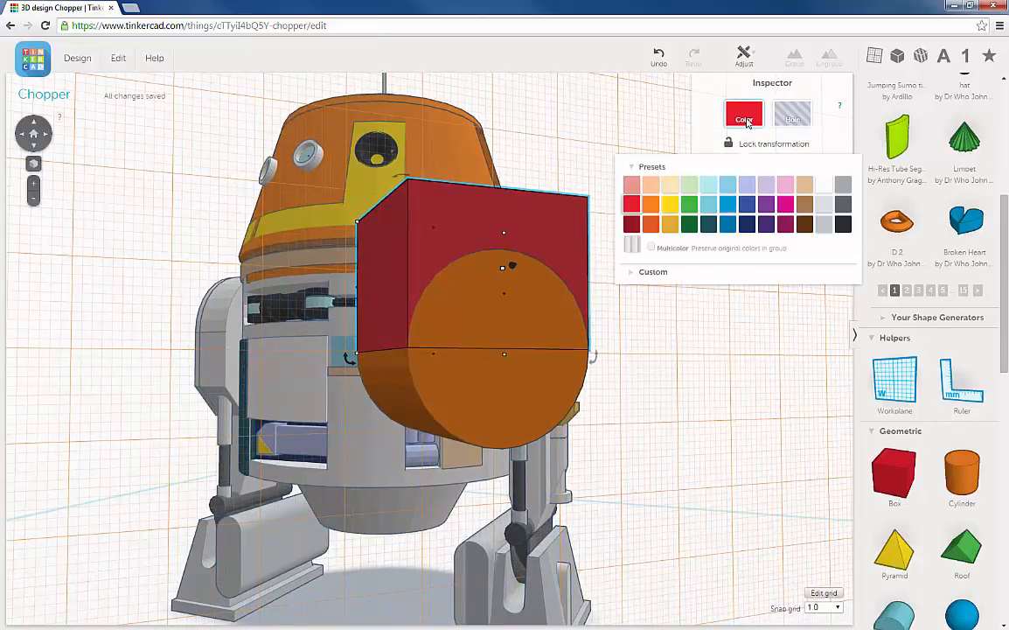
click(671, 224)
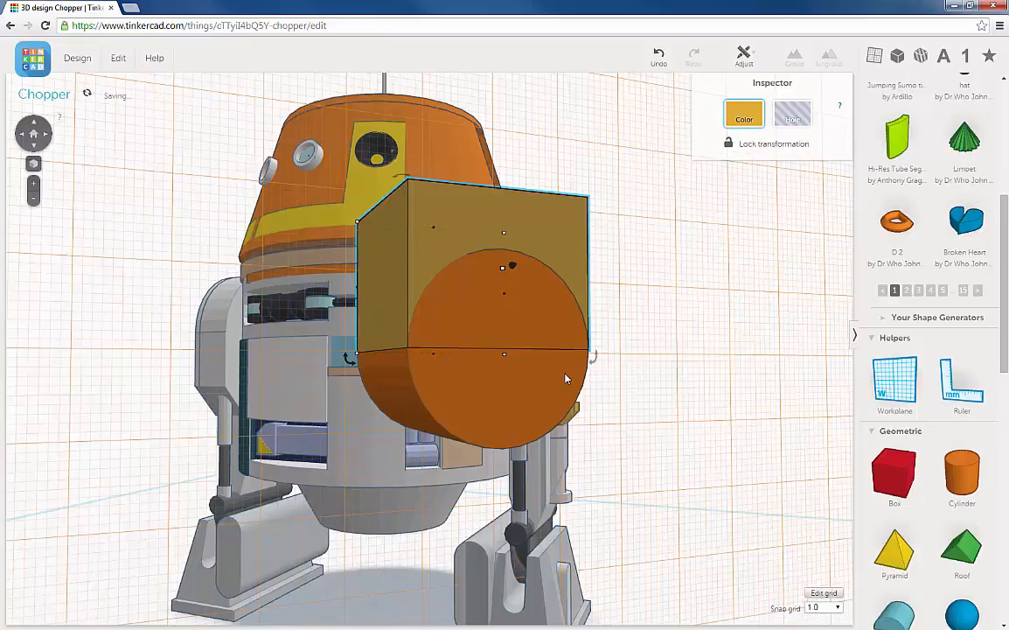
click(566, 378)
click(744, 116)
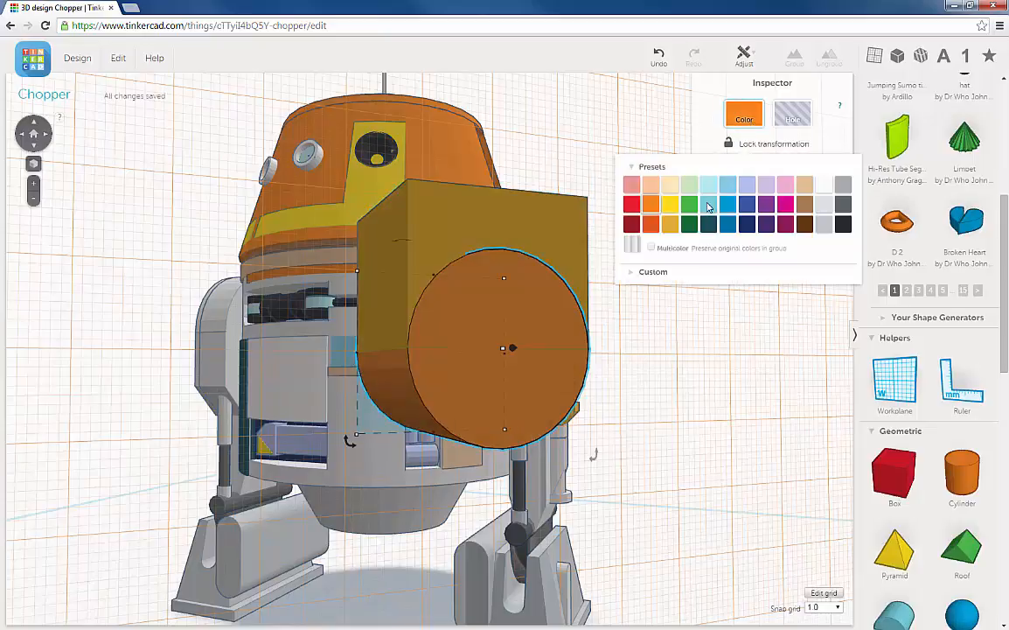
click(672, 225)
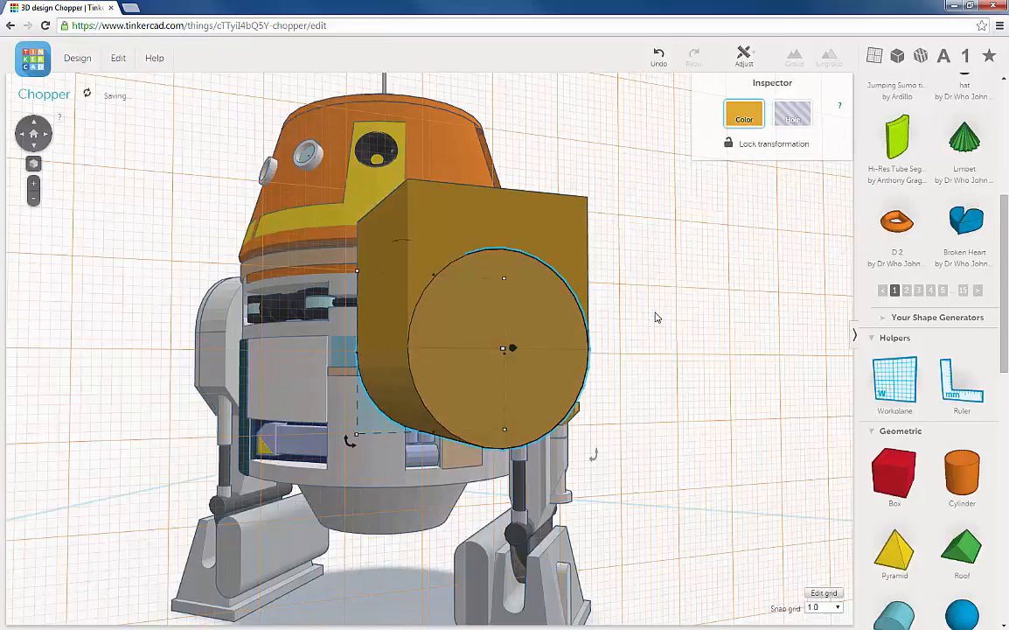
Recolor both the cylinder and the box with the bright yellow preset
click(745, 118)
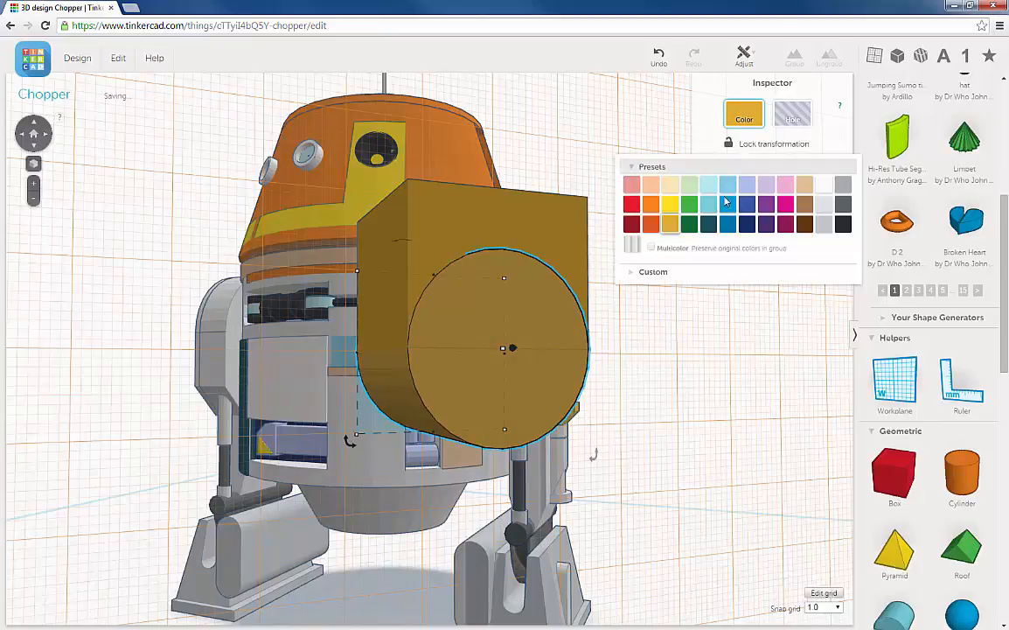
click(580, 229)
click(565, 246)
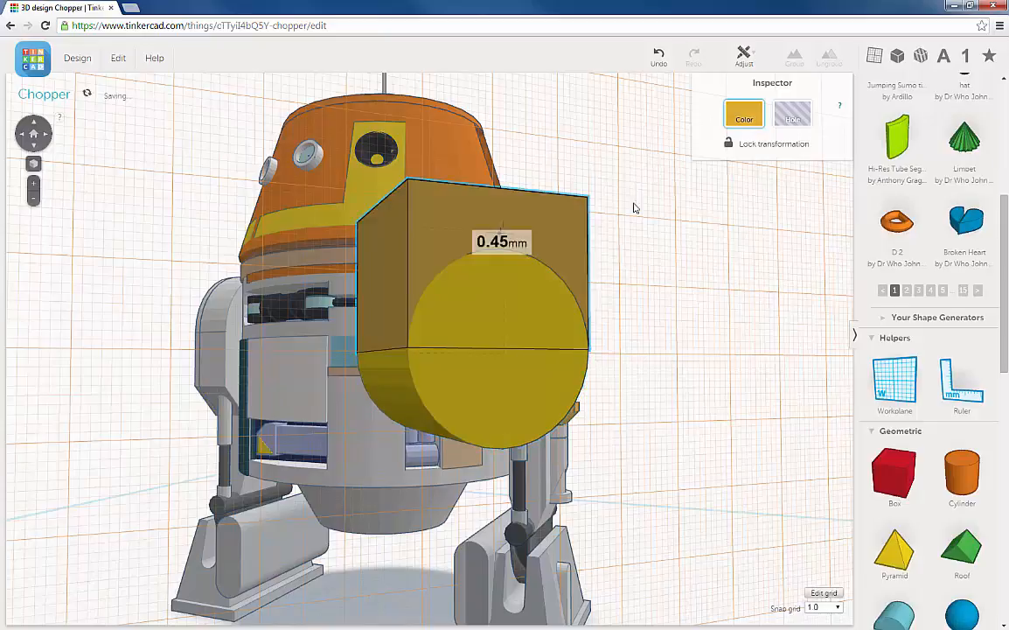
click(744, 118)
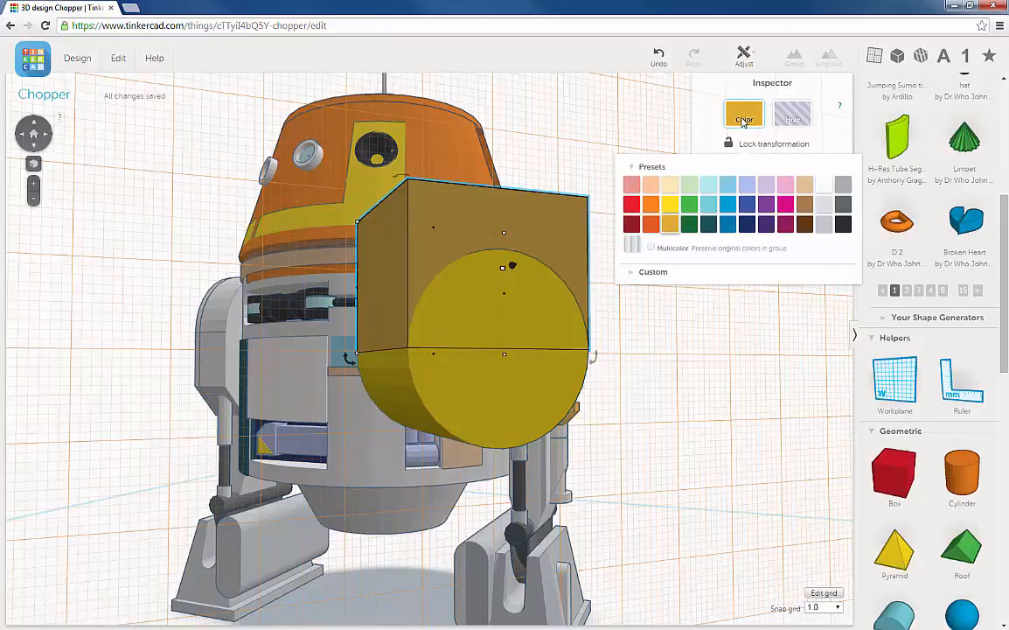
click(670, 204)
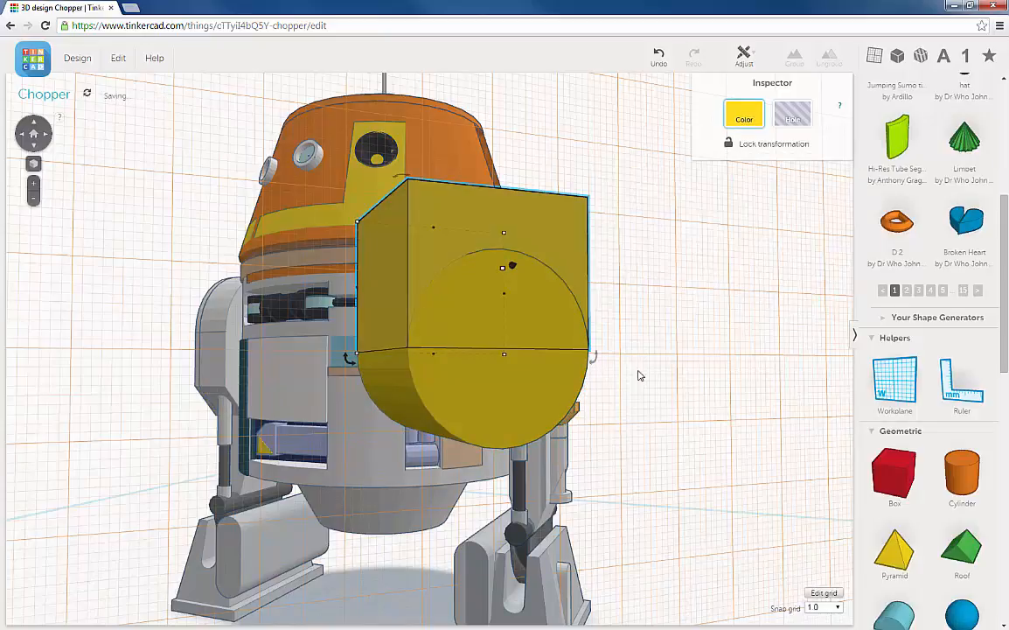
Thin the box and cylinder together to 2 mm and group them into one round-bottomed plate
right_drag(491, 372, 572, 371)
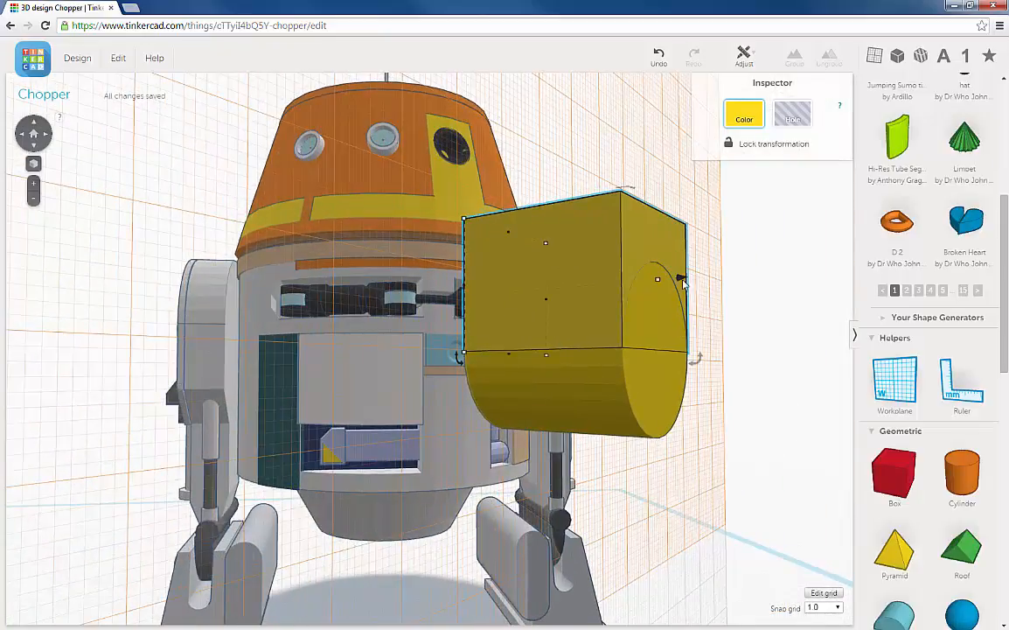
shift+click(666, 399)
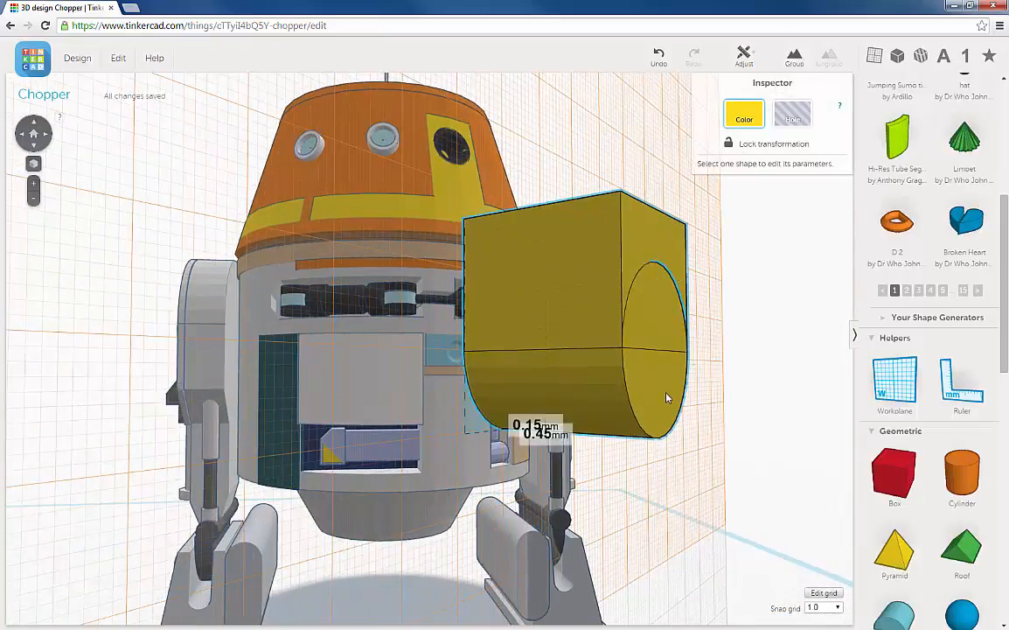
drag(658, 327, 522, 325)
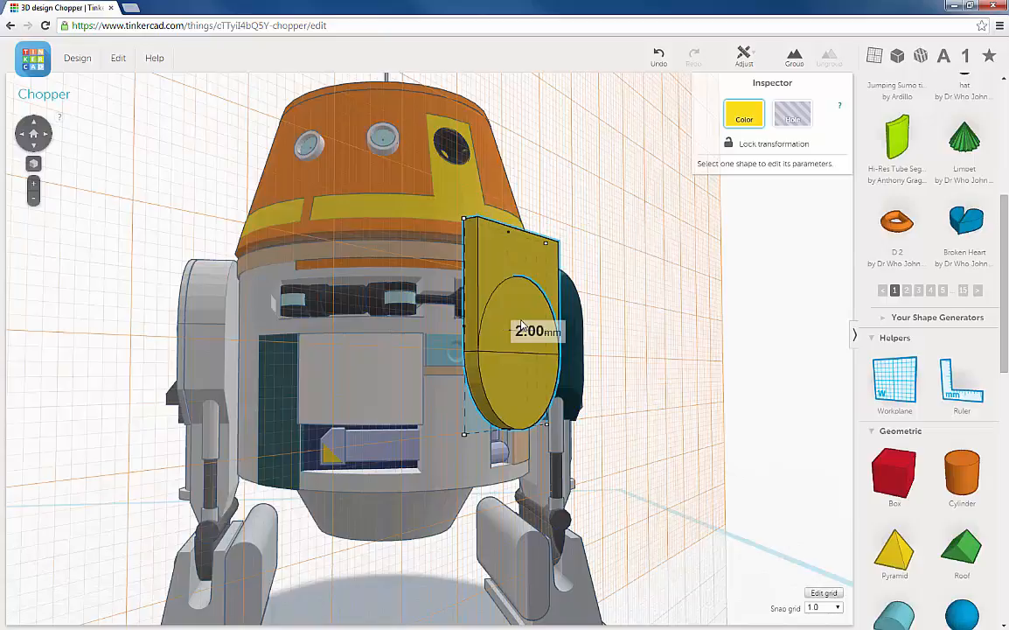
right_drag(599, 341, 540, 348)
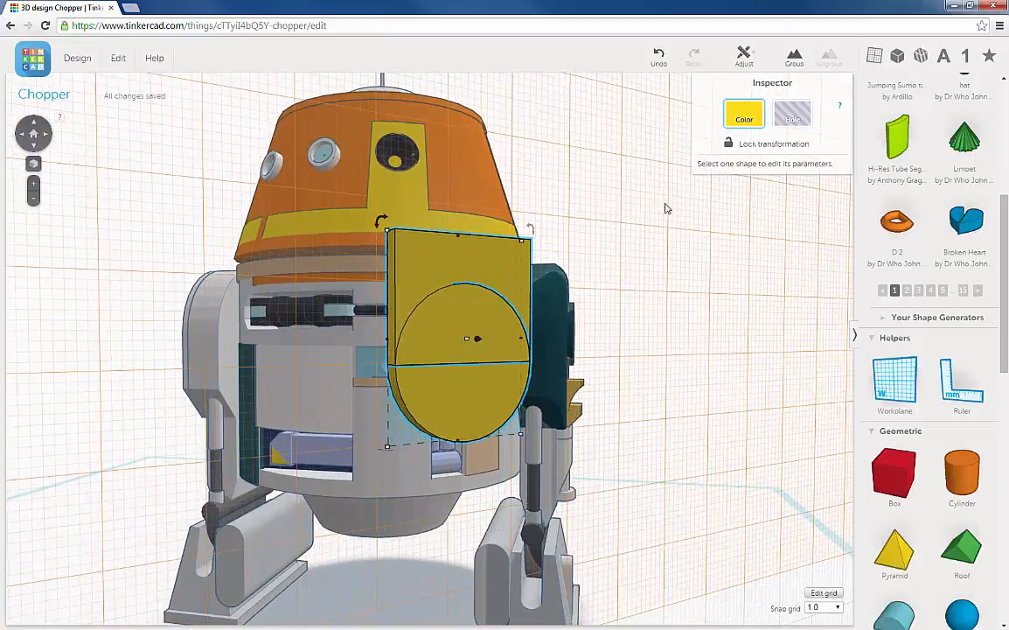
click(792, 61)
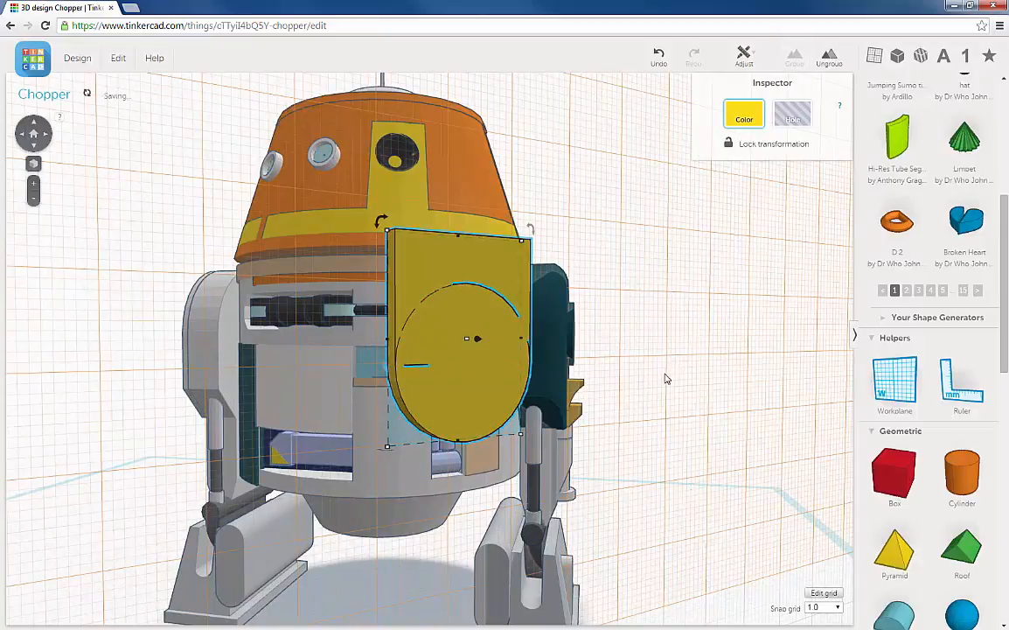
Scale the yellow plate down proportionally and move it onto the tan panel between the light blue box and the brown strip
right_drag(666, 385, 354, 446)
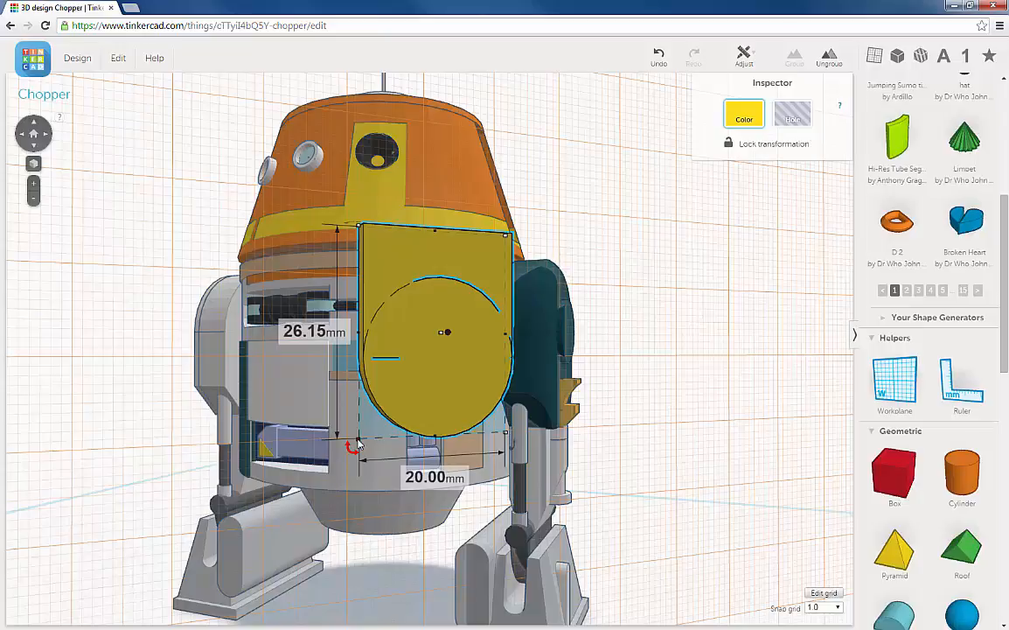
shift+drag(358, 441, 489, 275)
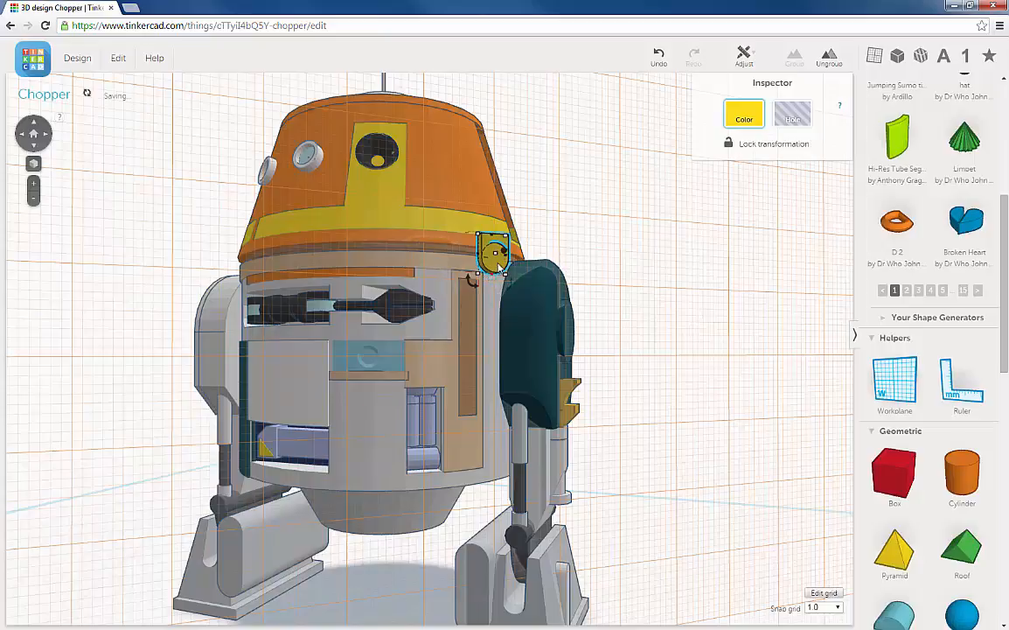
drag(498, 267, 443, 374)
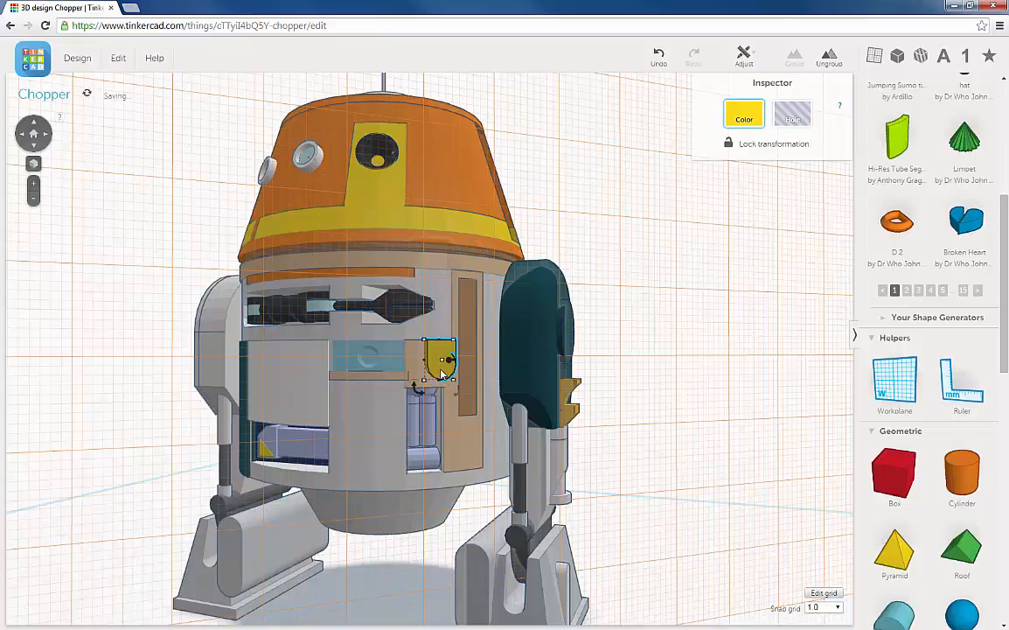
Scale the yellow round-bottomed plate down slightly, drawing its lower outer corner inward
scroll(442, 375, up, 4)
scroll(442, 375, up, 3)
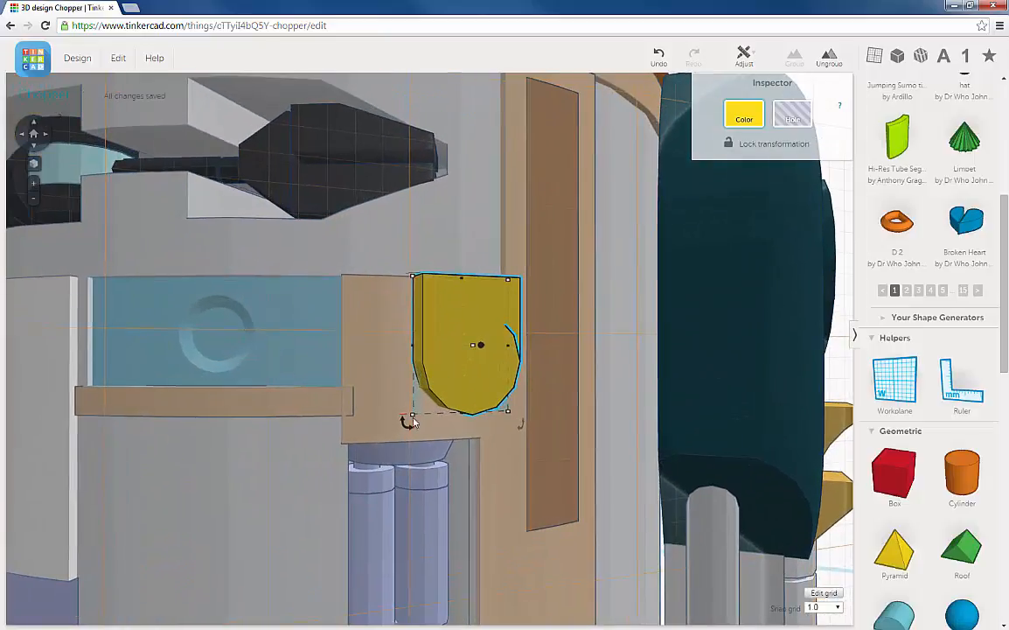
mouse_move(413, 420)
drag(414, 420, 442, 397)
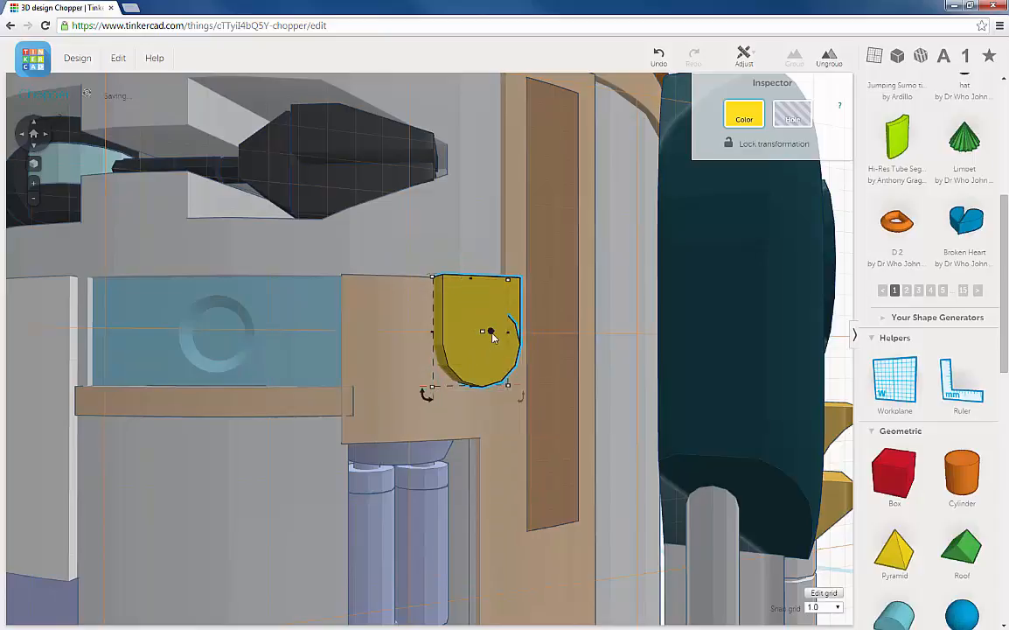
Nudge the yellow plate toward the light blue box and down, onto the middle of the tan panel's wide section
click(494, 338)
key(Left)
key(Left)
key(Left)
key(Left)
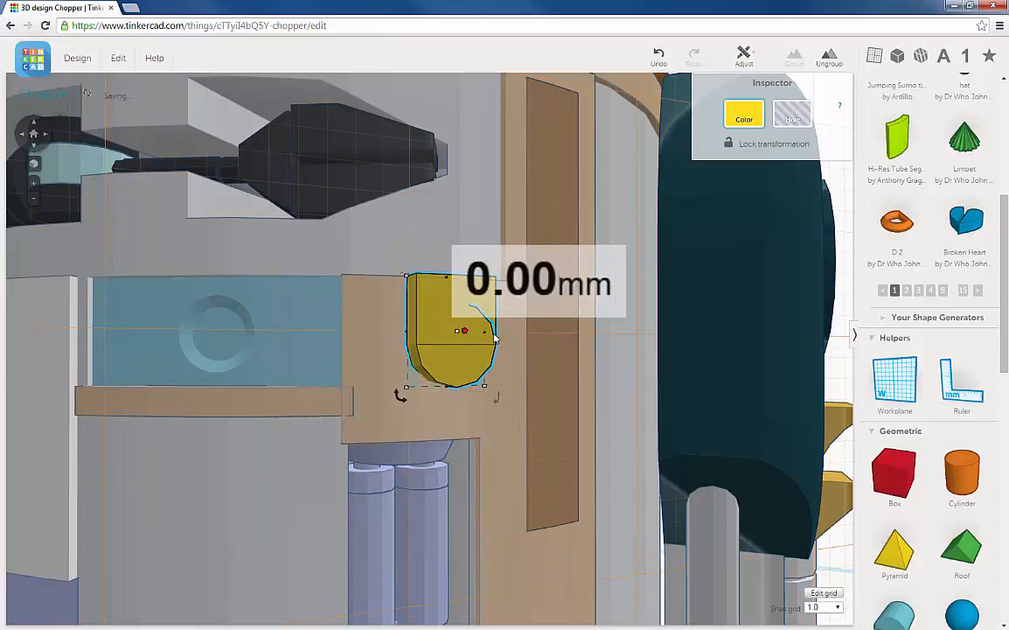
key(Right)
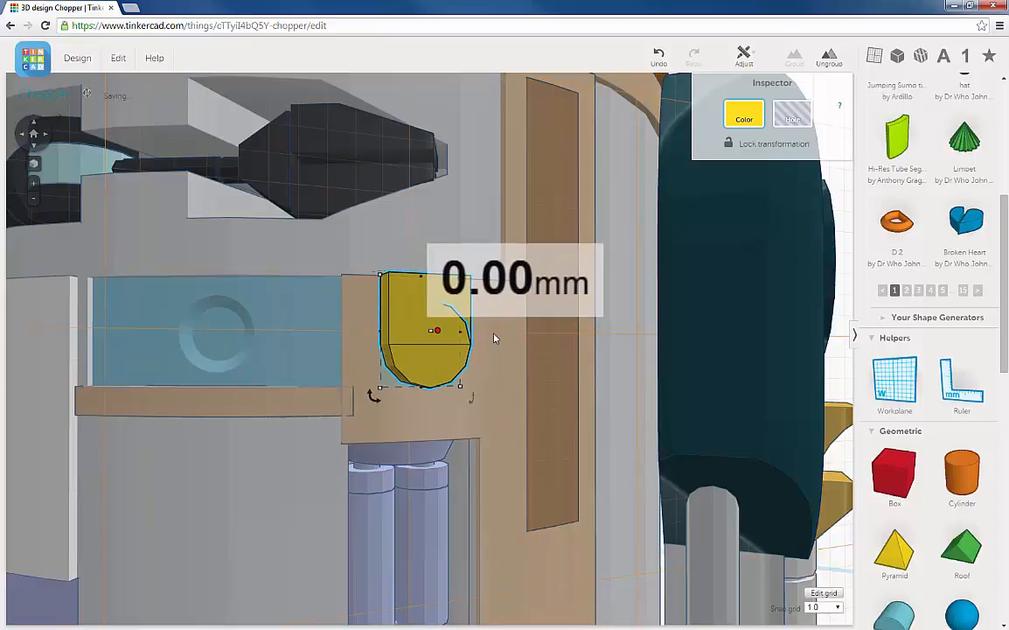
key(Down)
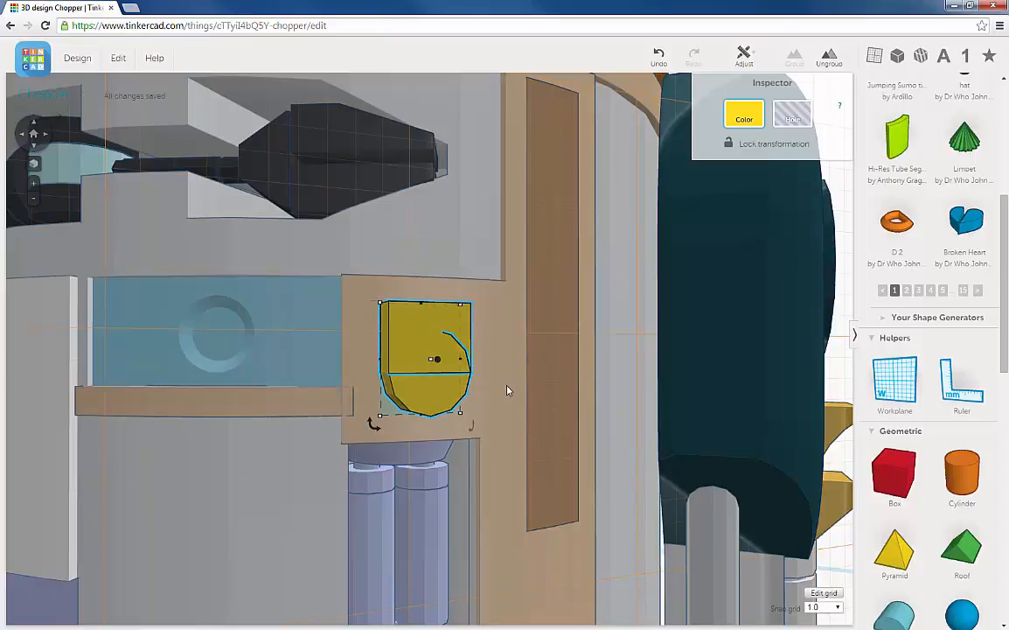
Set the snap grid to 0.5 and nudge the yellow plate one increment toward the brown strip
right_drag(509, 390, 473, 388)
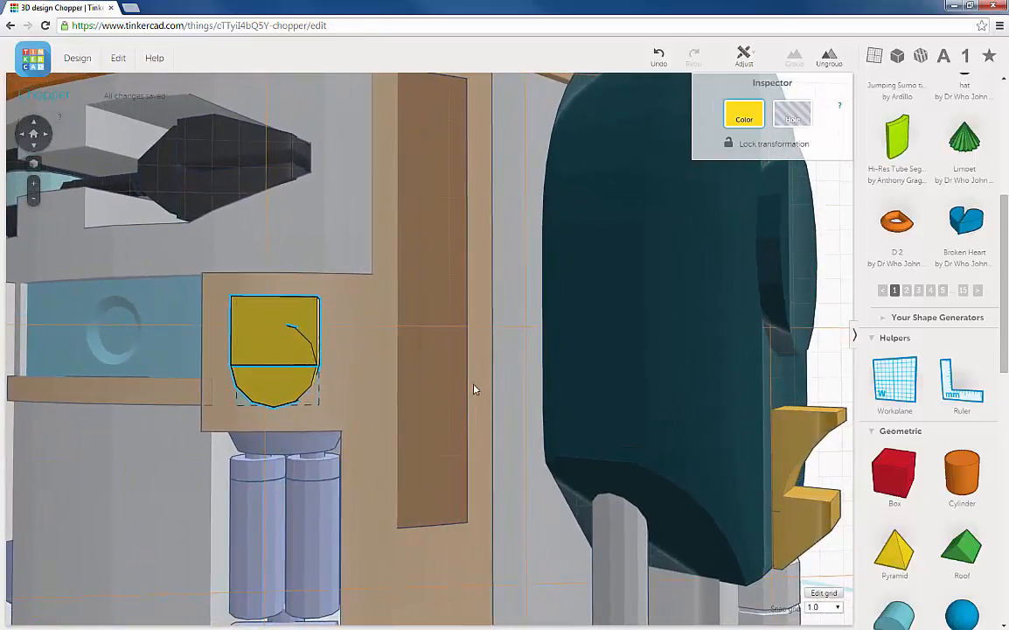
click(838, 607)
click(823, 571)
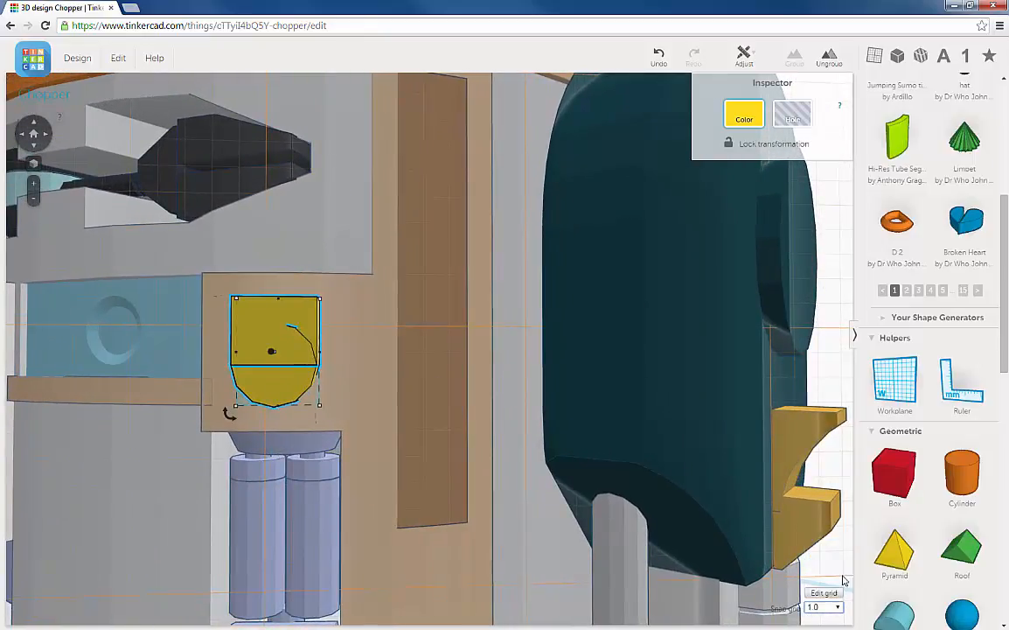
key(Right)
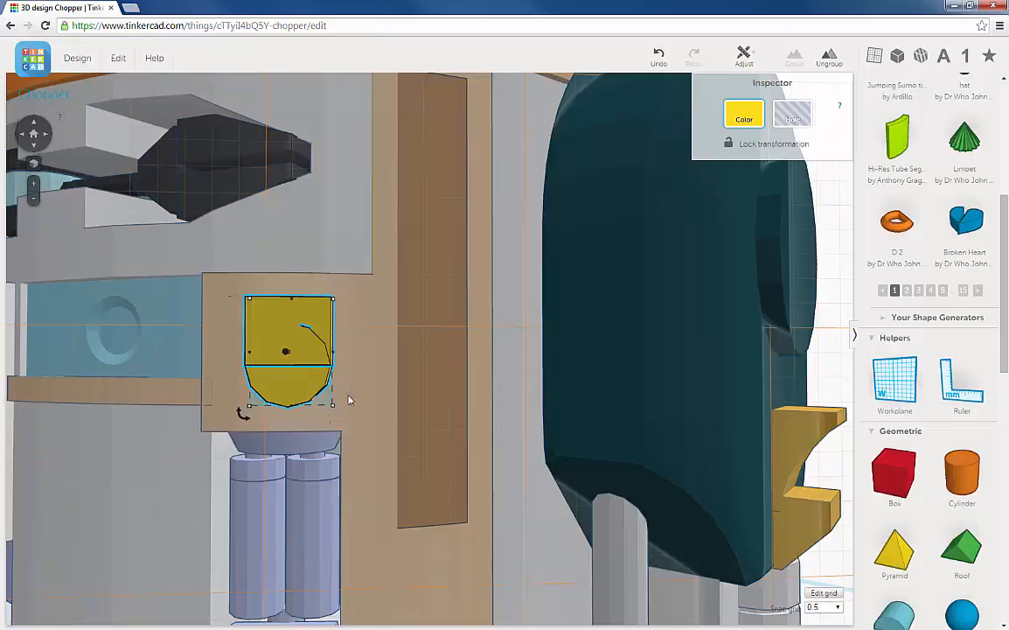
right_drag(349, 400, 384, 403)
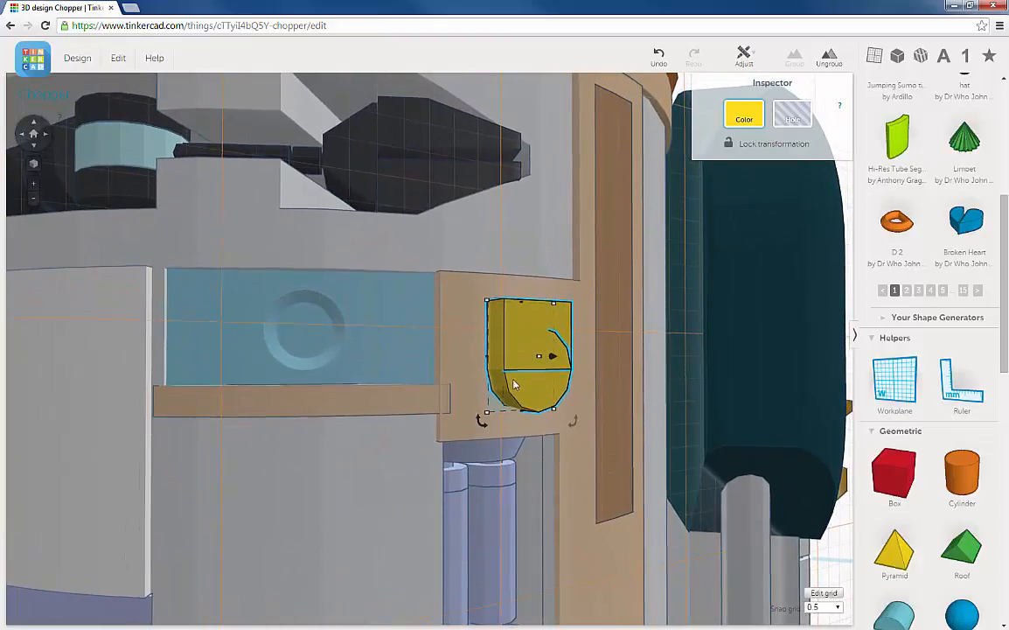
drag(553, 358, 545, 355)
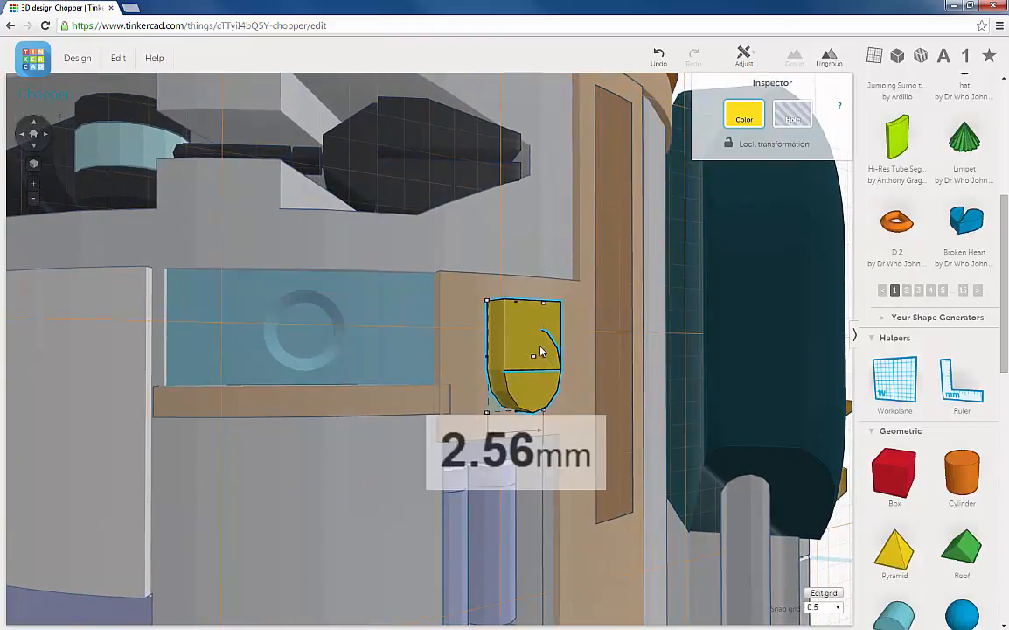
drag(536, 341, 537, 348)
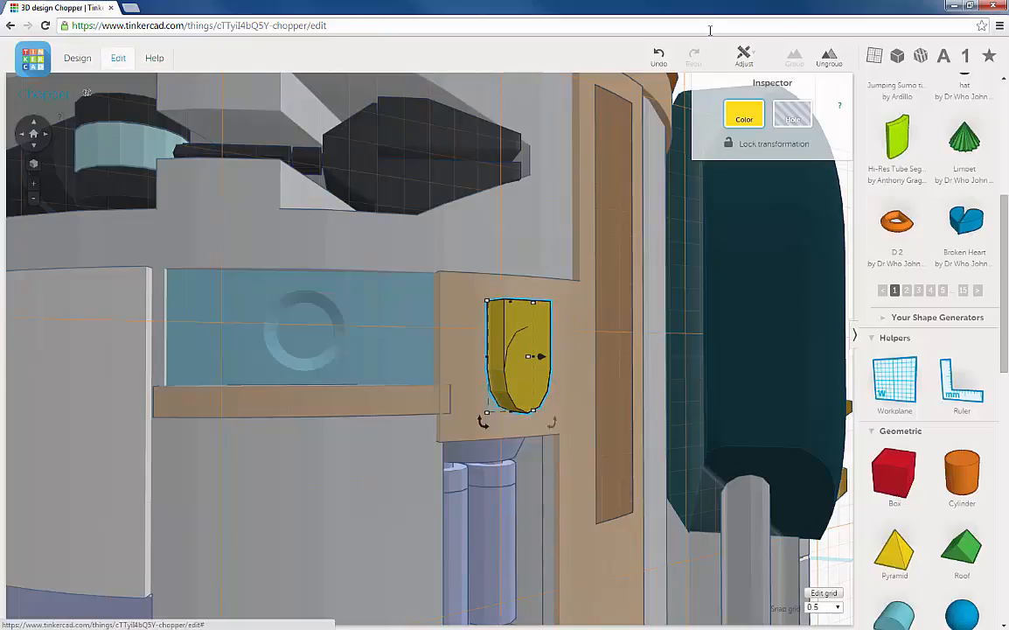
key(ctrl+z)
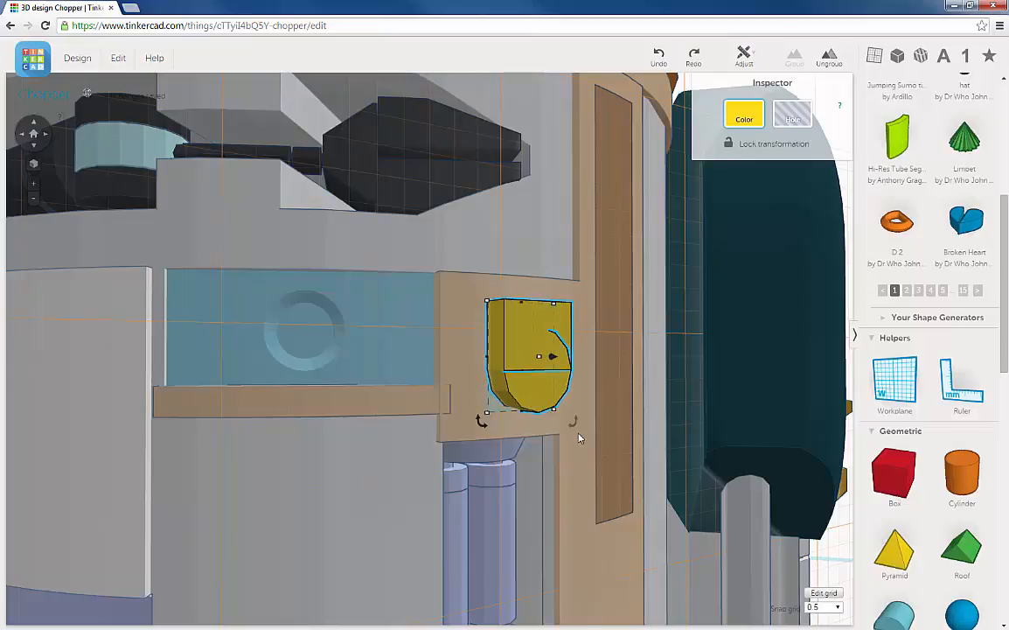
Push the yellow plate 1.00 mm into the tan panel so it sits nearly flush with the curved surface
right_drag(613, 422, 730, 332)
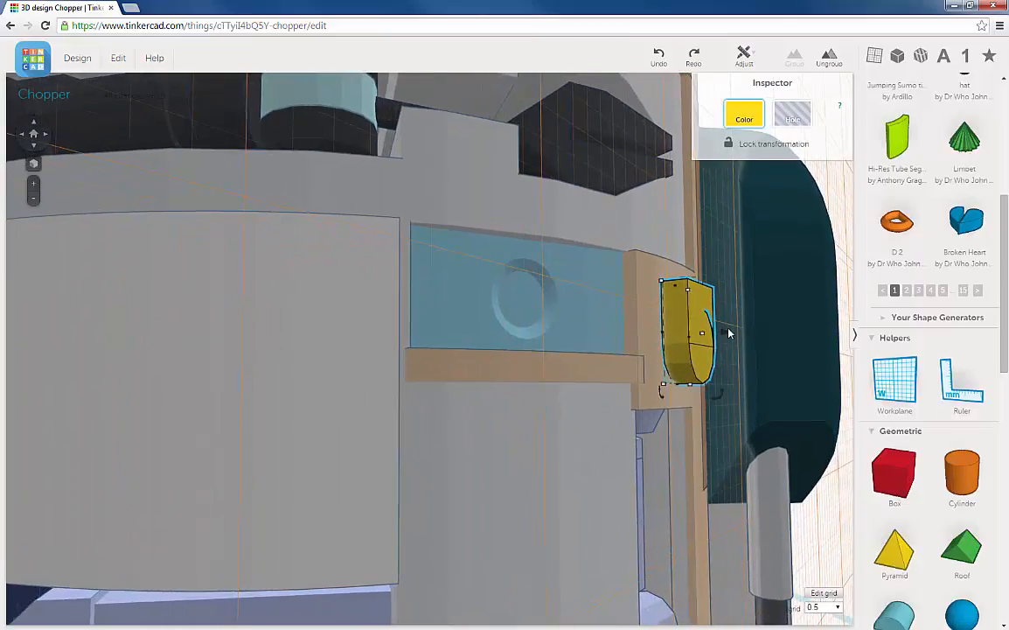
drag(725, 334, 703, 328)
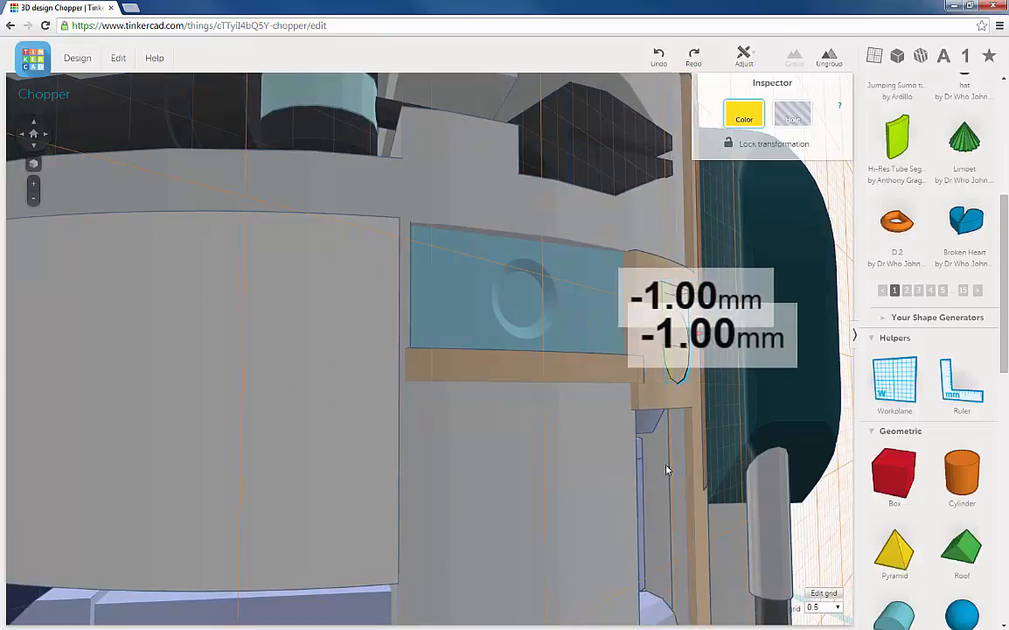
drag(667, 470, 680, 408)
right_drag(650, 414, 616, 426)
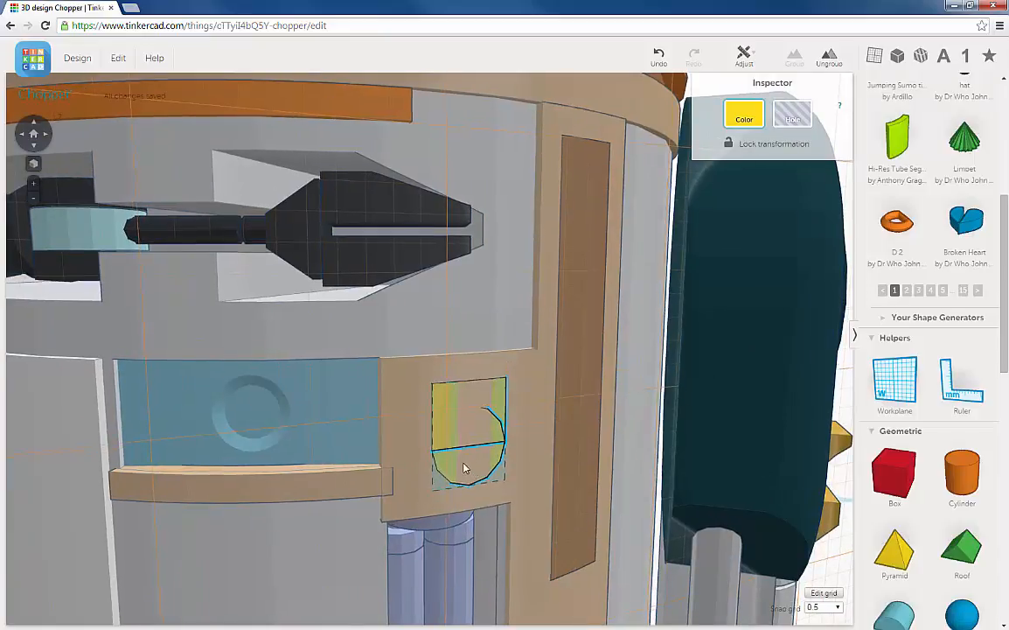
scroll(468, 471, up, 3)
scroll(473, 438, up, 2)
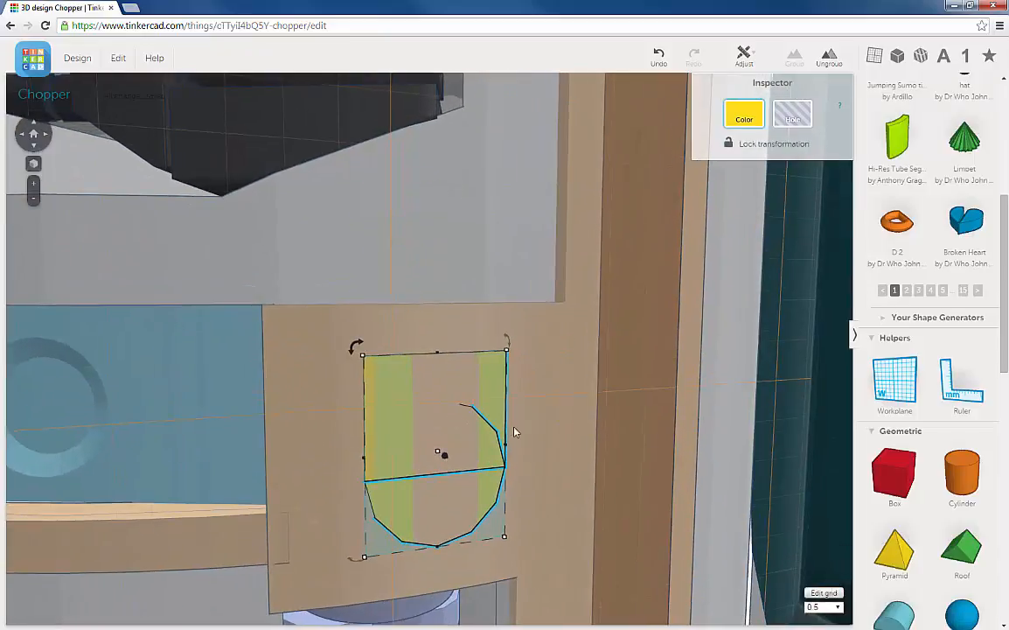
scroll(514, 431, down, 3)
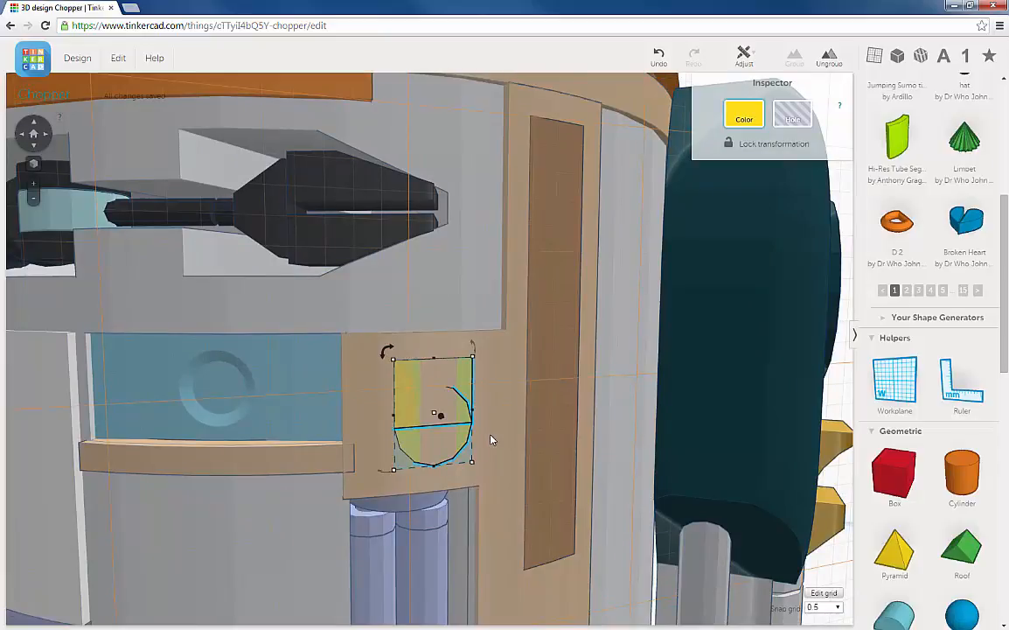
Duplicate the yellow plate in place as a hole and group the copy with the tan panel to cut a matching recess
click(115, 59)
click(130, 112)
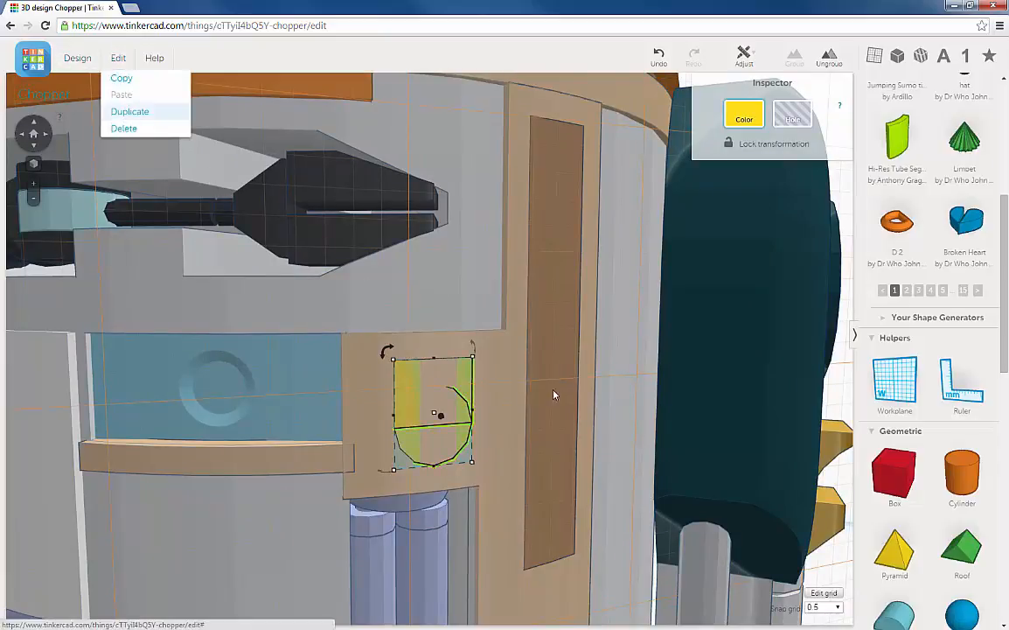
shift+click(487, 392)
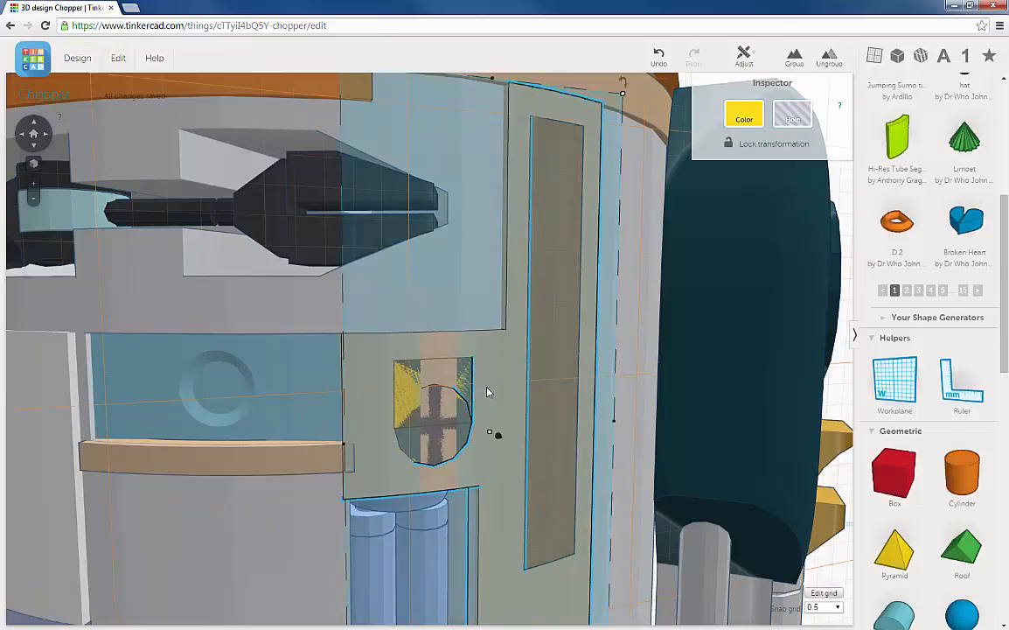
click(794, 58)
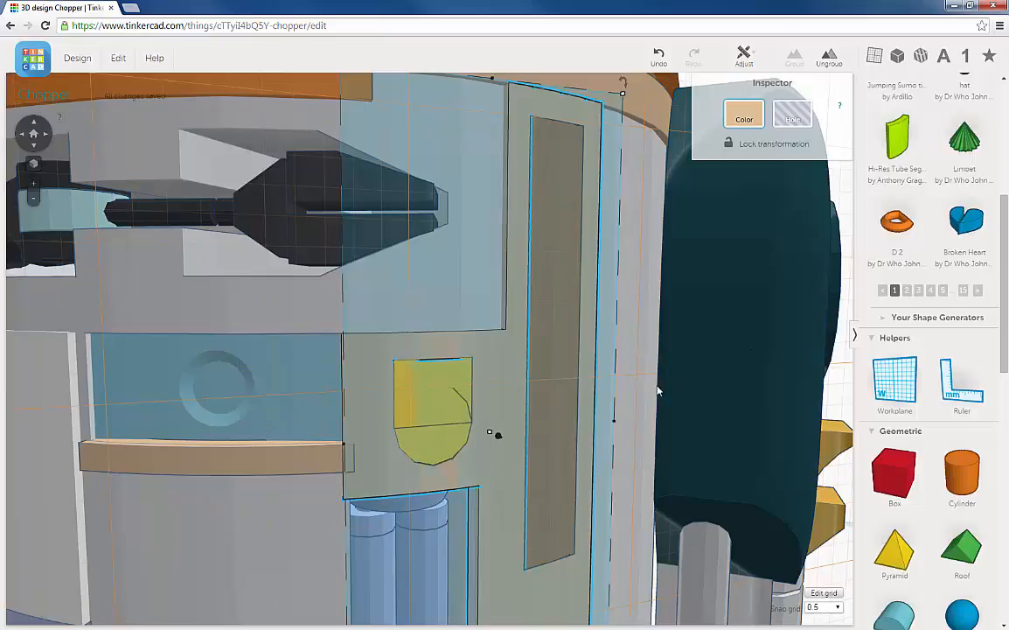
scroll(657, 390, down, 3)
click(784, 329)
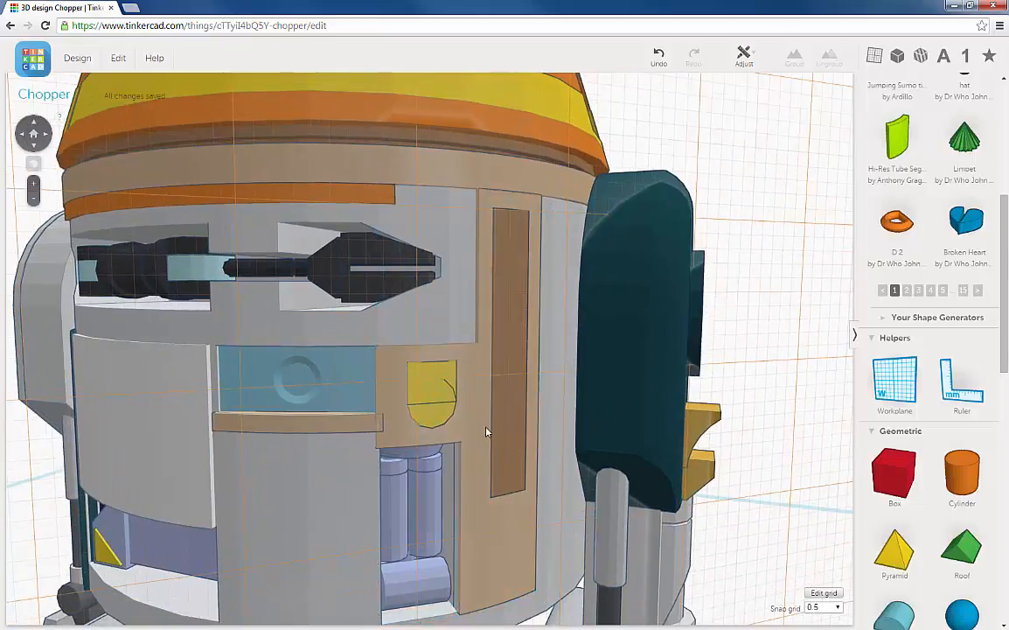
Return the workplane to the base grid and inspect the droid's front from several angles
scroll(487, 431, down, 3)
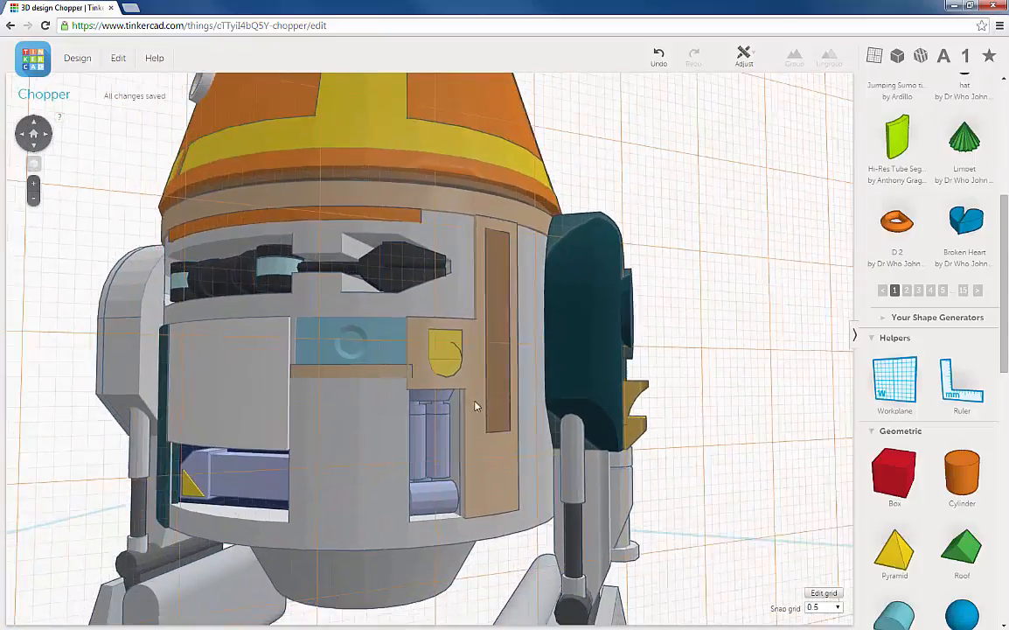
right_drag(475, 406, 493, 409)
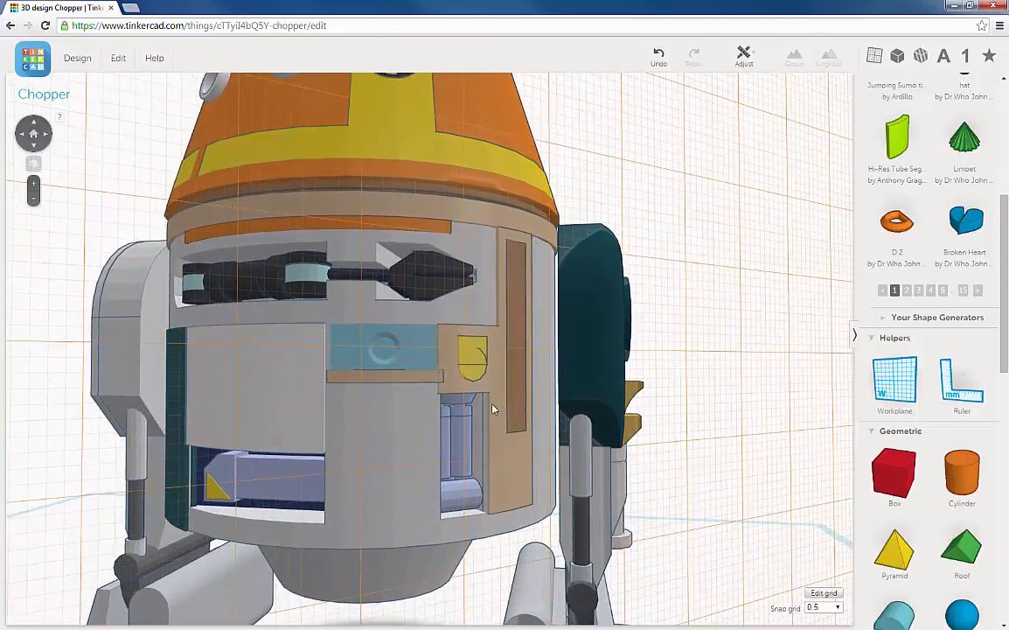
scroll(491, 410, down, 3)
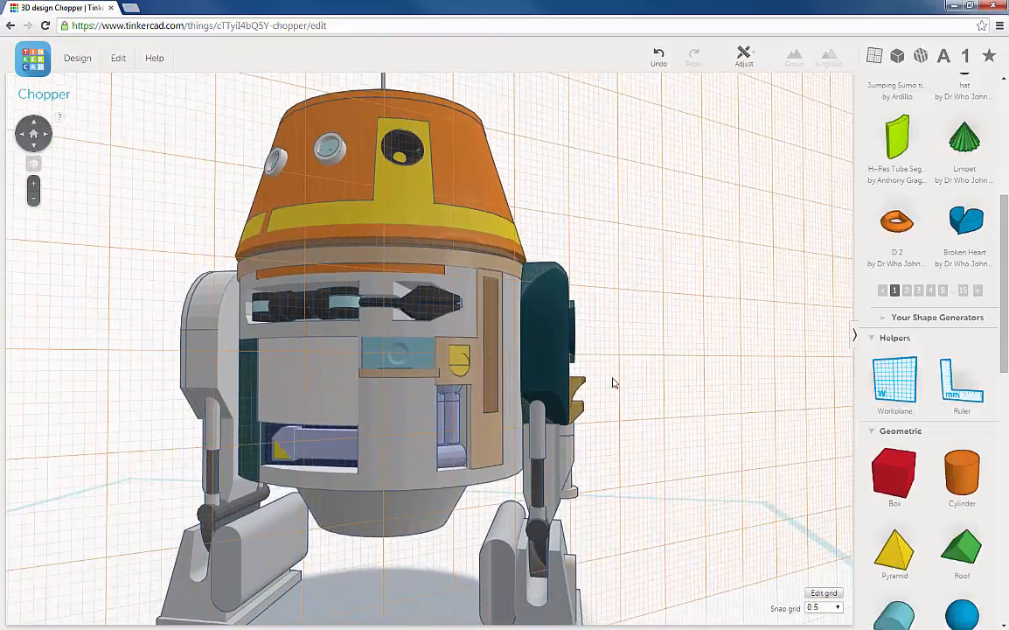
click(901, 371)
click(678, 531)
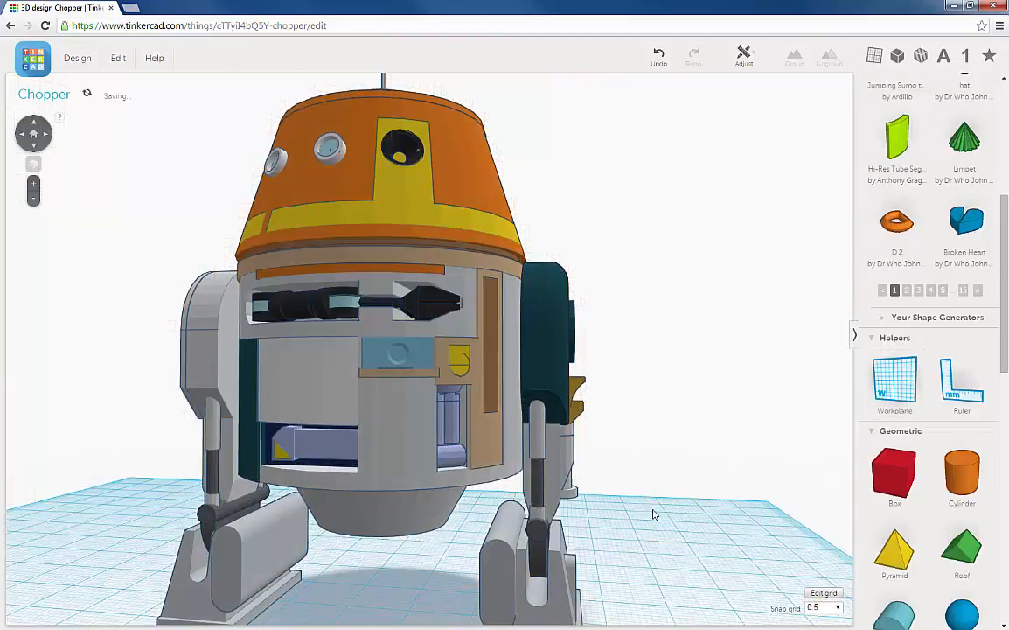
right_drag(653, 514, 617, 518)
right_drag(672, 468, 746, 462)
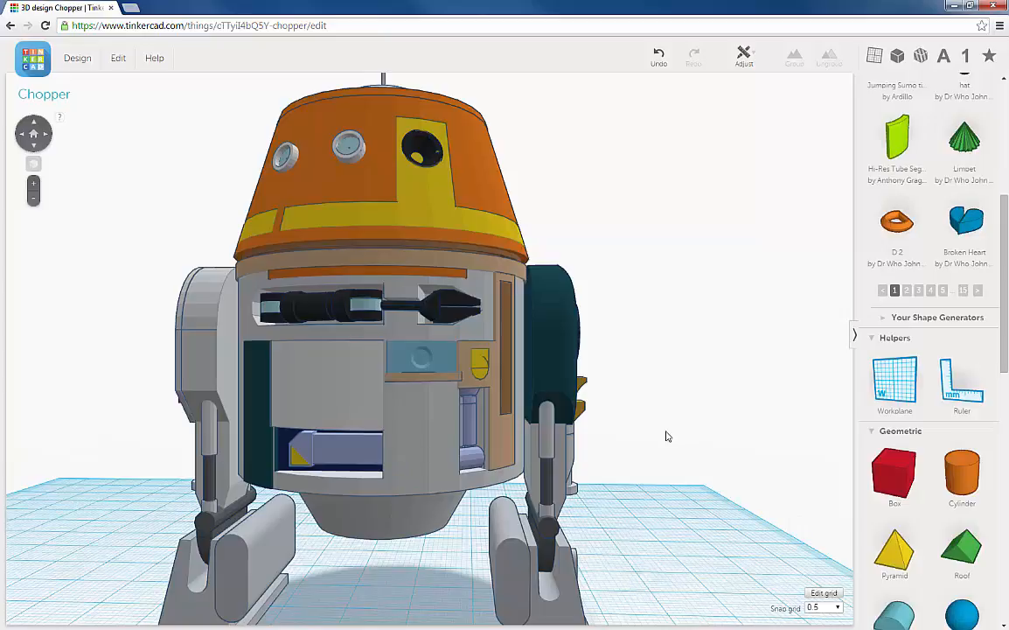
scroll(665, 430, up, 2)
scroll(665, 428, down, 2)
Place the workplane on the grey body front below the light blue box and add a Rounded Cube from the community shape generators there
drag(892, 387, 415, 466)
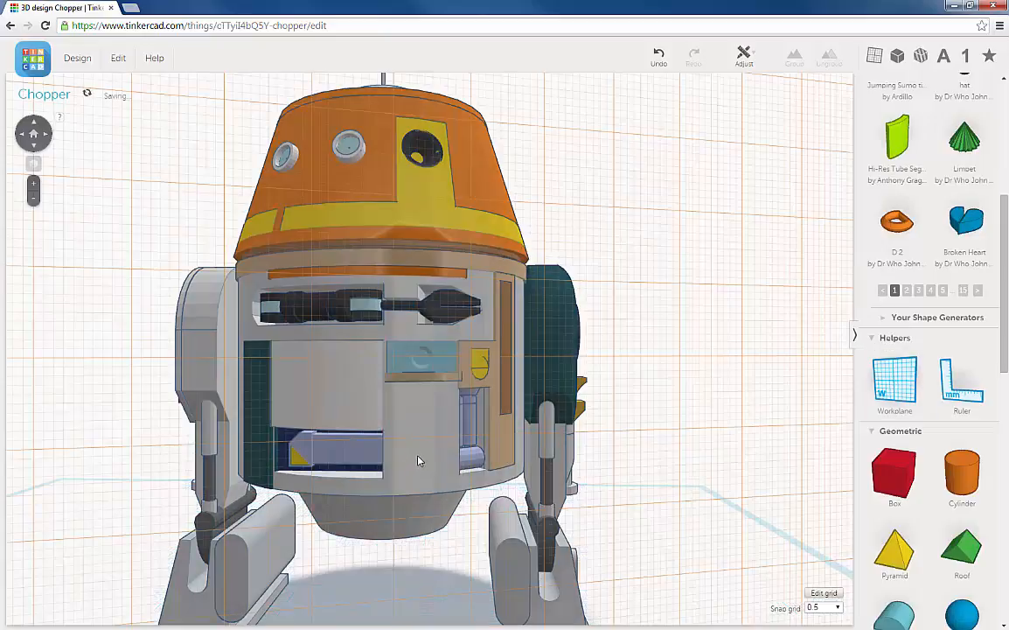
scroll(418, 461, up, 2)
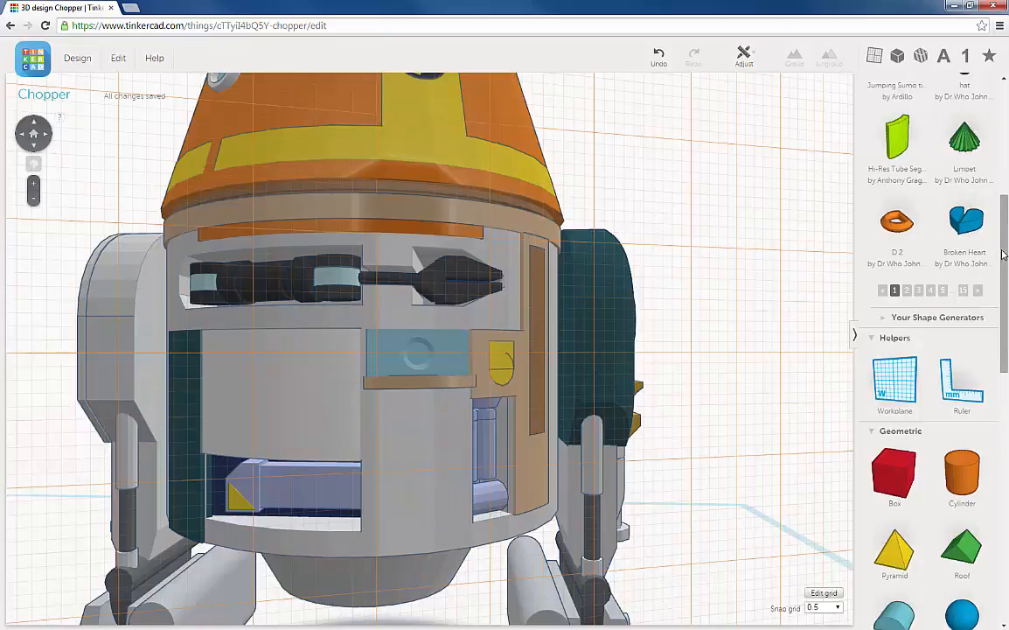
drag(1004, 253, 1004, 188)
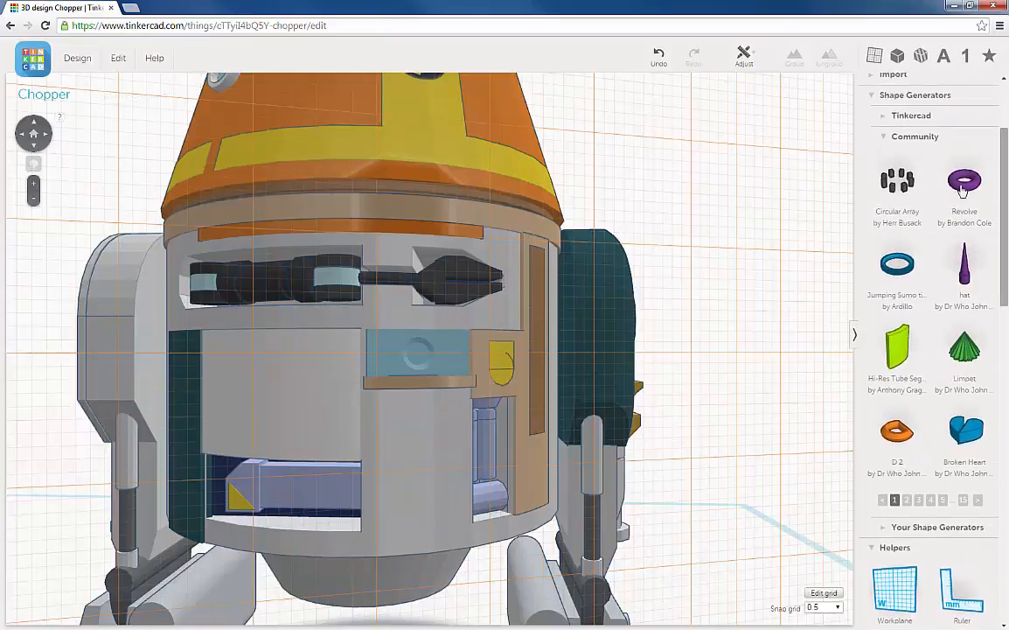
click(906, 503)
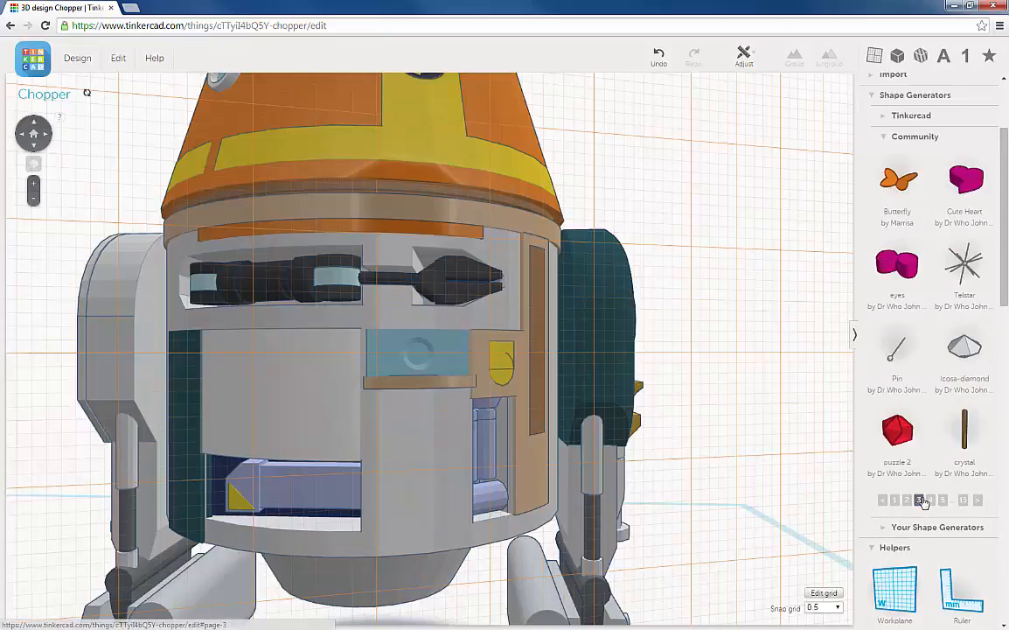
click(920, 501)
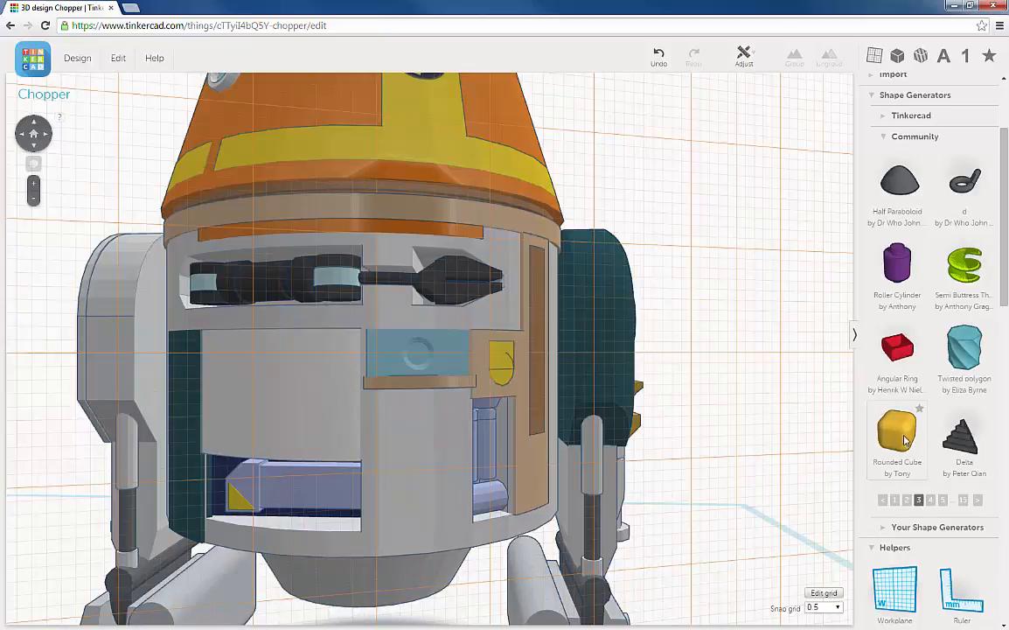
drag(901, 434, 384, 451)
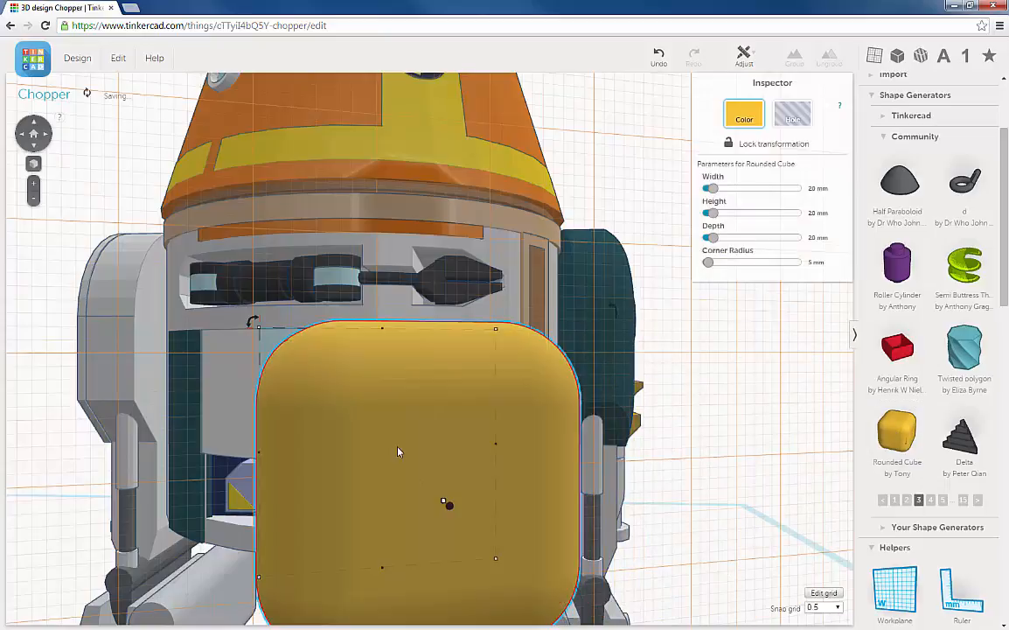
scroll(439, 445, down, 3)
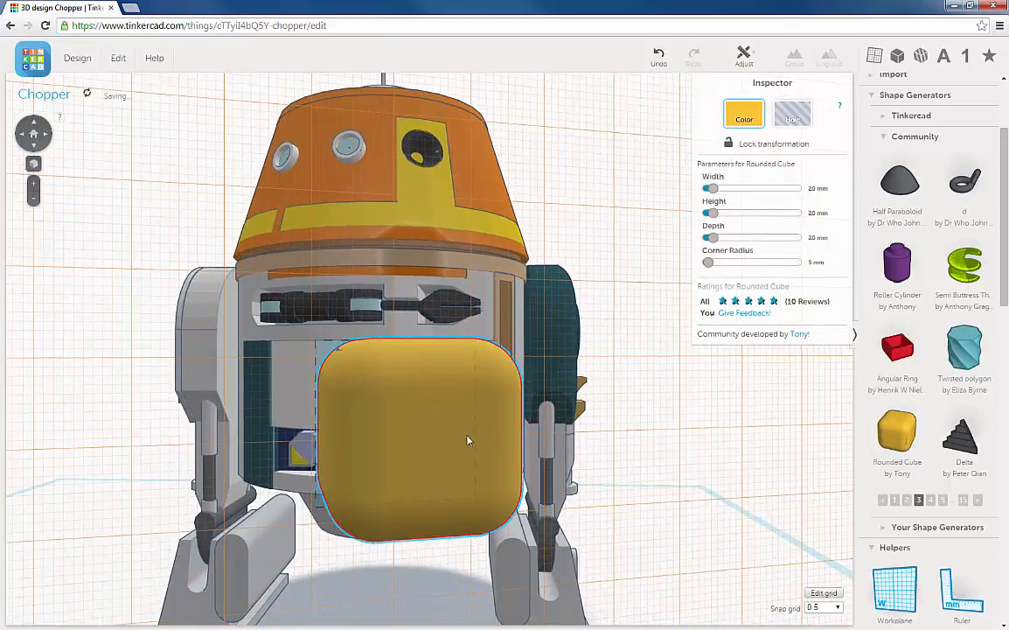
Set the rounded cube's height to 2 mm so it becomes a thin plate on the body front
right_drag(469, 441, 484, 446)
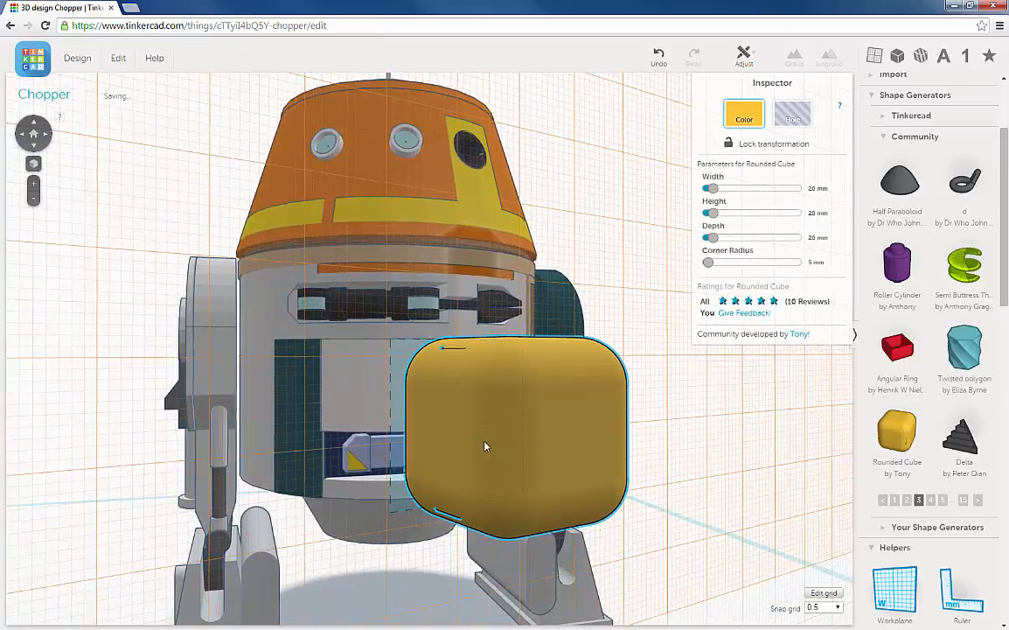
click(819, 213)
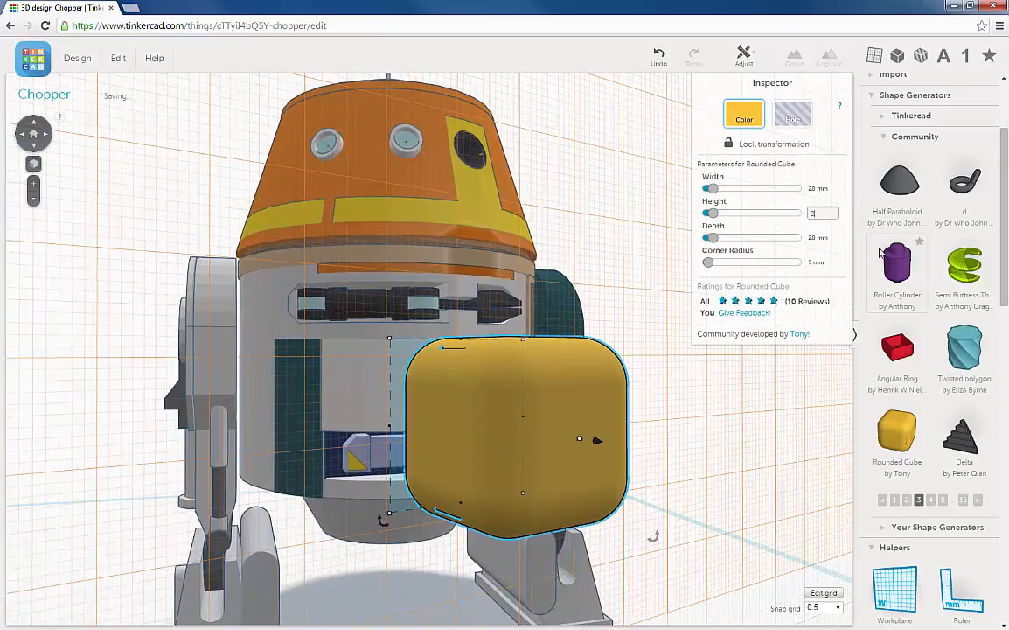
key(Return)
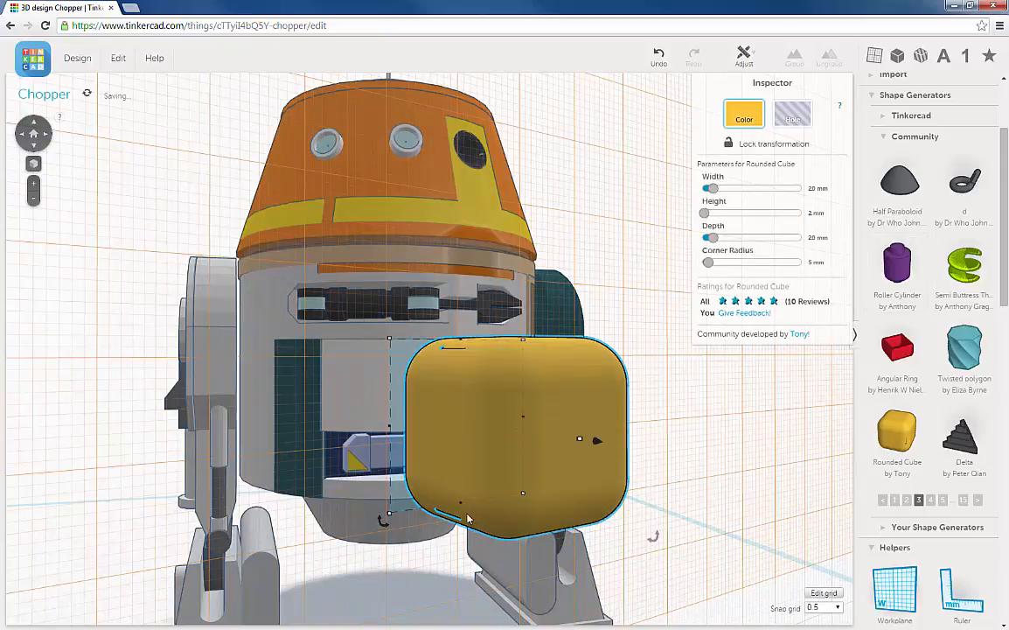
right_drag(456, 418, 422, 421)
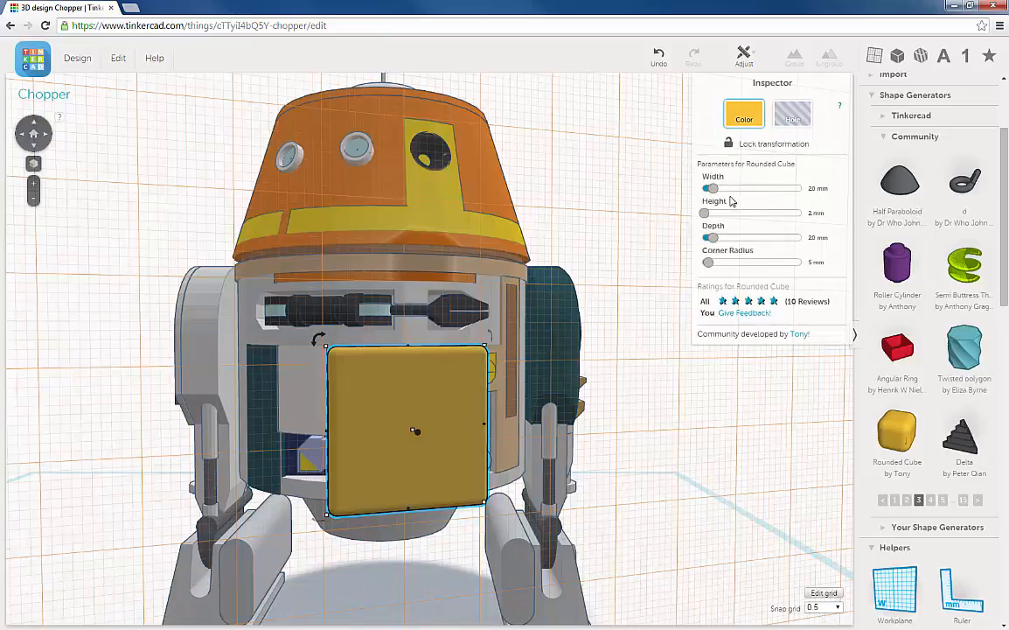
Set the rounded cube's width and depth to 10 mm each
click(813, 187)
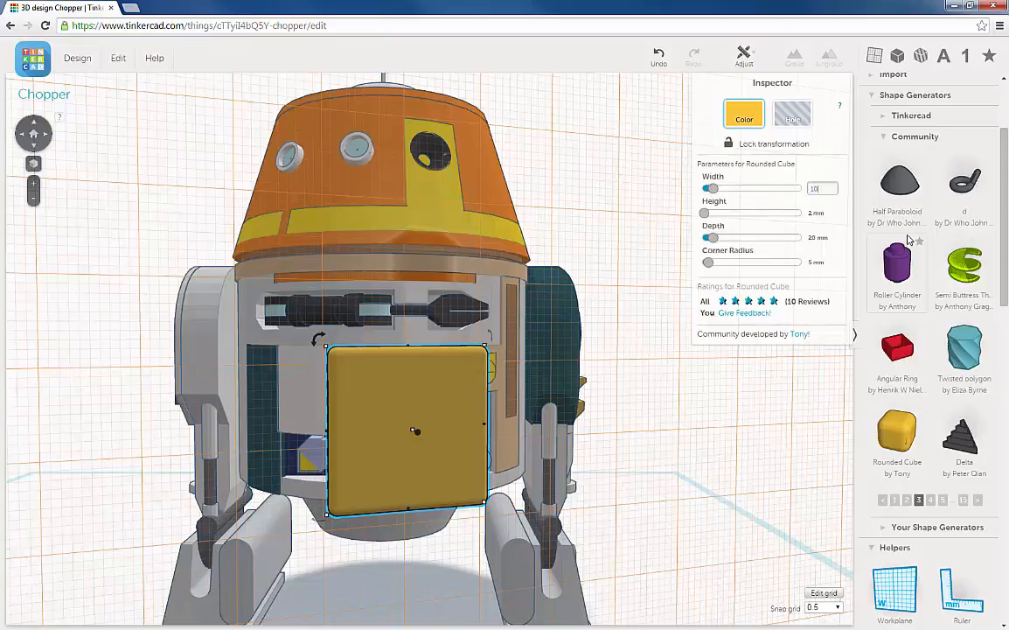
text(10)
key(Return)
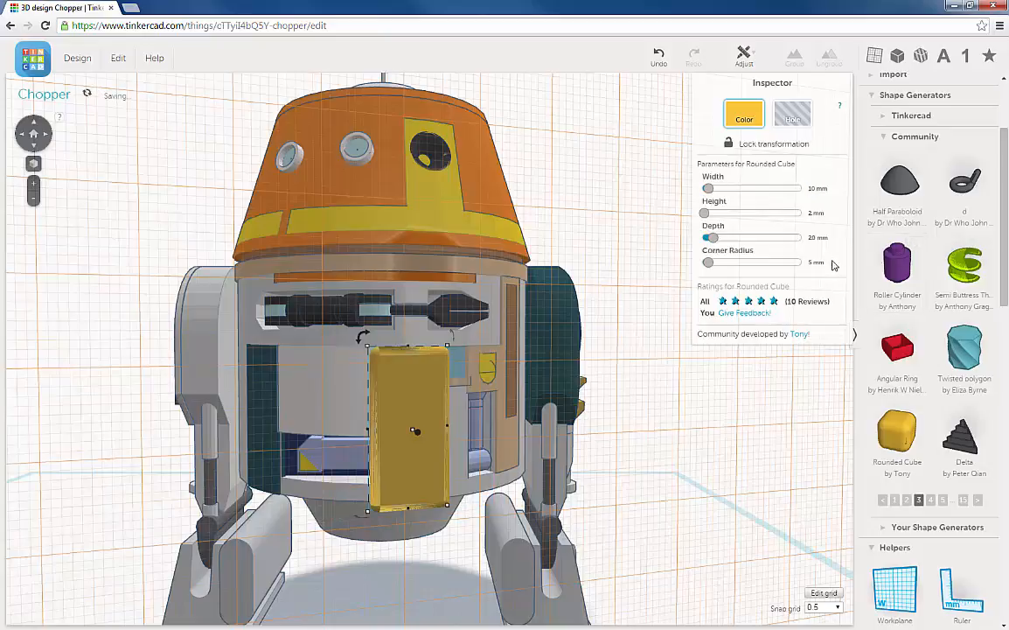
click(816, 237)
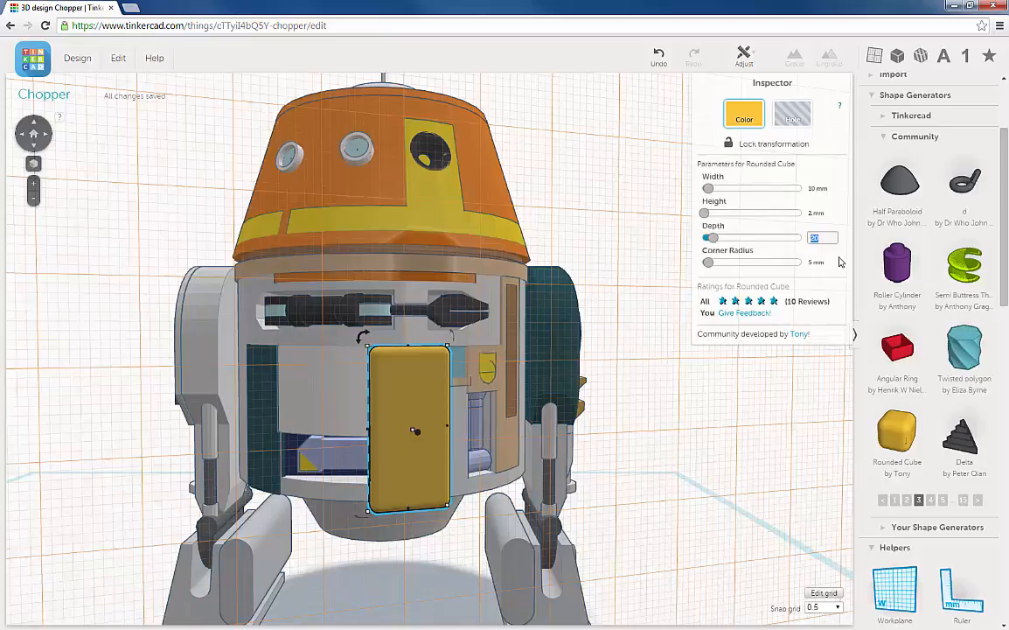
text(10)
key(Return)
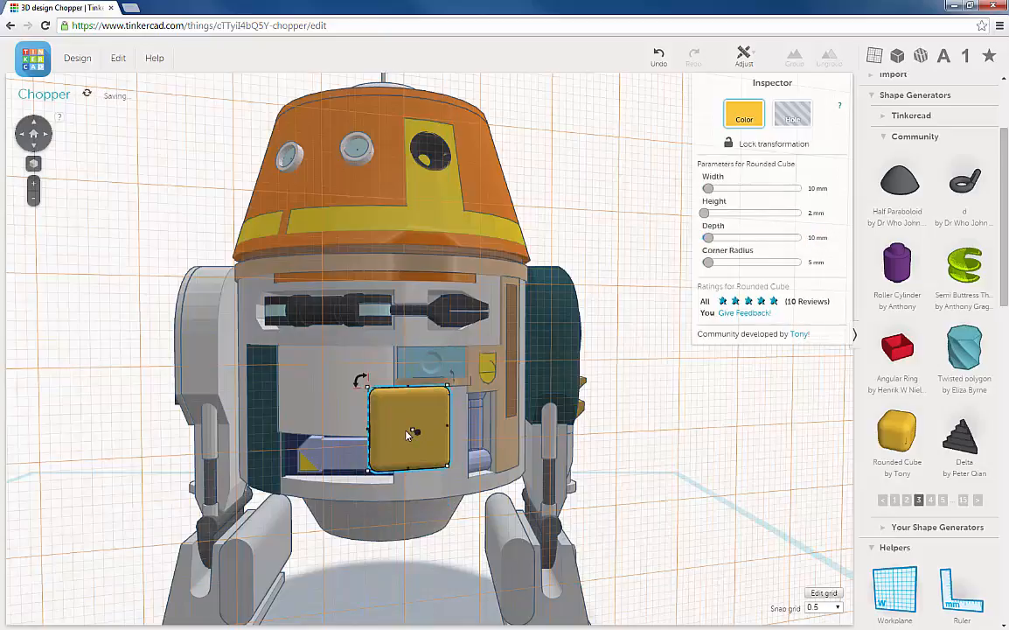
Reduce the rounded cube's width and depth to 5 mm each
scroll(414, 430, up, 5)
scroll(403, 436, down, 4)
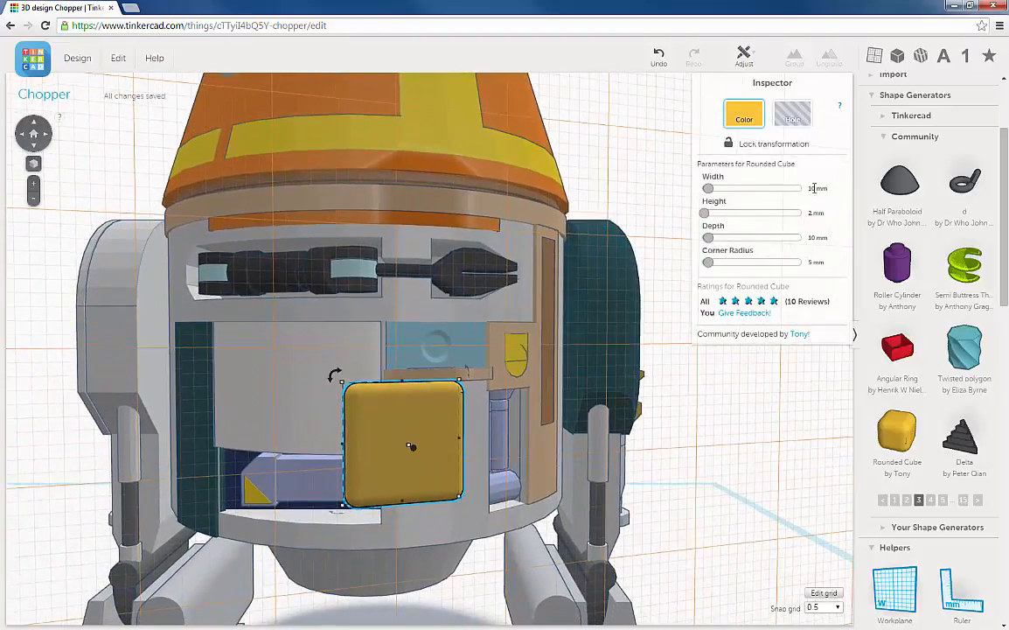
key(Tab)
key(Return)
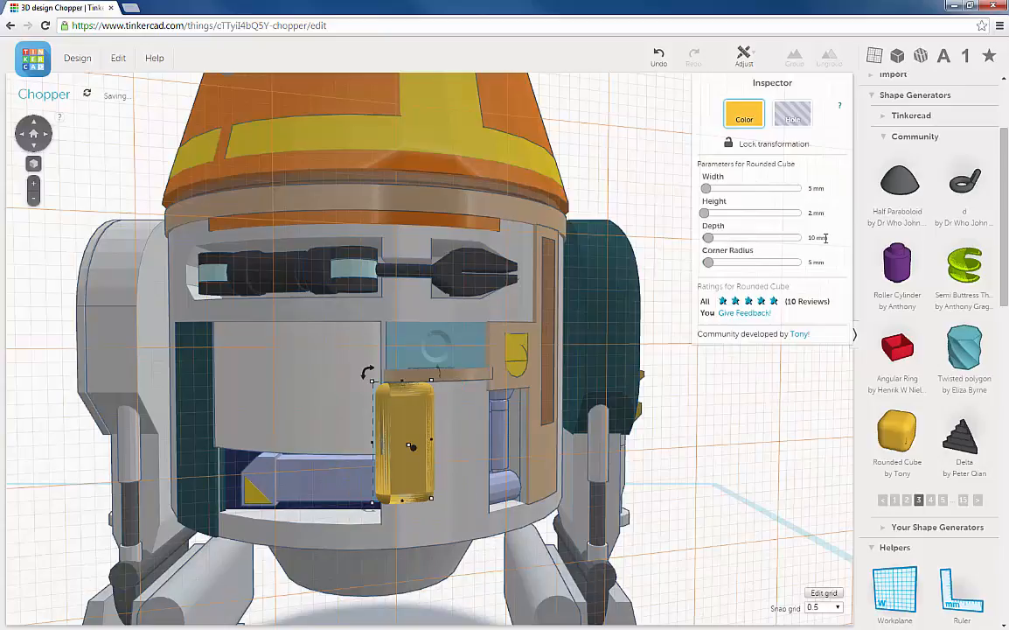
click(818, 237)
text(5)
key(Return)
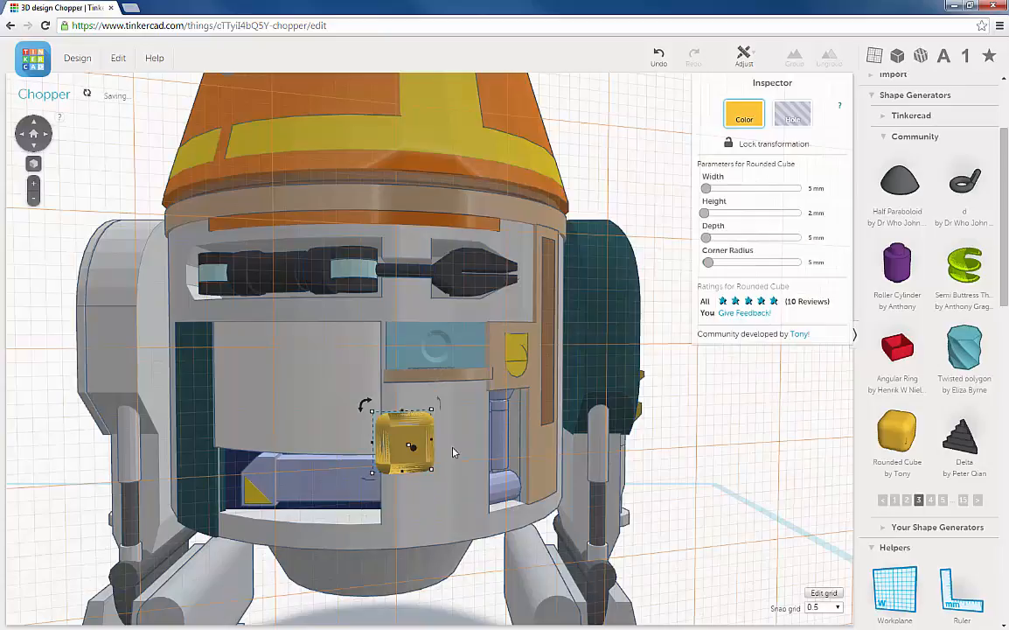
Set the rounded cube's corner radius to 2 mm
click(813, 263)
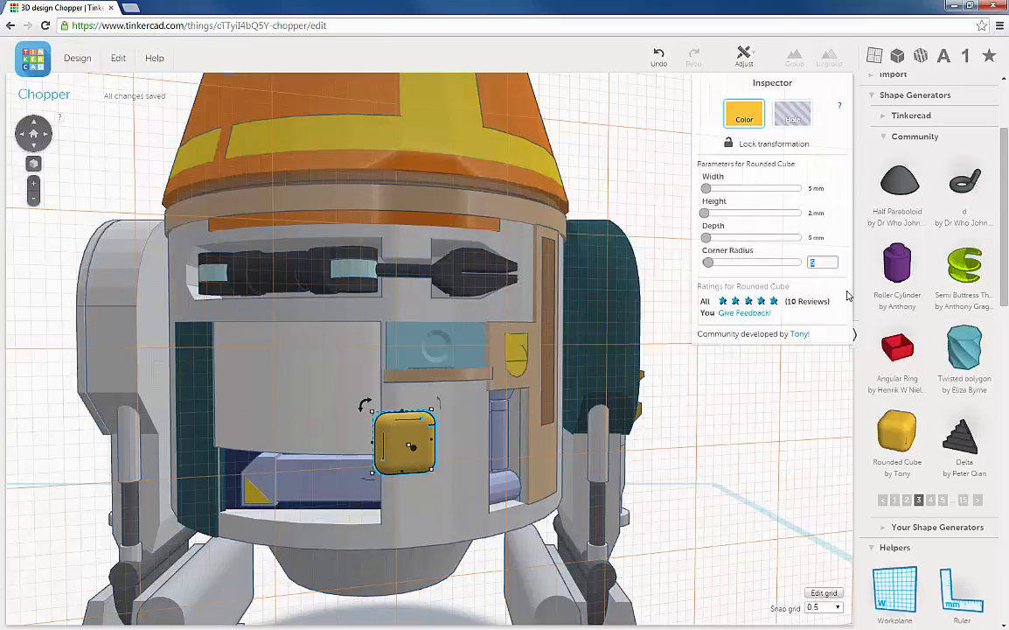
text(2)
key(Return)
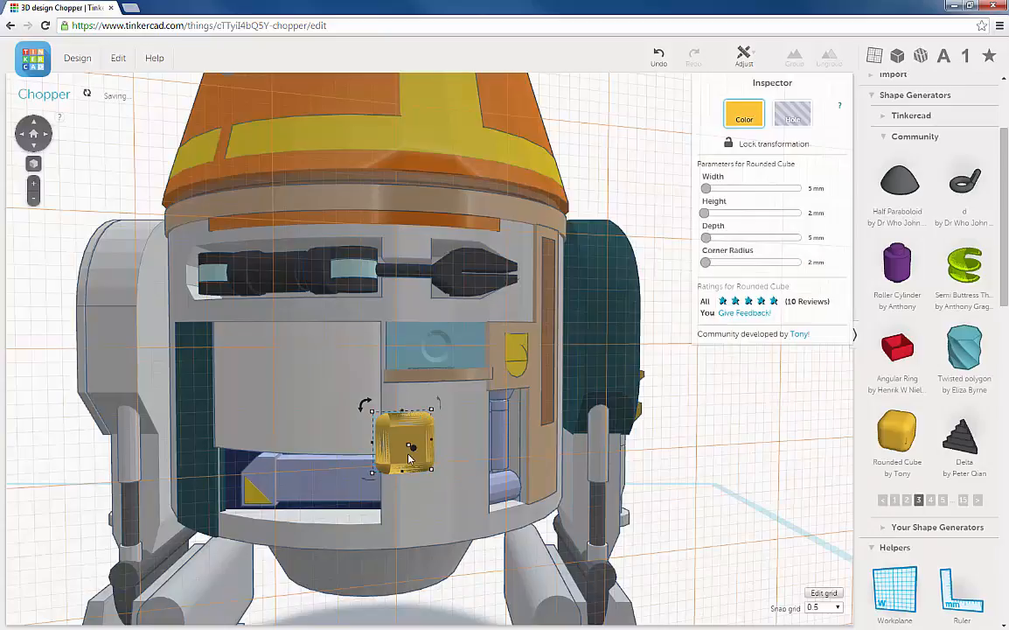
Enlarge the rounded cube to 7 mm in both width and depth
scroll(411, 456, up, 5)
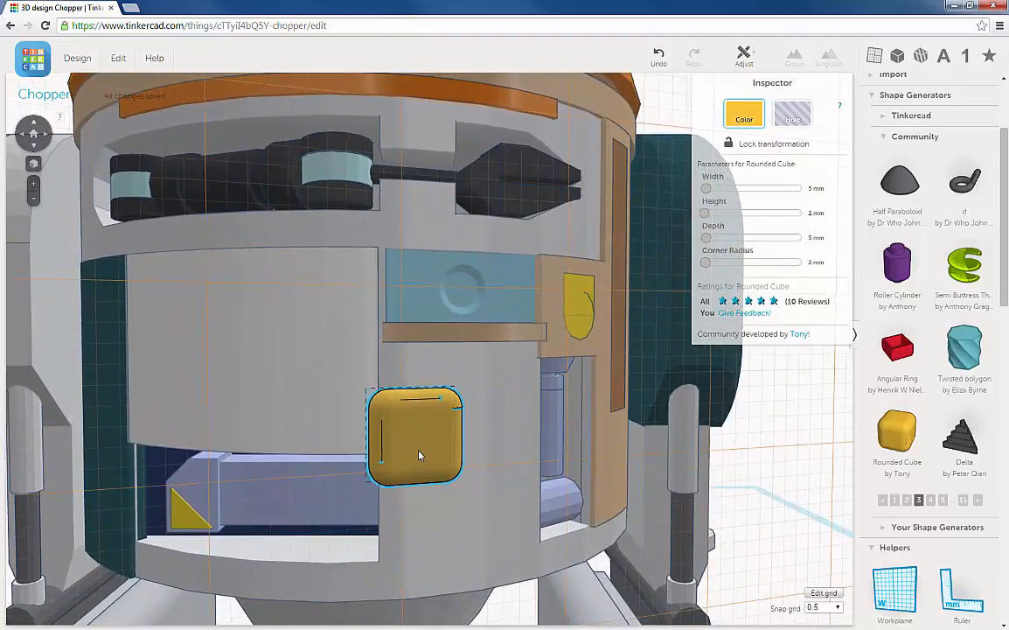
right_drag(430, 453, 404, 449)
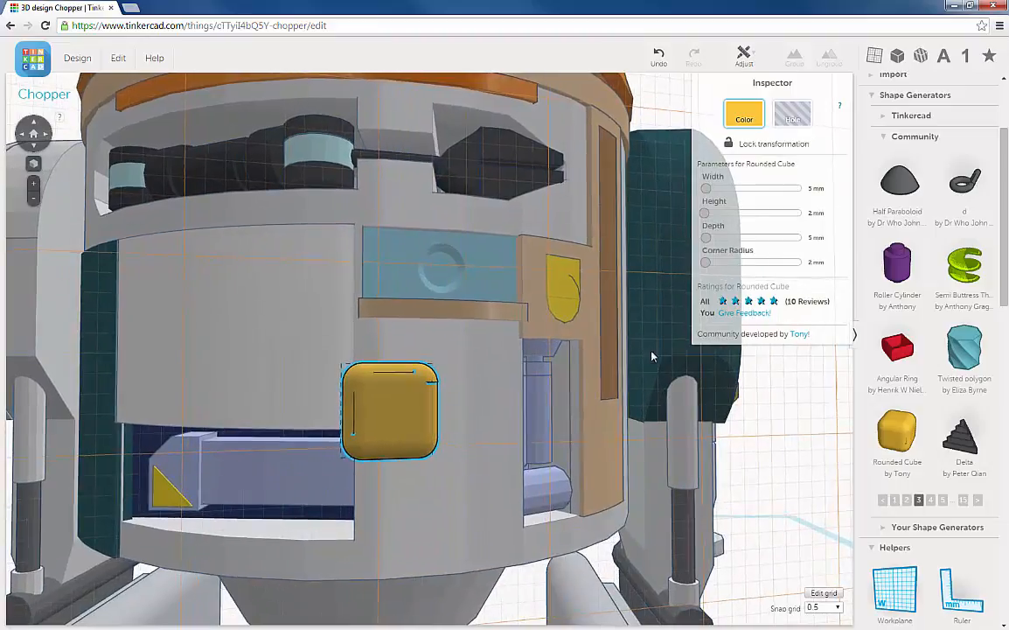
click(815, 187)
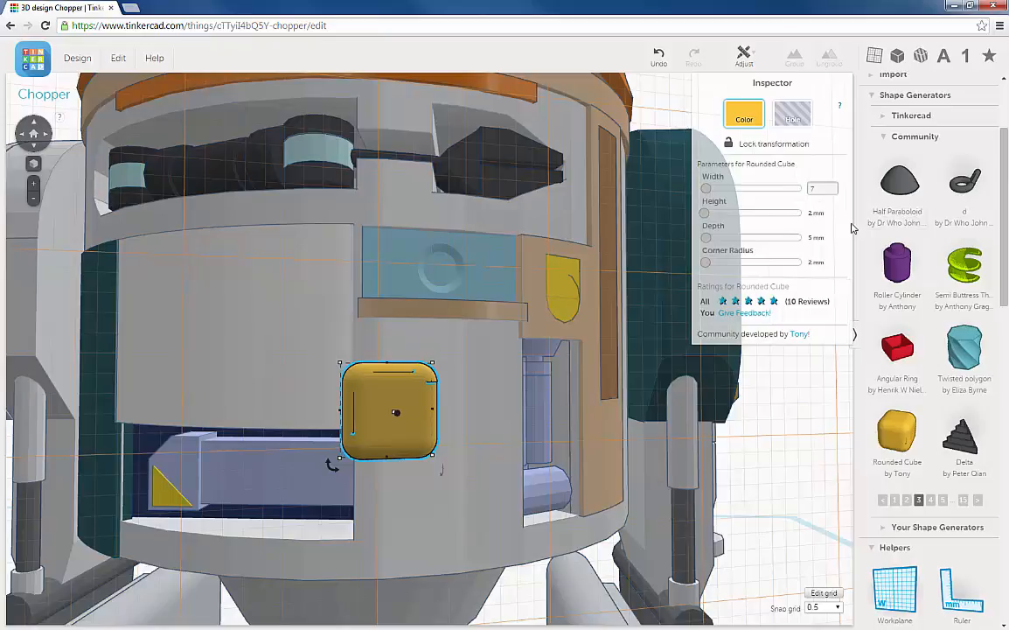
key(Return)
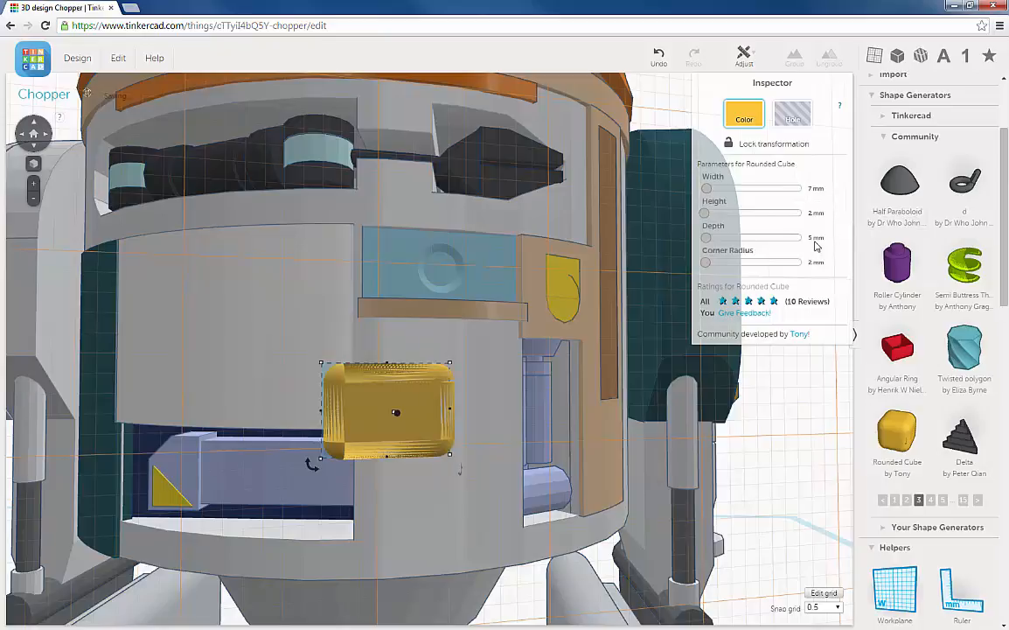
click(816, 238)
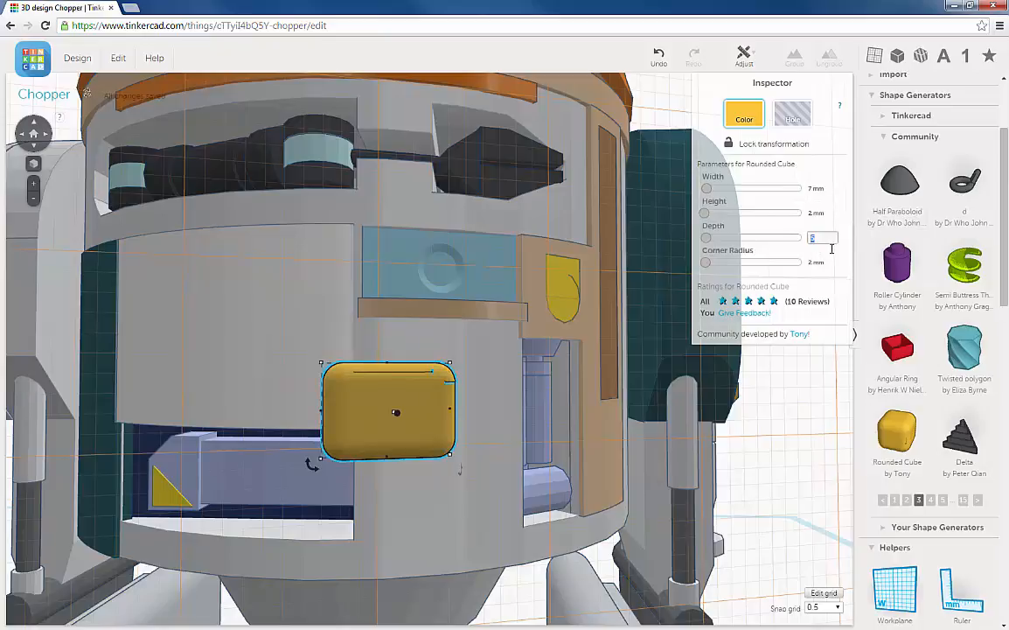
text(7)
key(Return)
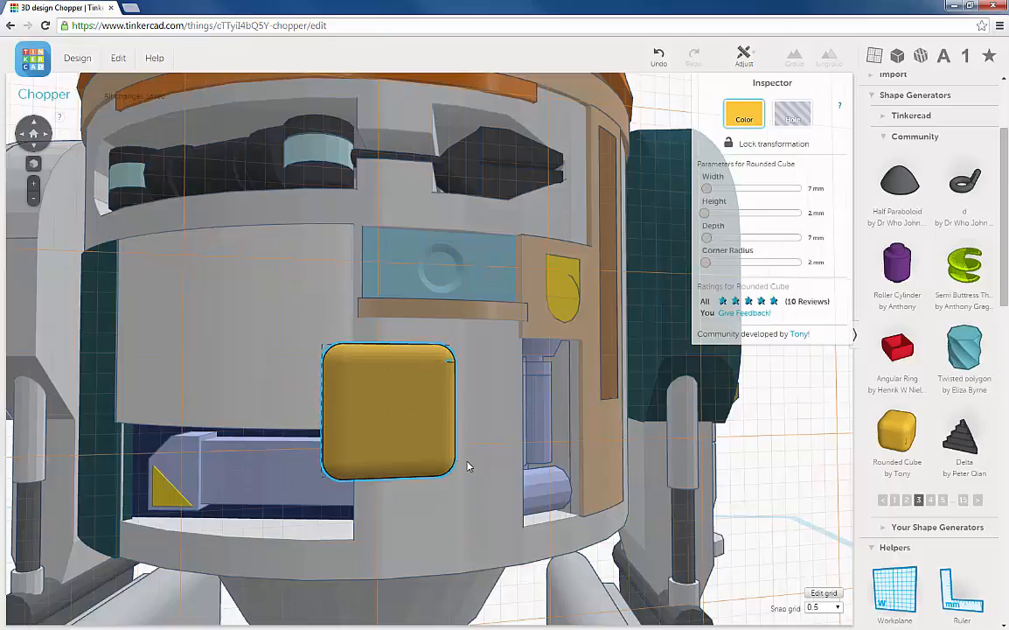
right_drag(467, 462, 460, 457)
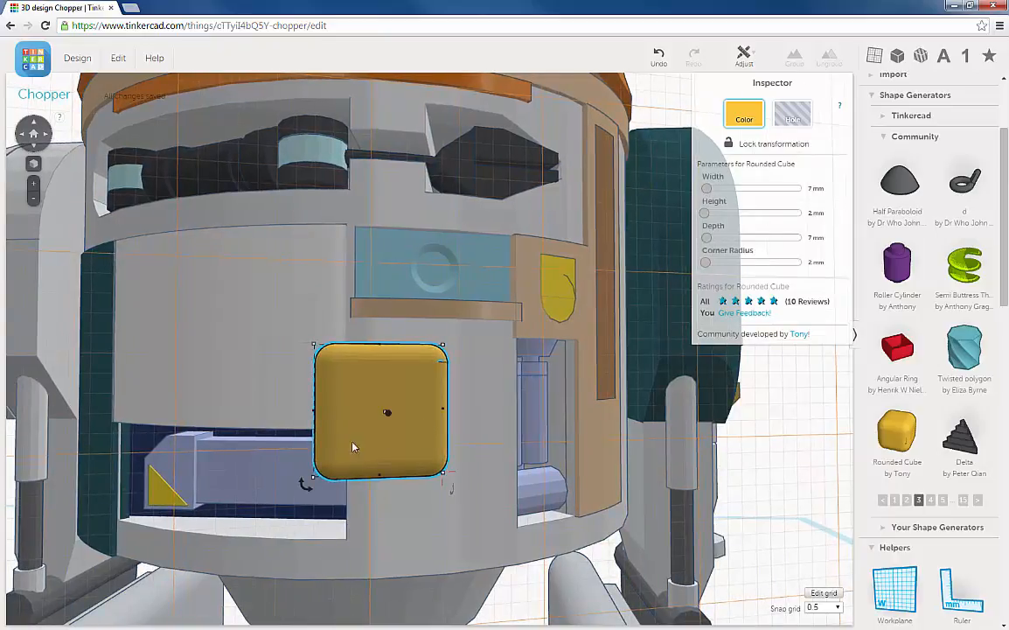
Add a Box Hole on the body-front workplane so that it covers the yellow rounded cube
right_drag(354, 447, 533, 335)
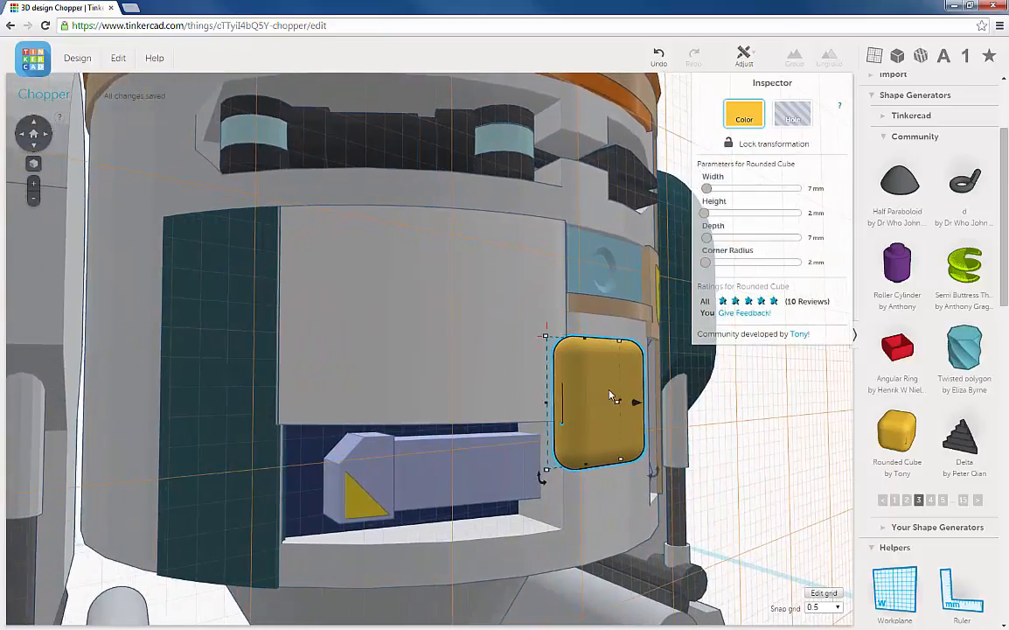
right_drag(610, 395, 652, 376)
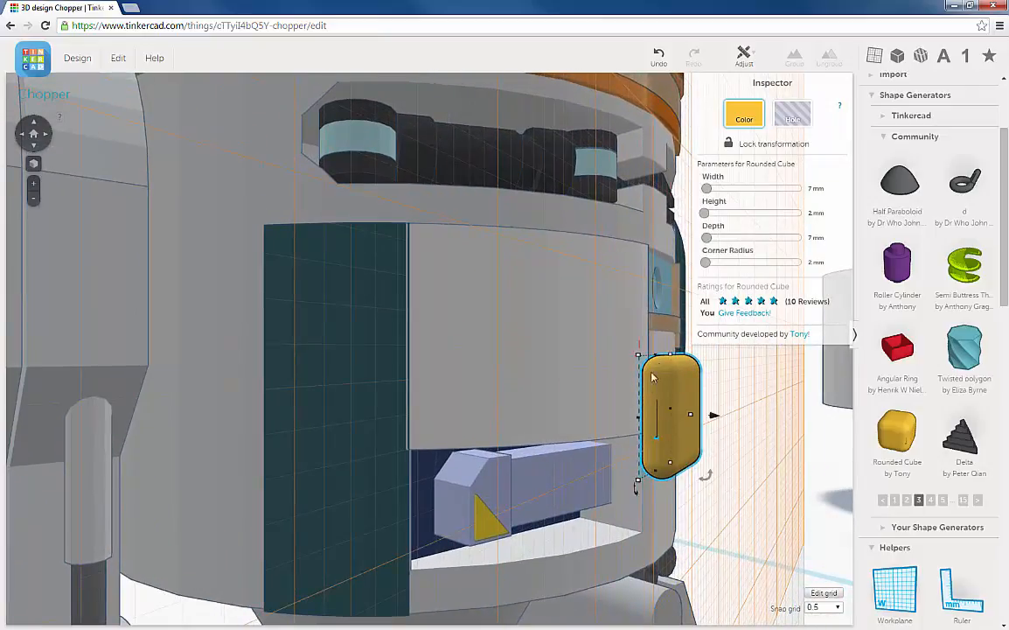
right_drag(654, 428, 556, 459)
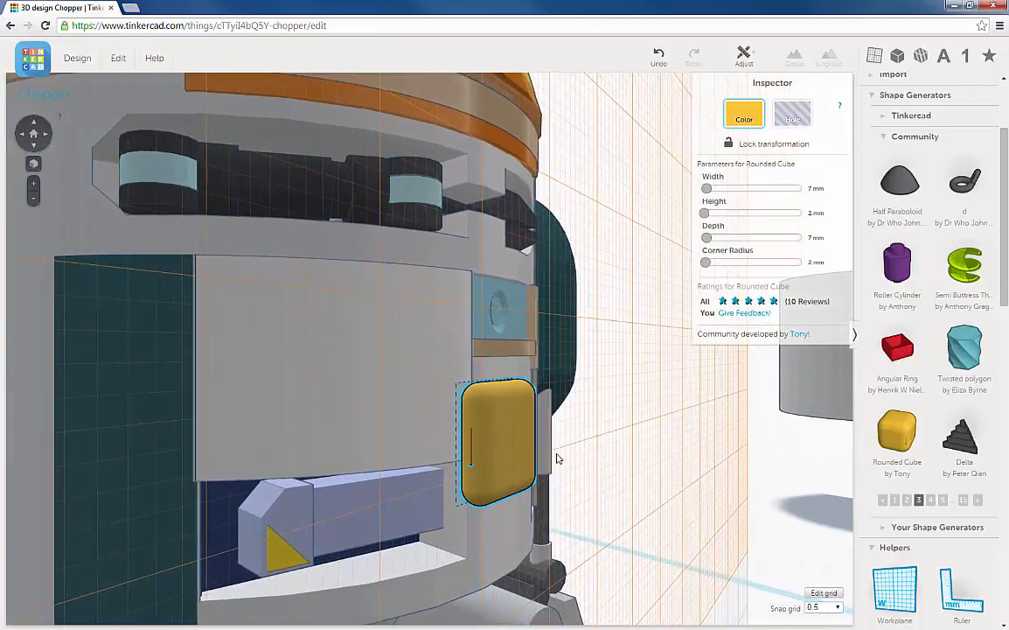
scroll(524, 446, down, 1)
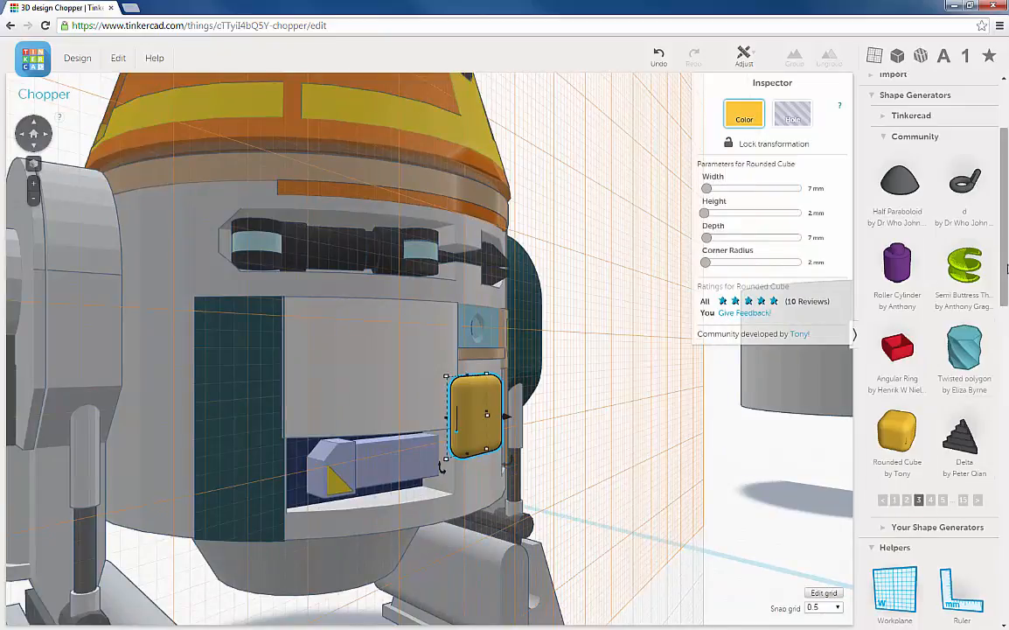
scroll(979, 363, down, 6)
scroll(929, 350, down, 5)
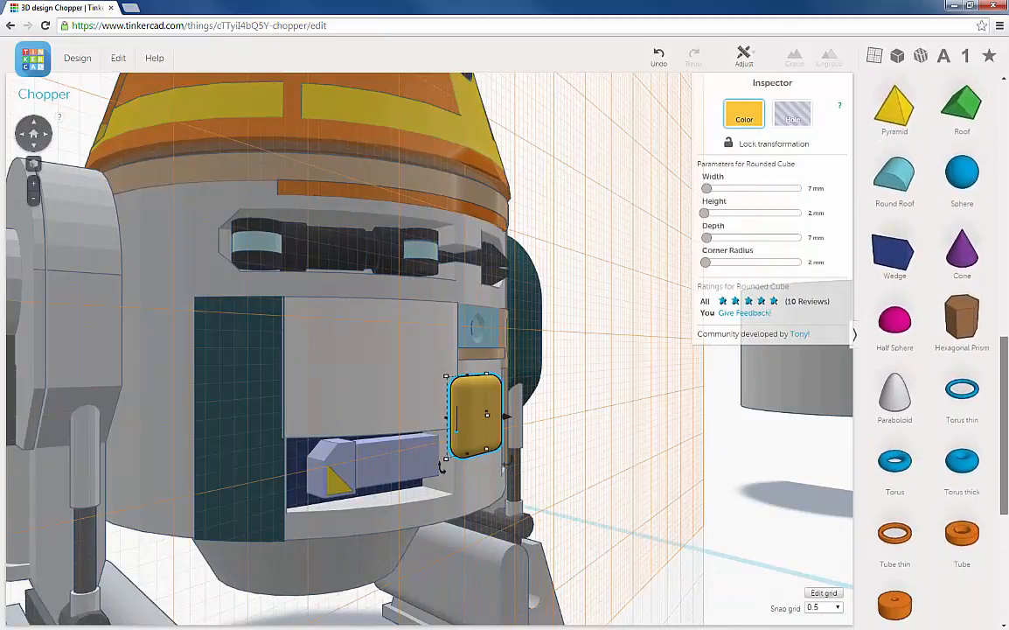
scroll(901, 385, up, 1)
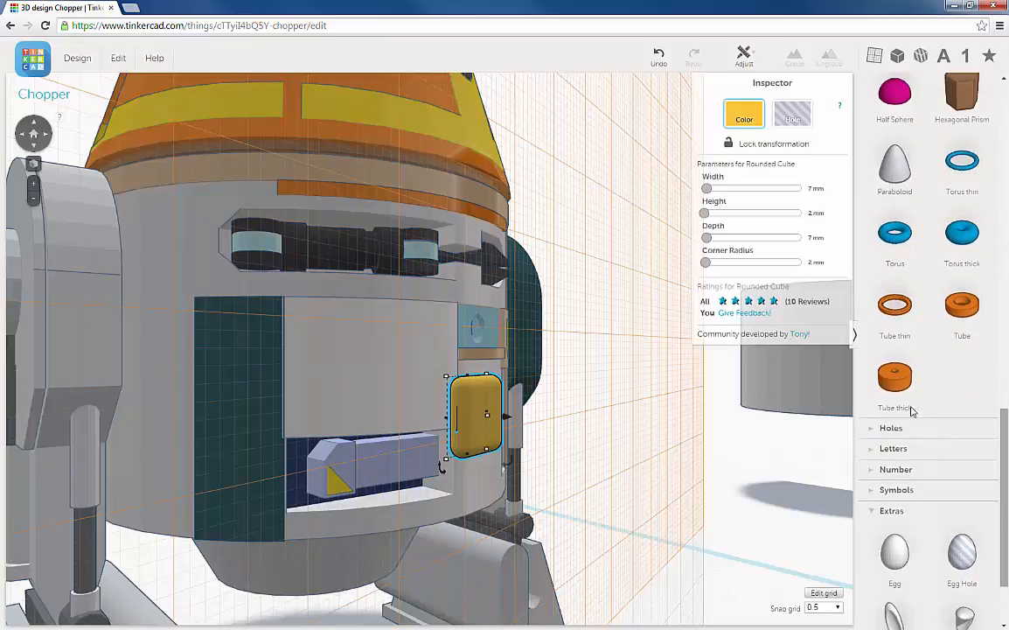
click(896, 427)
drag(900, 477, 442, 437)
right_drag(512, 447, 731, 445)
middle_drag(732, 444, 650, 443)
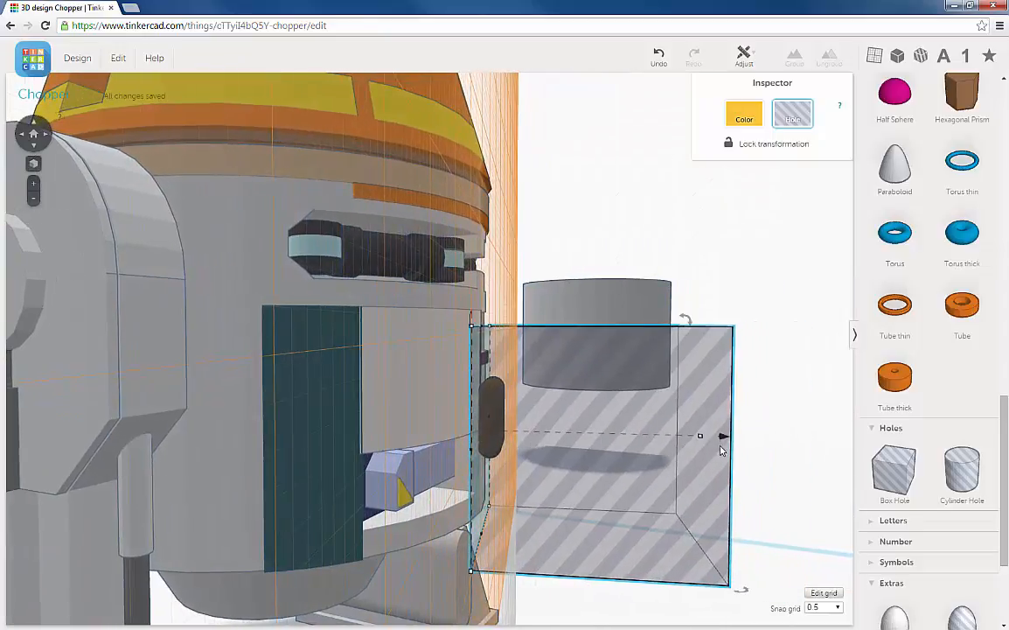
Move the box hole 1.00 mm outward from the body-front workplane, across the rounded cube's thickness
drag(726, 440, 743, 444)
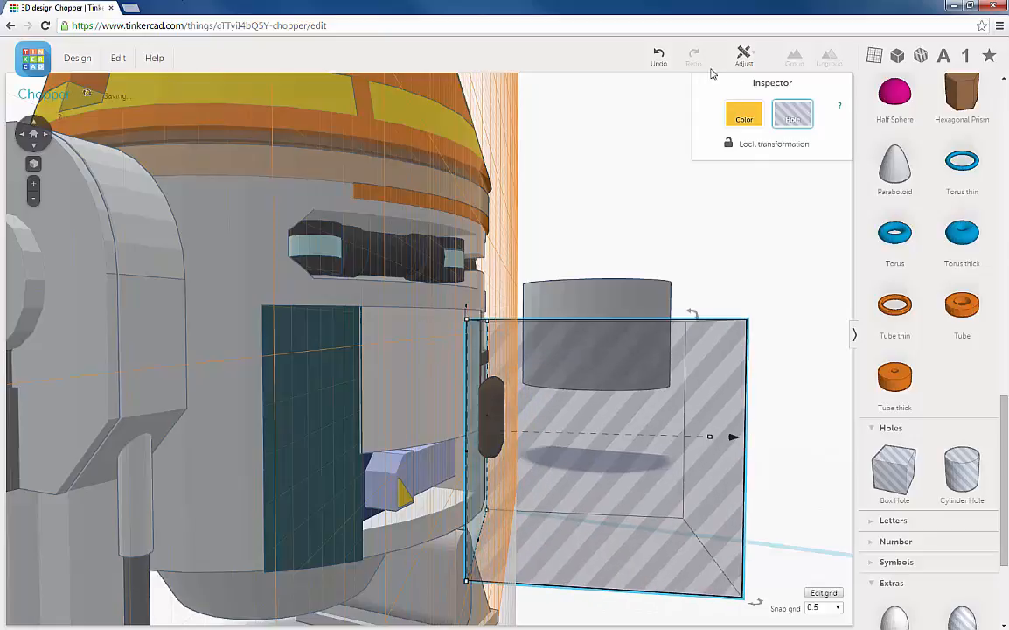
click(663, 55)
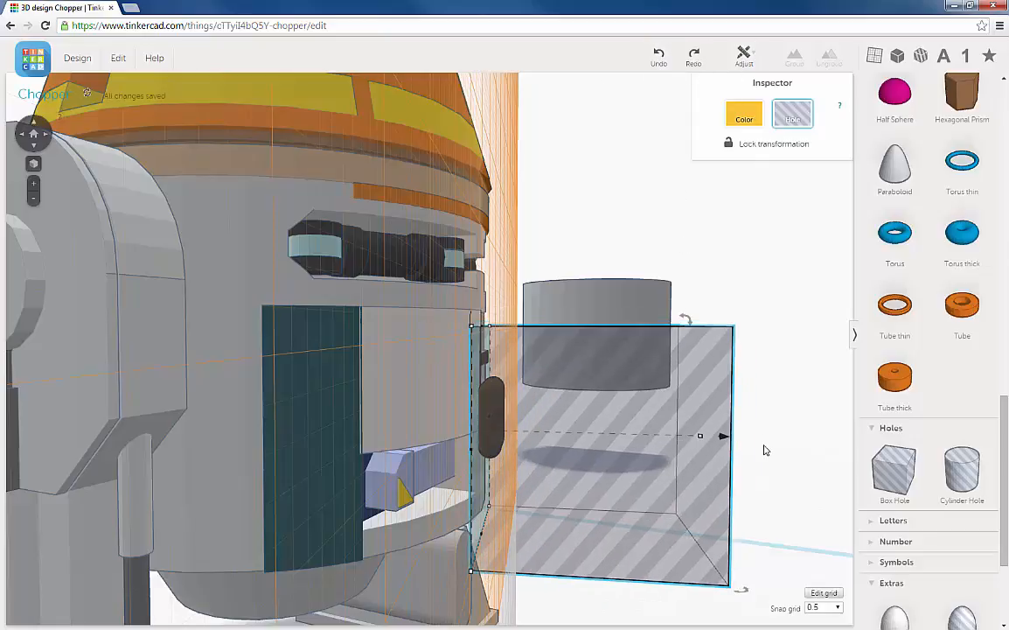
right_drag(765, 449, 708, 452)
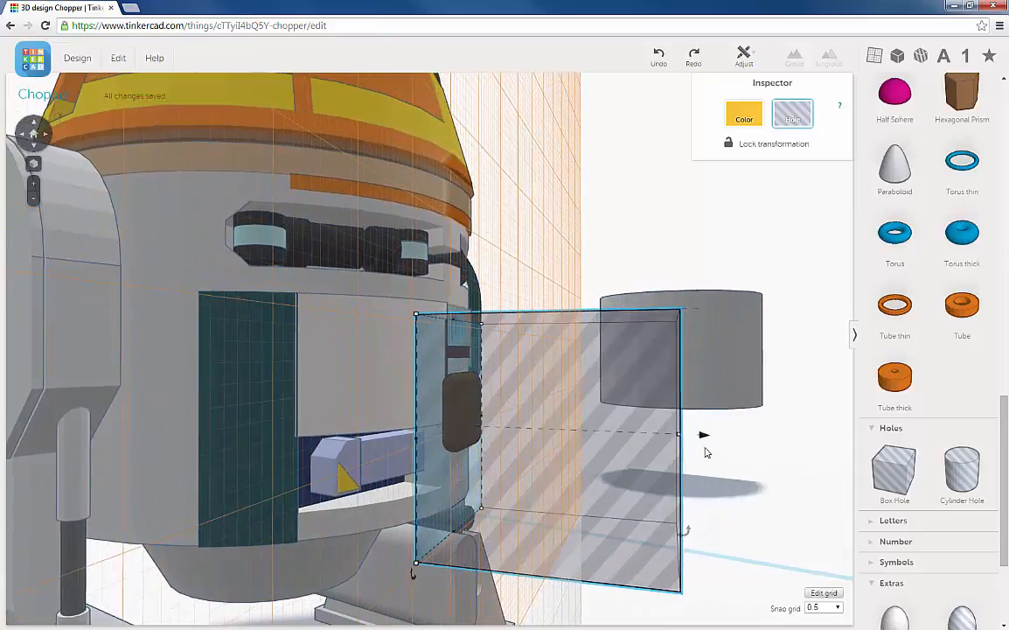
drag(705, 437, 716, 434)
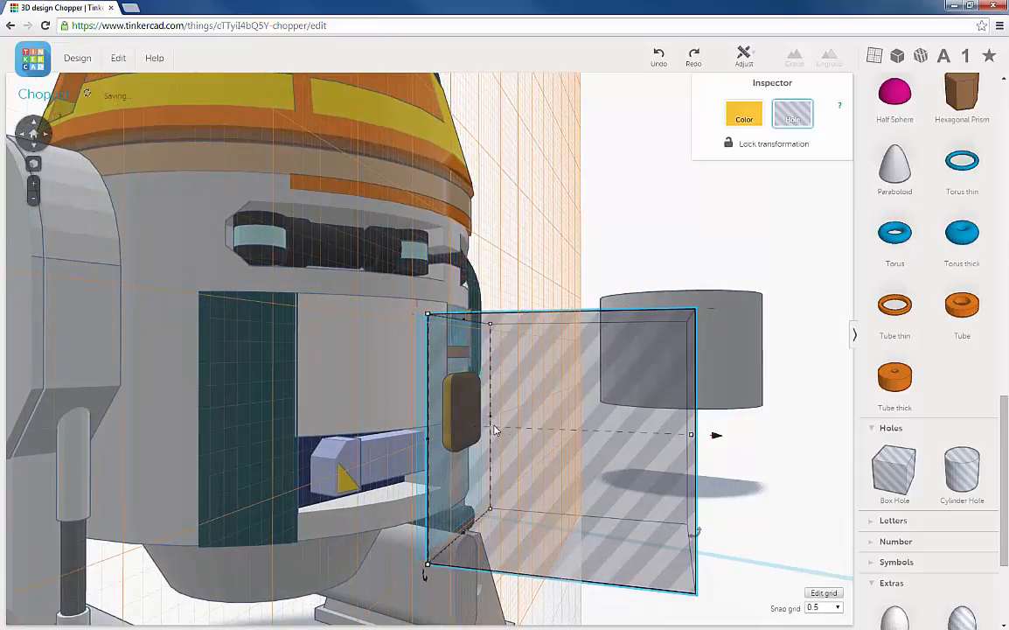
right_drag(716, 435, 528, 425)
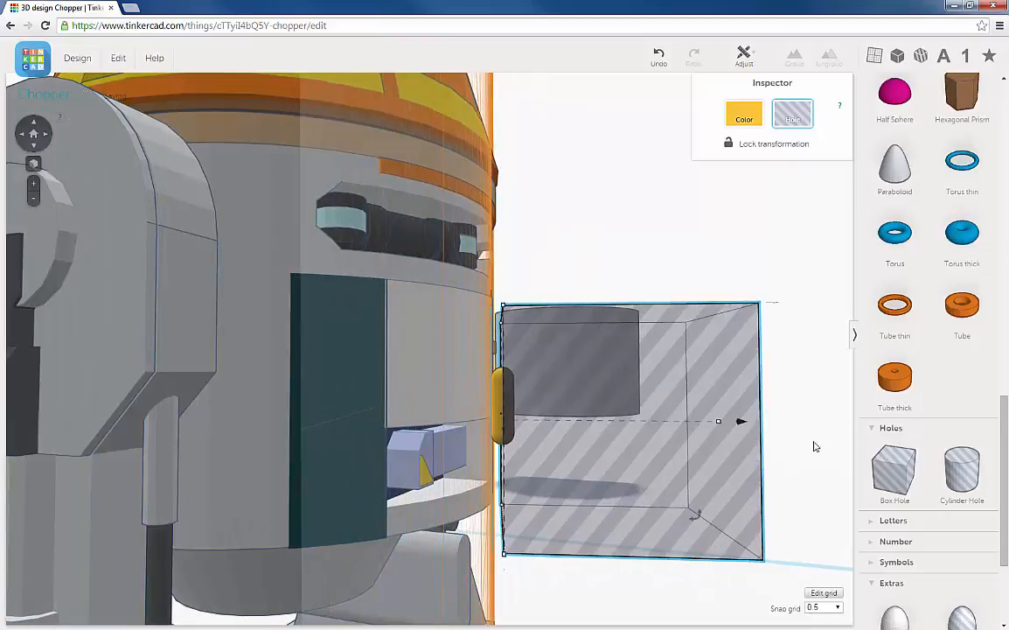
Set the snap grid to 0.25 and move the box hole outward another 0.25 mm, to 1.25 mm from the workplane
click(838, 607)
click(823, 562)
right_drag(785, 459, 721, 429)
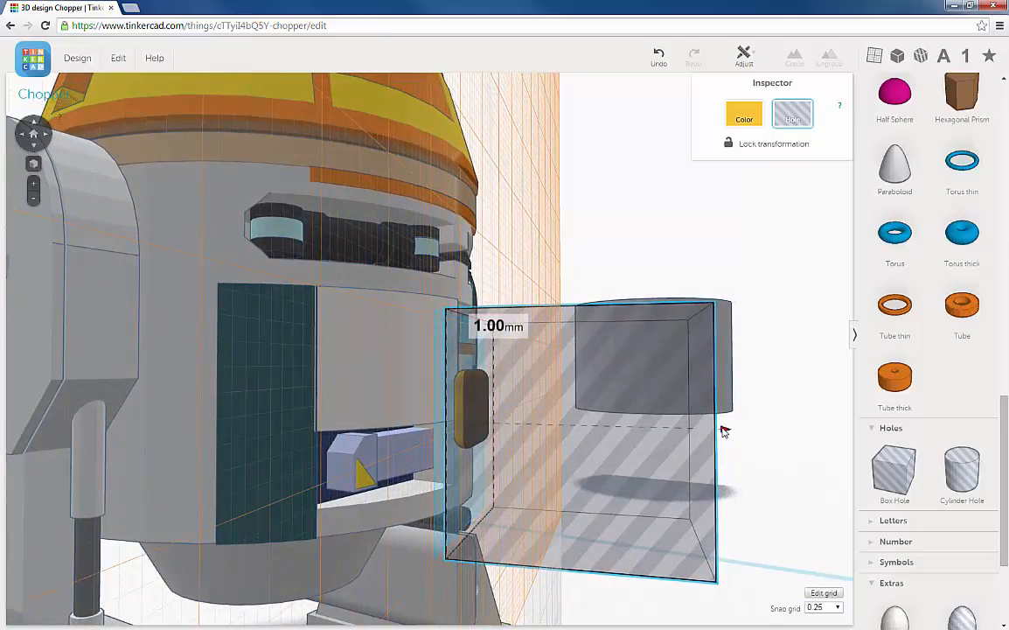
drag(724, 431, 725, 433)
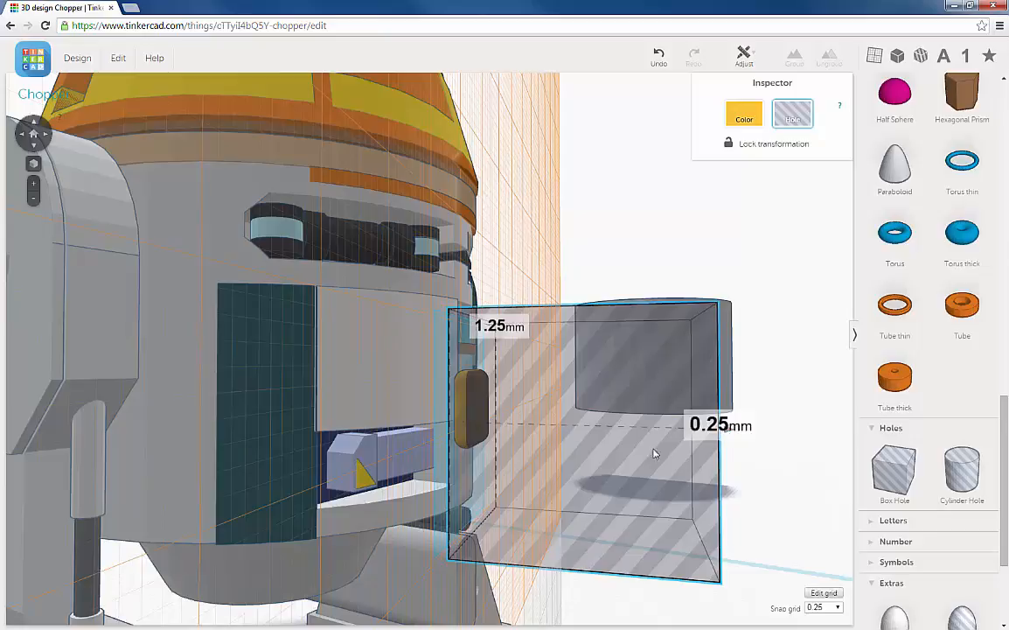
right_drag(654, 453, 594, 440)
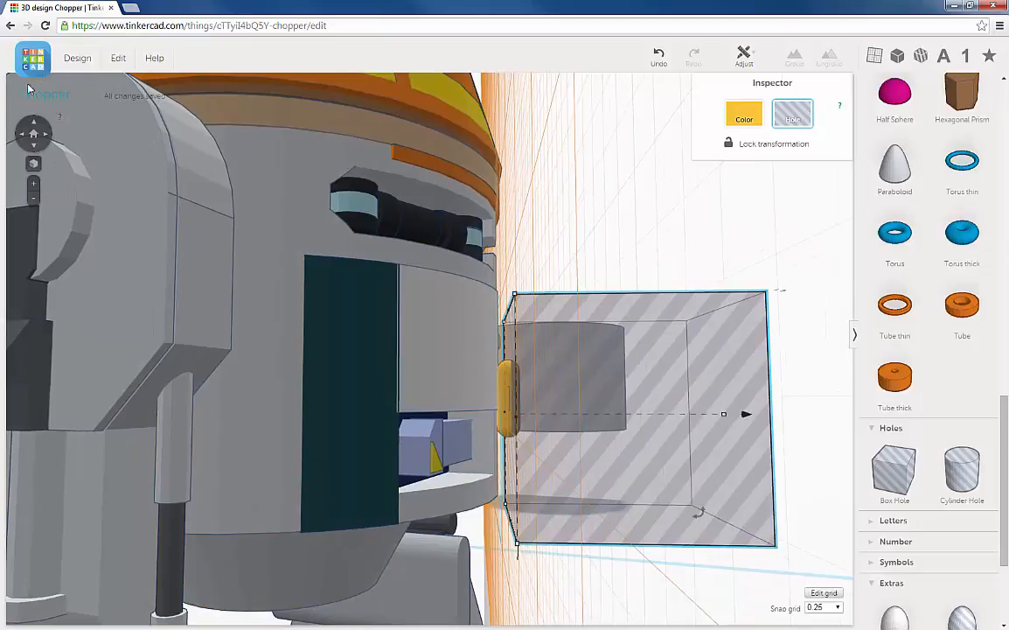
Duplicate the box hole and move the copy inward to -19.25 mm from the body-front workplane, leaving a thin gap between the holes
click(119, 60)
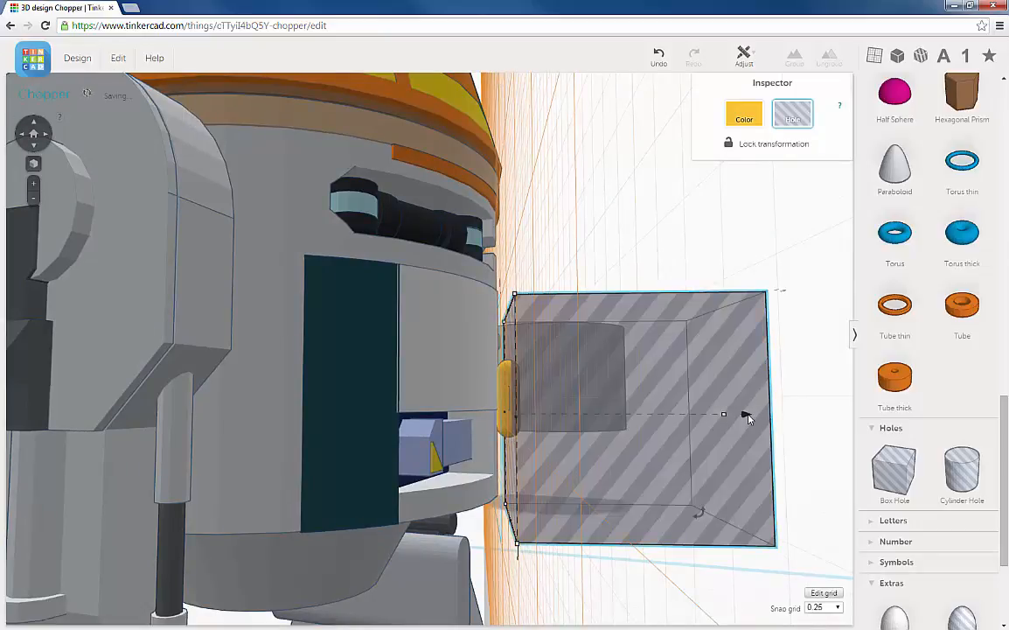
right_drag(762, 422, 722, 429)
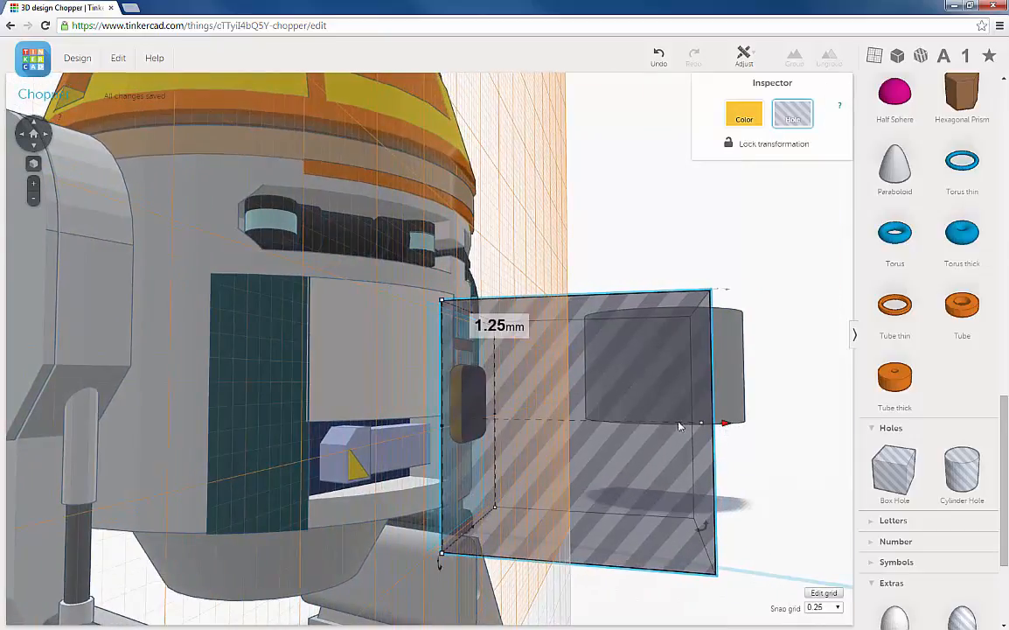
drag(681, 426, 494, 424)
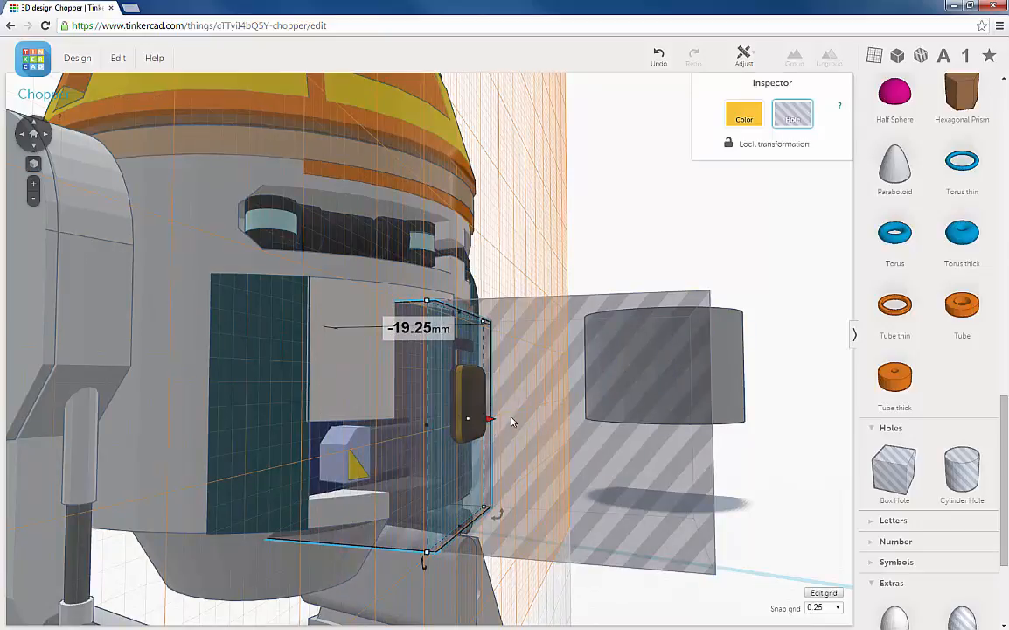
right_drag(512, 419, 539, 418)
scroll(540, 420, up, 5)
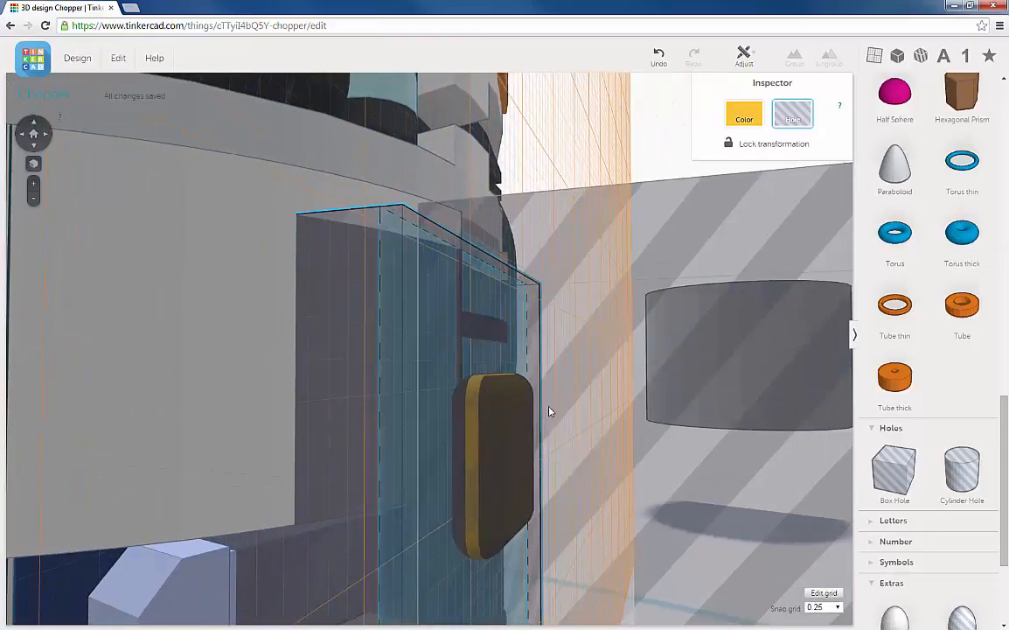
scroll(550, 410, down, 4)
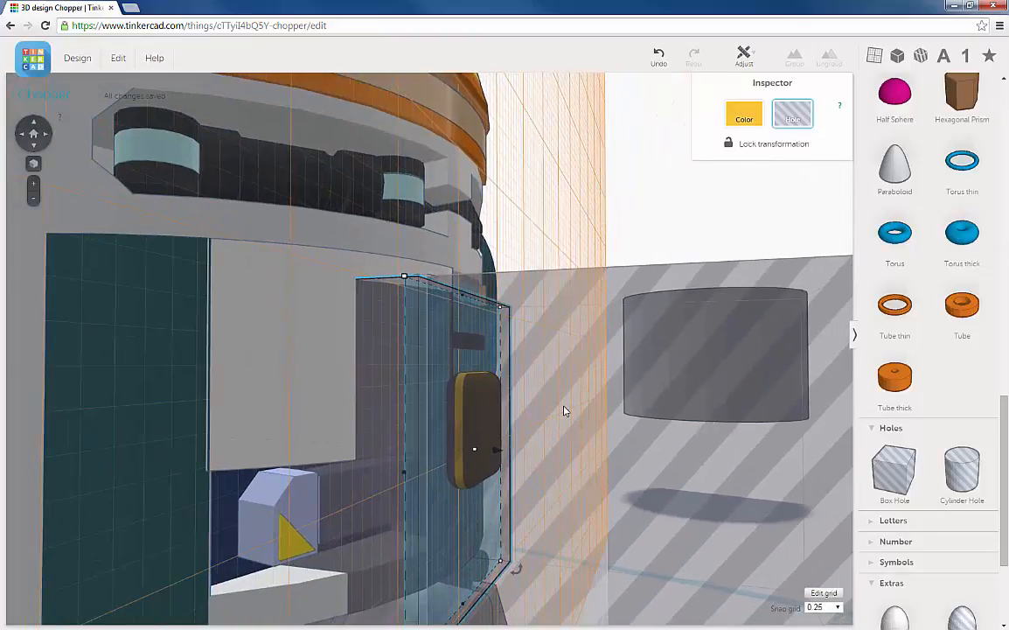
scroll(563, 411, down, 5)
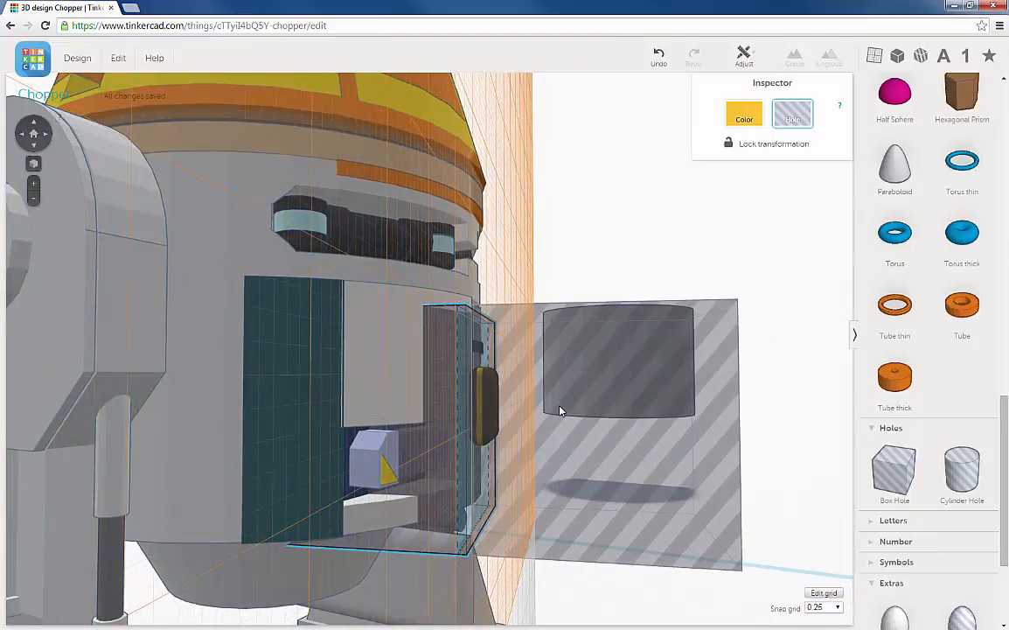
right_drag(565, 411, 541, 414)
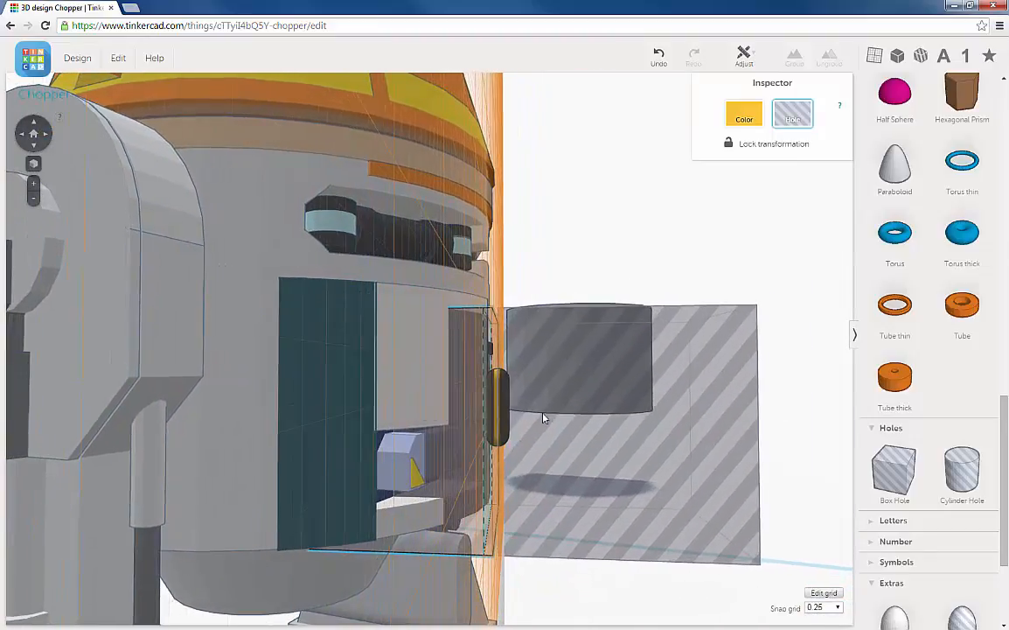
Group the yellow rounded cube with the outer box hole, and group the result with the inner one to leave a thin plate
click(499, 381)
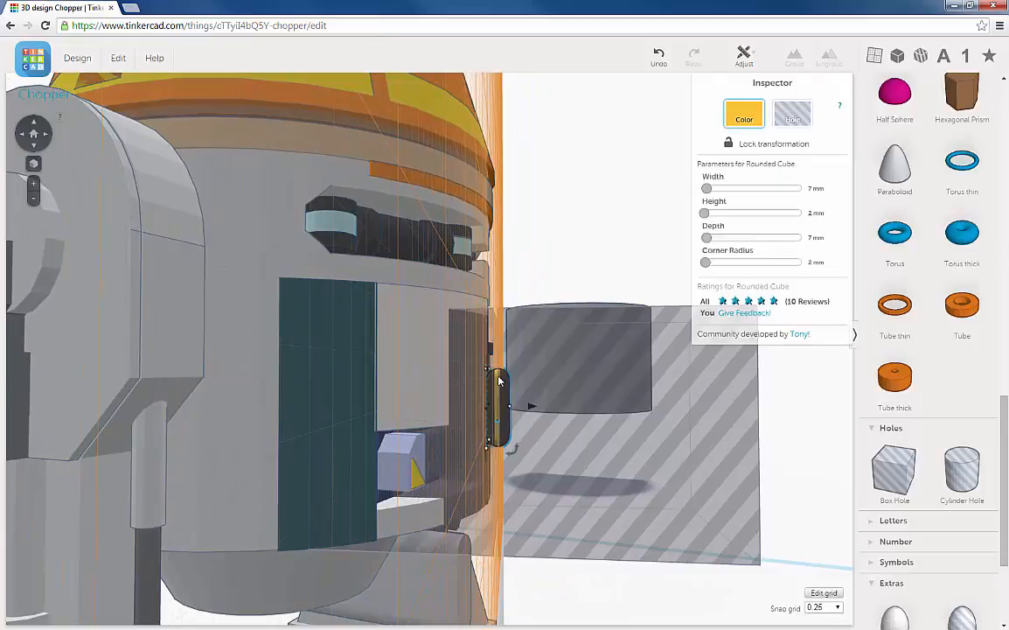
shift+click(742, 476)
click(794, 60)
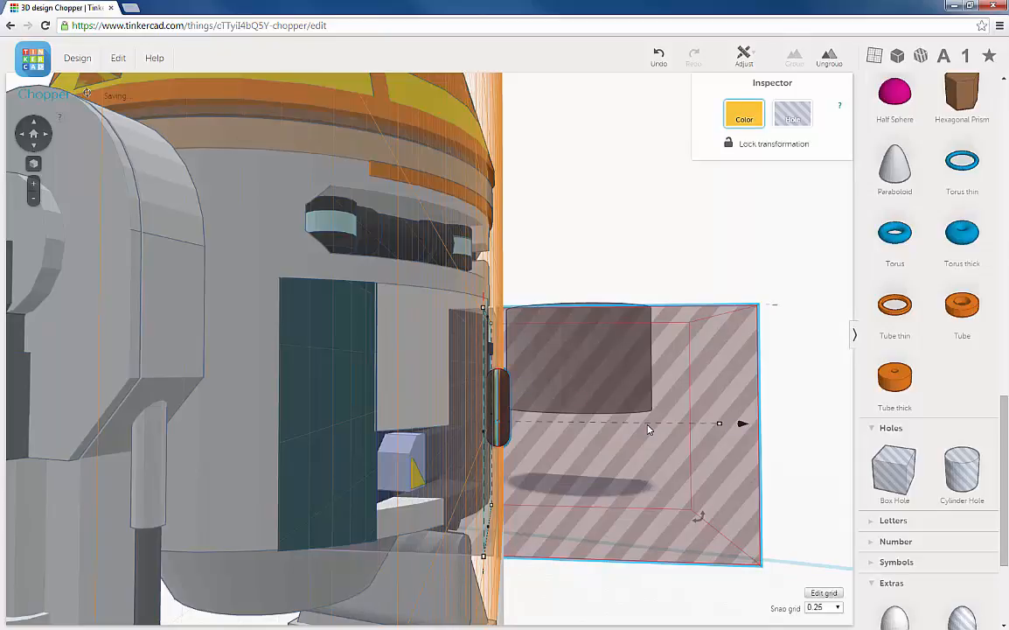
right_drag(632, 443, 520, 426)
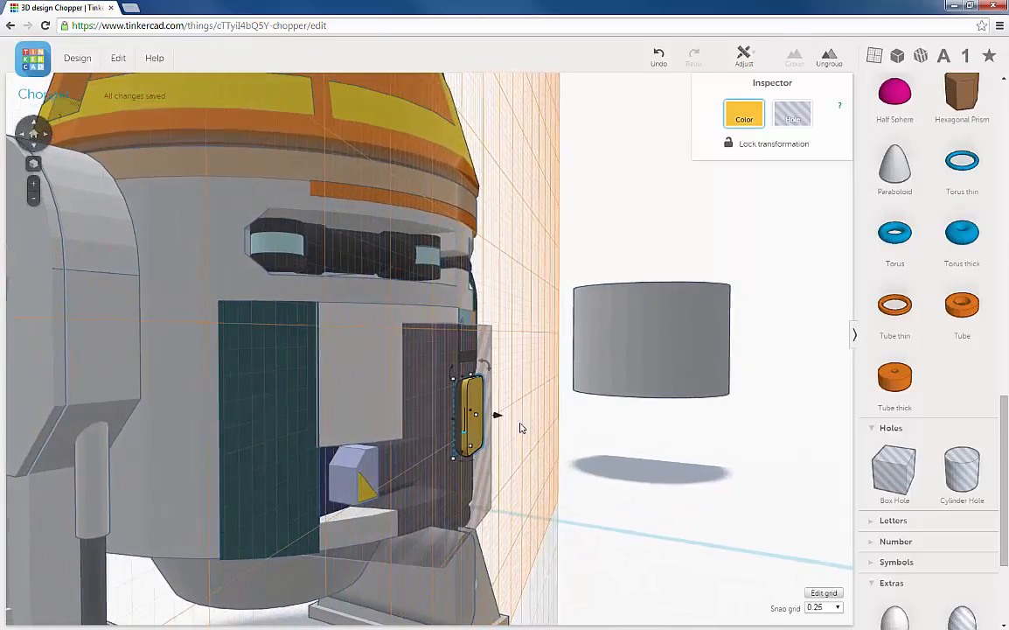
shift+click(488, 351)
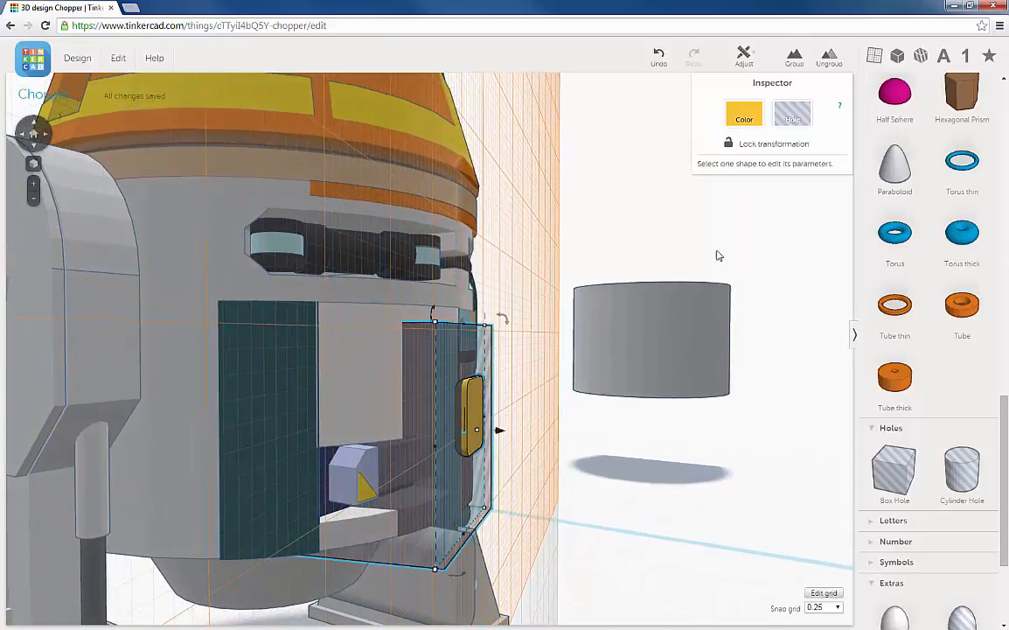
click(794, 58)
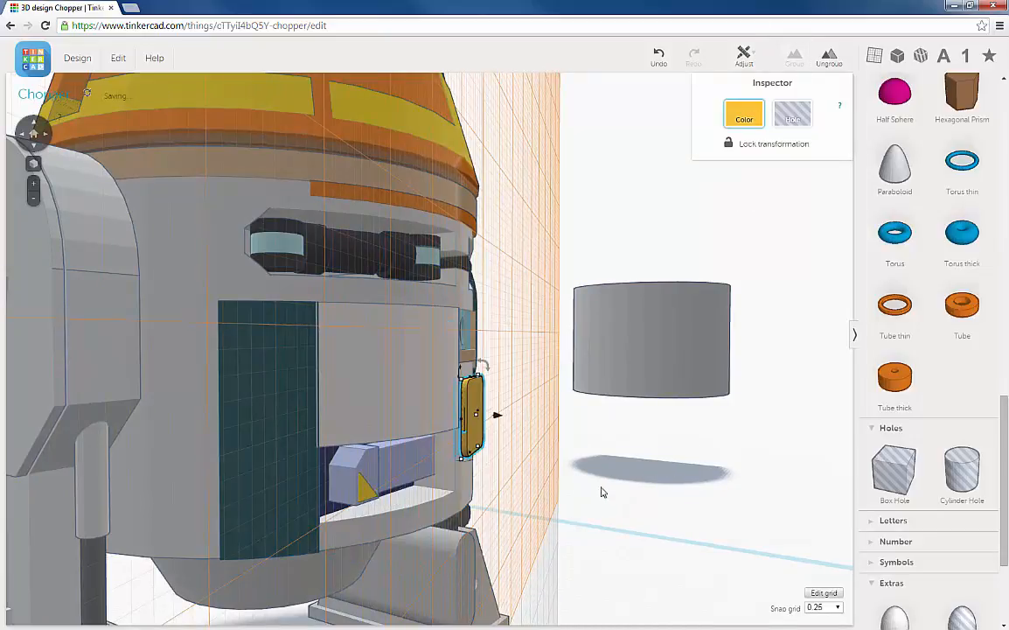
Move the thin yellow plate 1.25 mm into the body front, to -0.50 mm from the workplane
right_drag(602, 491, 540, 495)
middle_drag(539, 494, 647, 472)
right_drag(647, 472, 577, 475)
scroll(453, 424, up, 3)
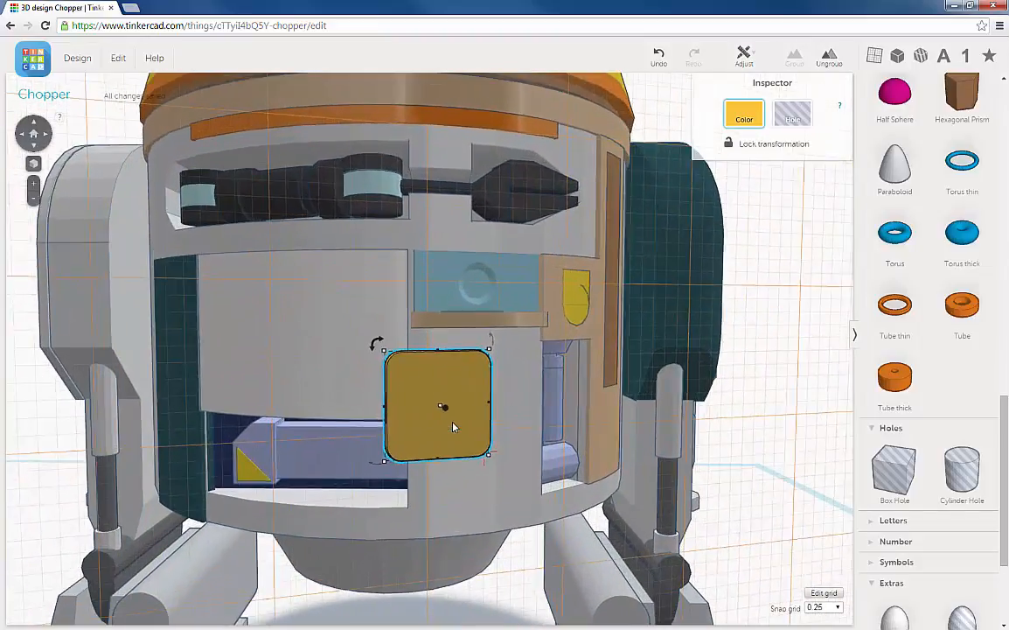
scroll(453, 426, up, 3)
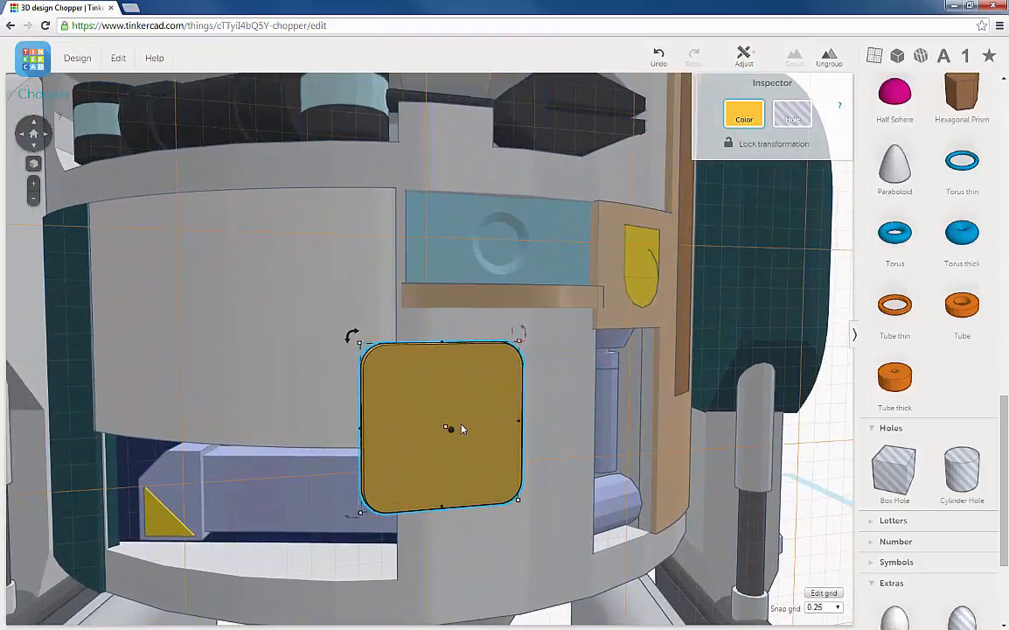
scroll(462, 429, down, 3)
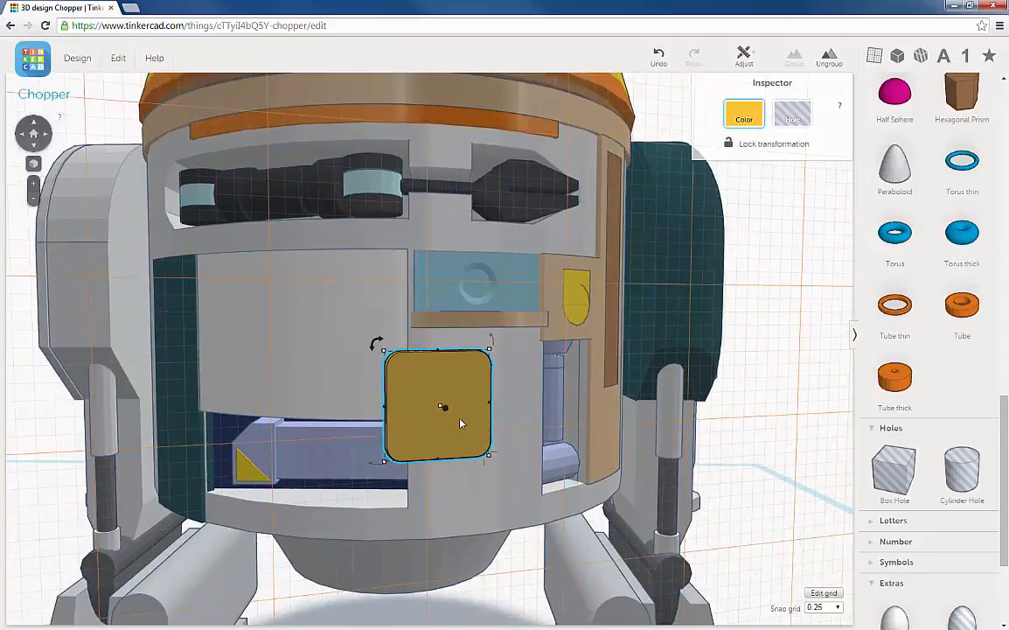
right_drag(467, 404, 617, 406)
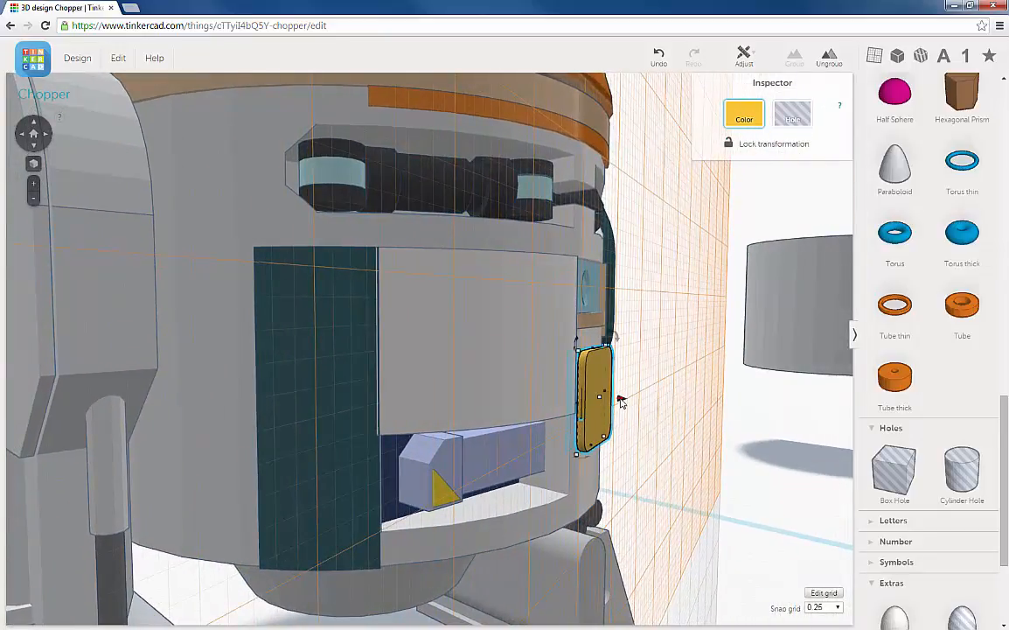
drag(620, 400, 602, 395)
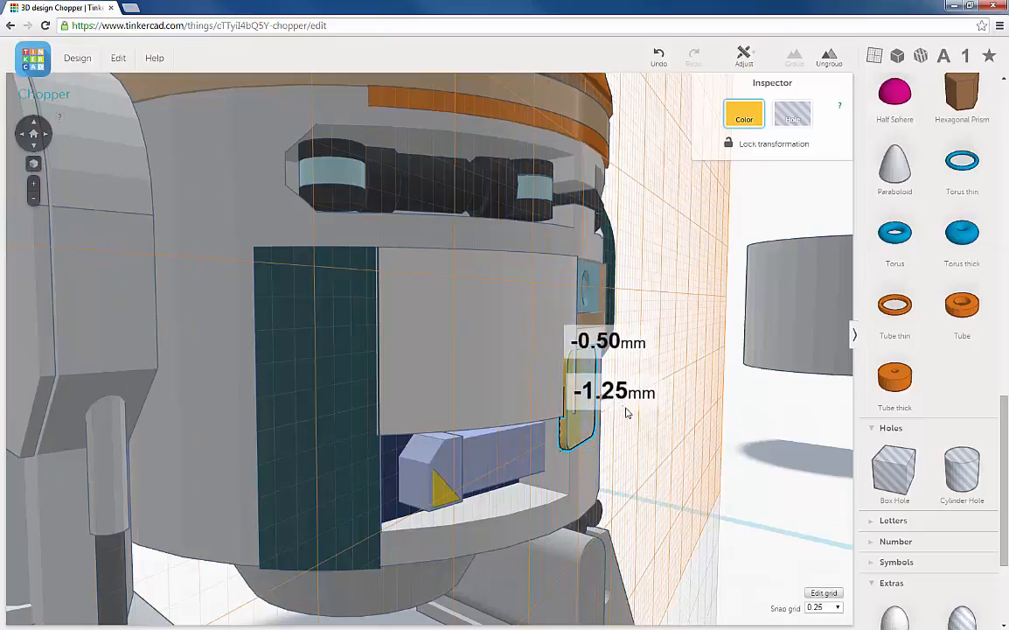
Rotate the yellow plate 9° counterclockwise in the plane of the body front
right_drag(569, 427, 453, 400)
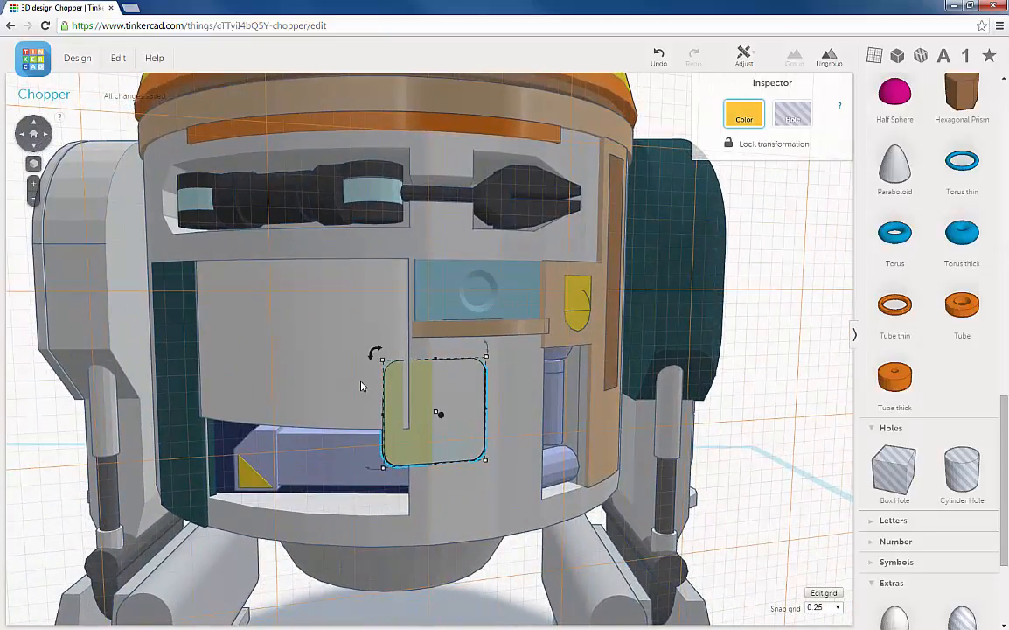
drag(376, 354, 348, 349)
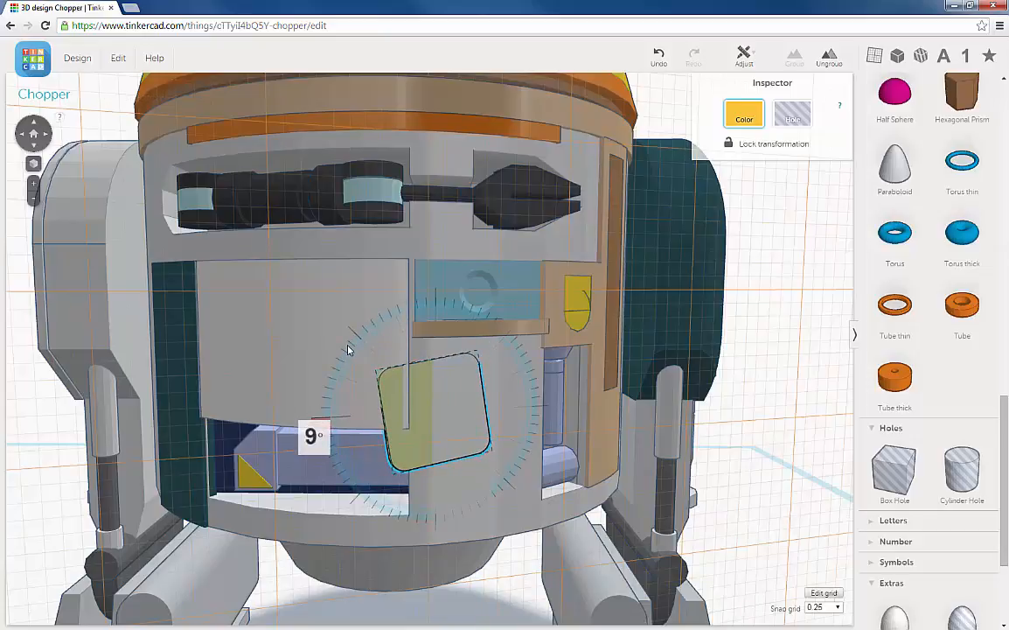
drag(348, 349, 348, 350)
Move the tilted yellow plate slightly outward so that its whole face stands just proud of the body front
right_drag(432, 432, 713, 424)
click(618, 413)
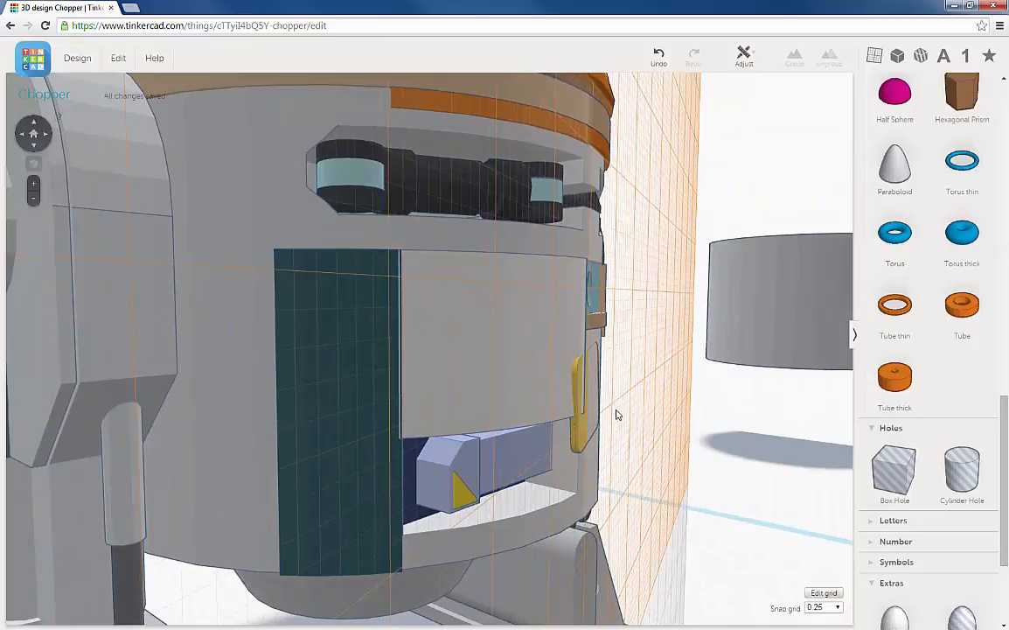
click(584, 420)
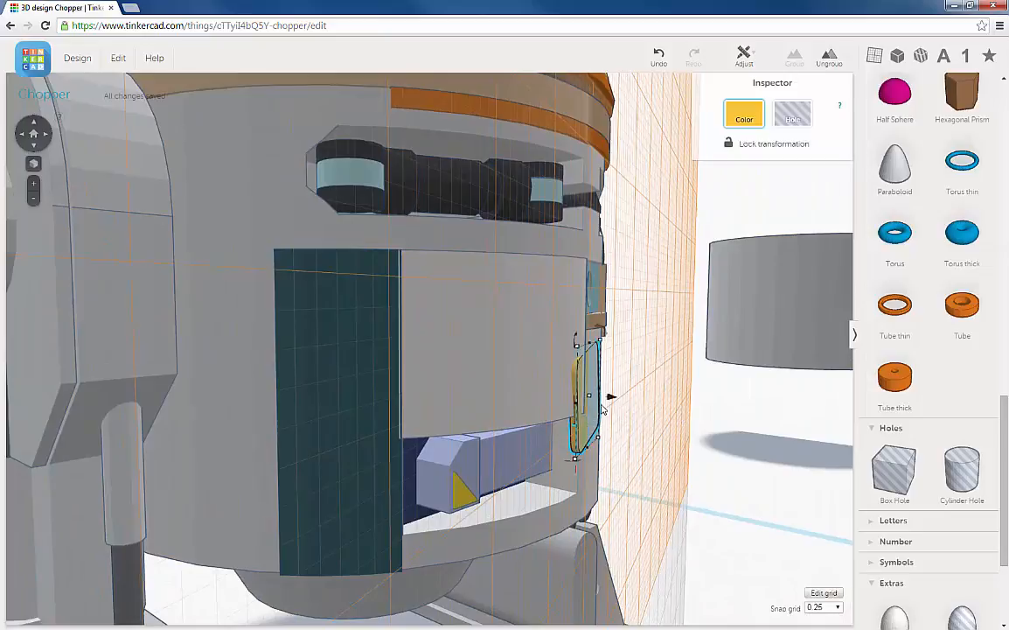
drag(591, 397, 595, 396)
right_drag(594, 395, 577, 440)
click(719, 429)
scroll(503, 410, down, 4)
scroll(492, 426, up, 6)
scroll(509, 407, down, 4)
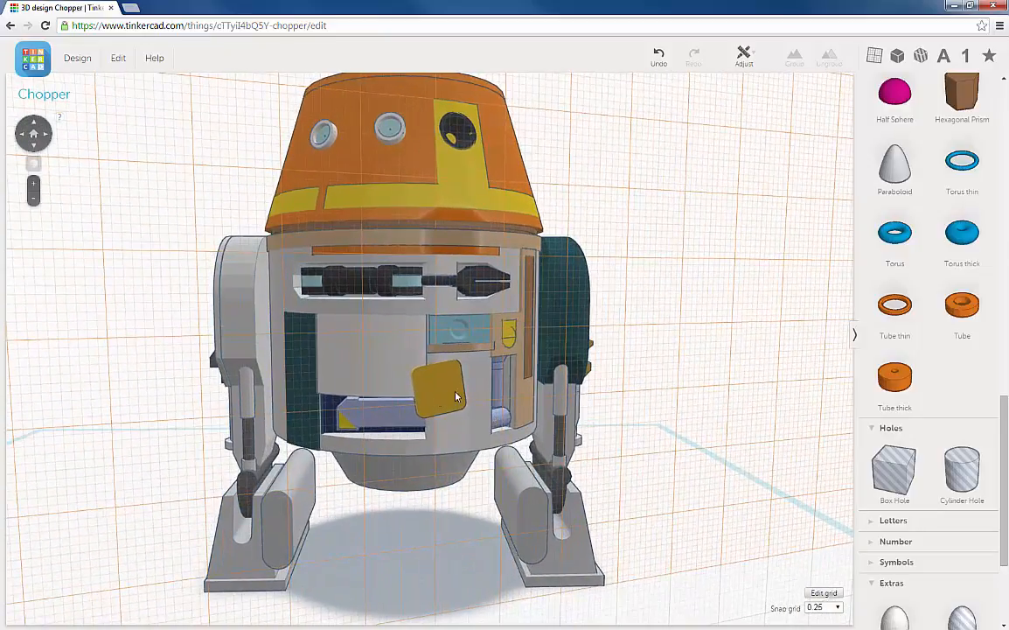
Return the workplane from the body front to the default ground grid
scroll(933, 301, up, 5)
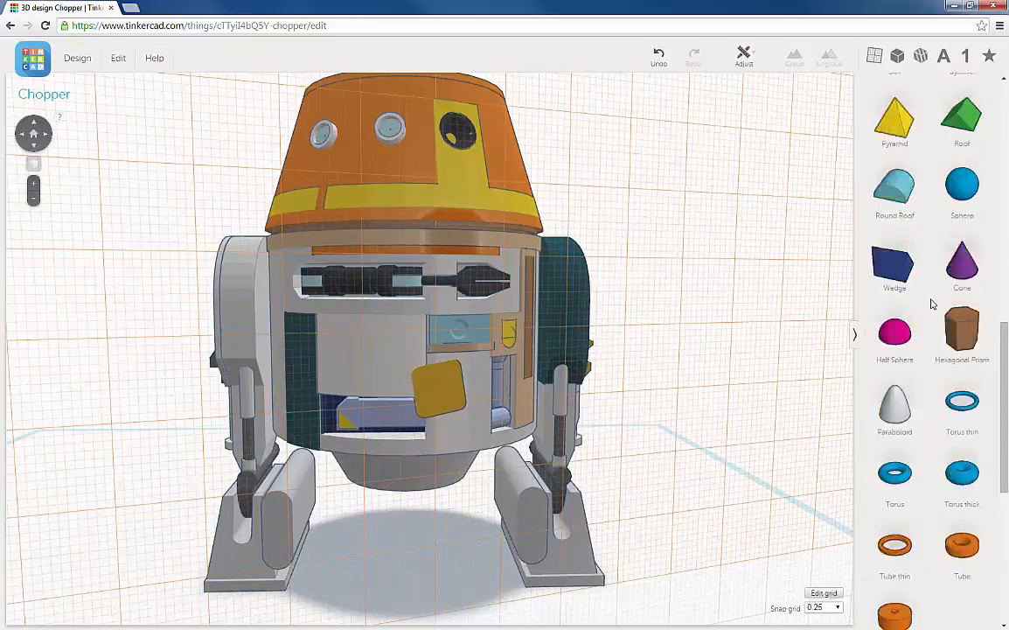
drag(907, 133, 667, 446)
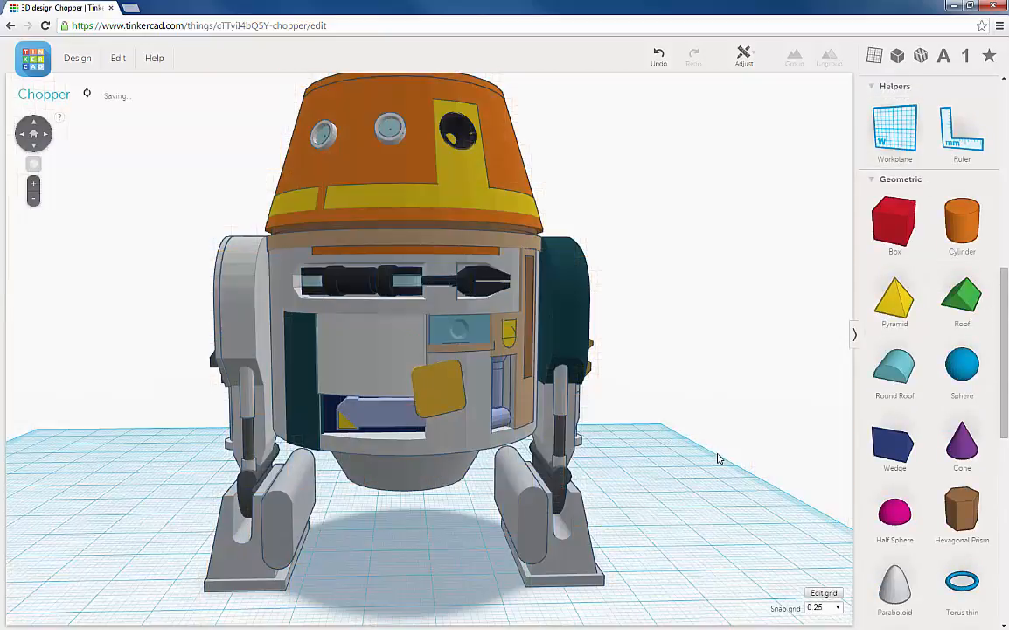
scroll(717, 457, down, 5)
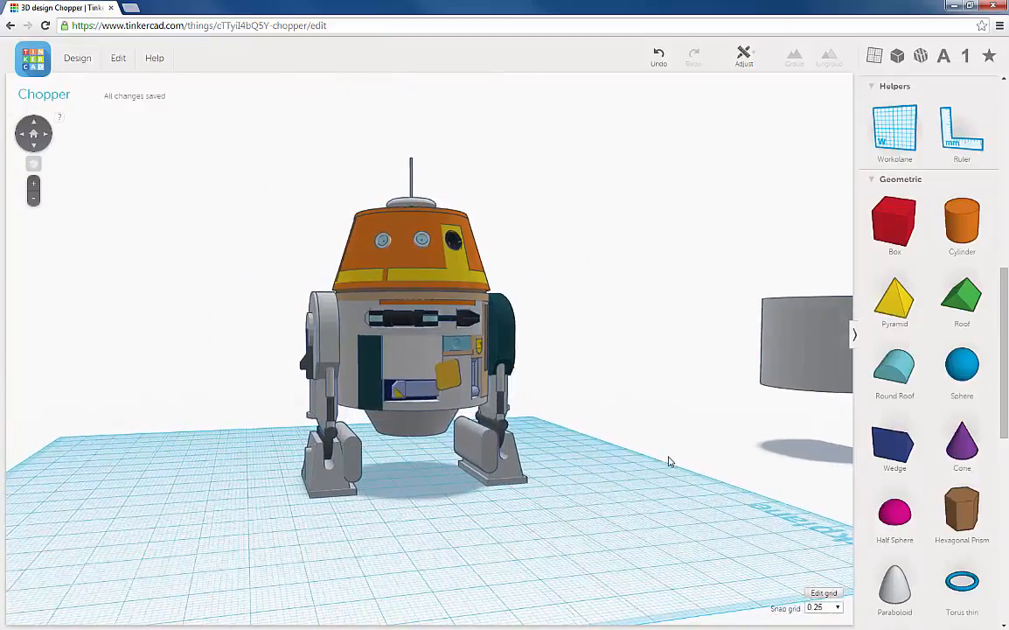
right_drag(669, 461, 444, 533)
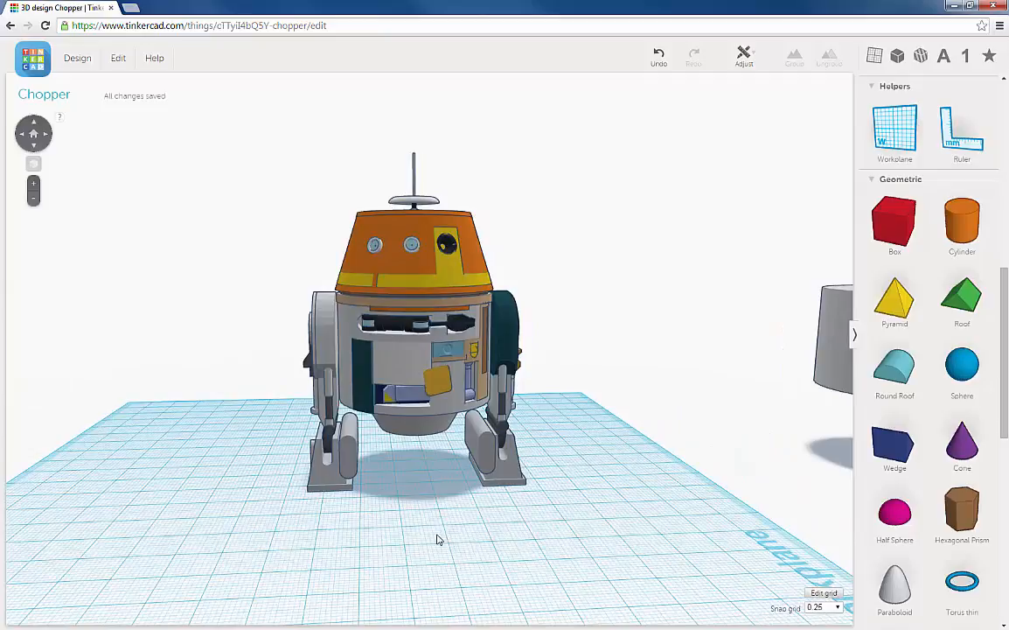